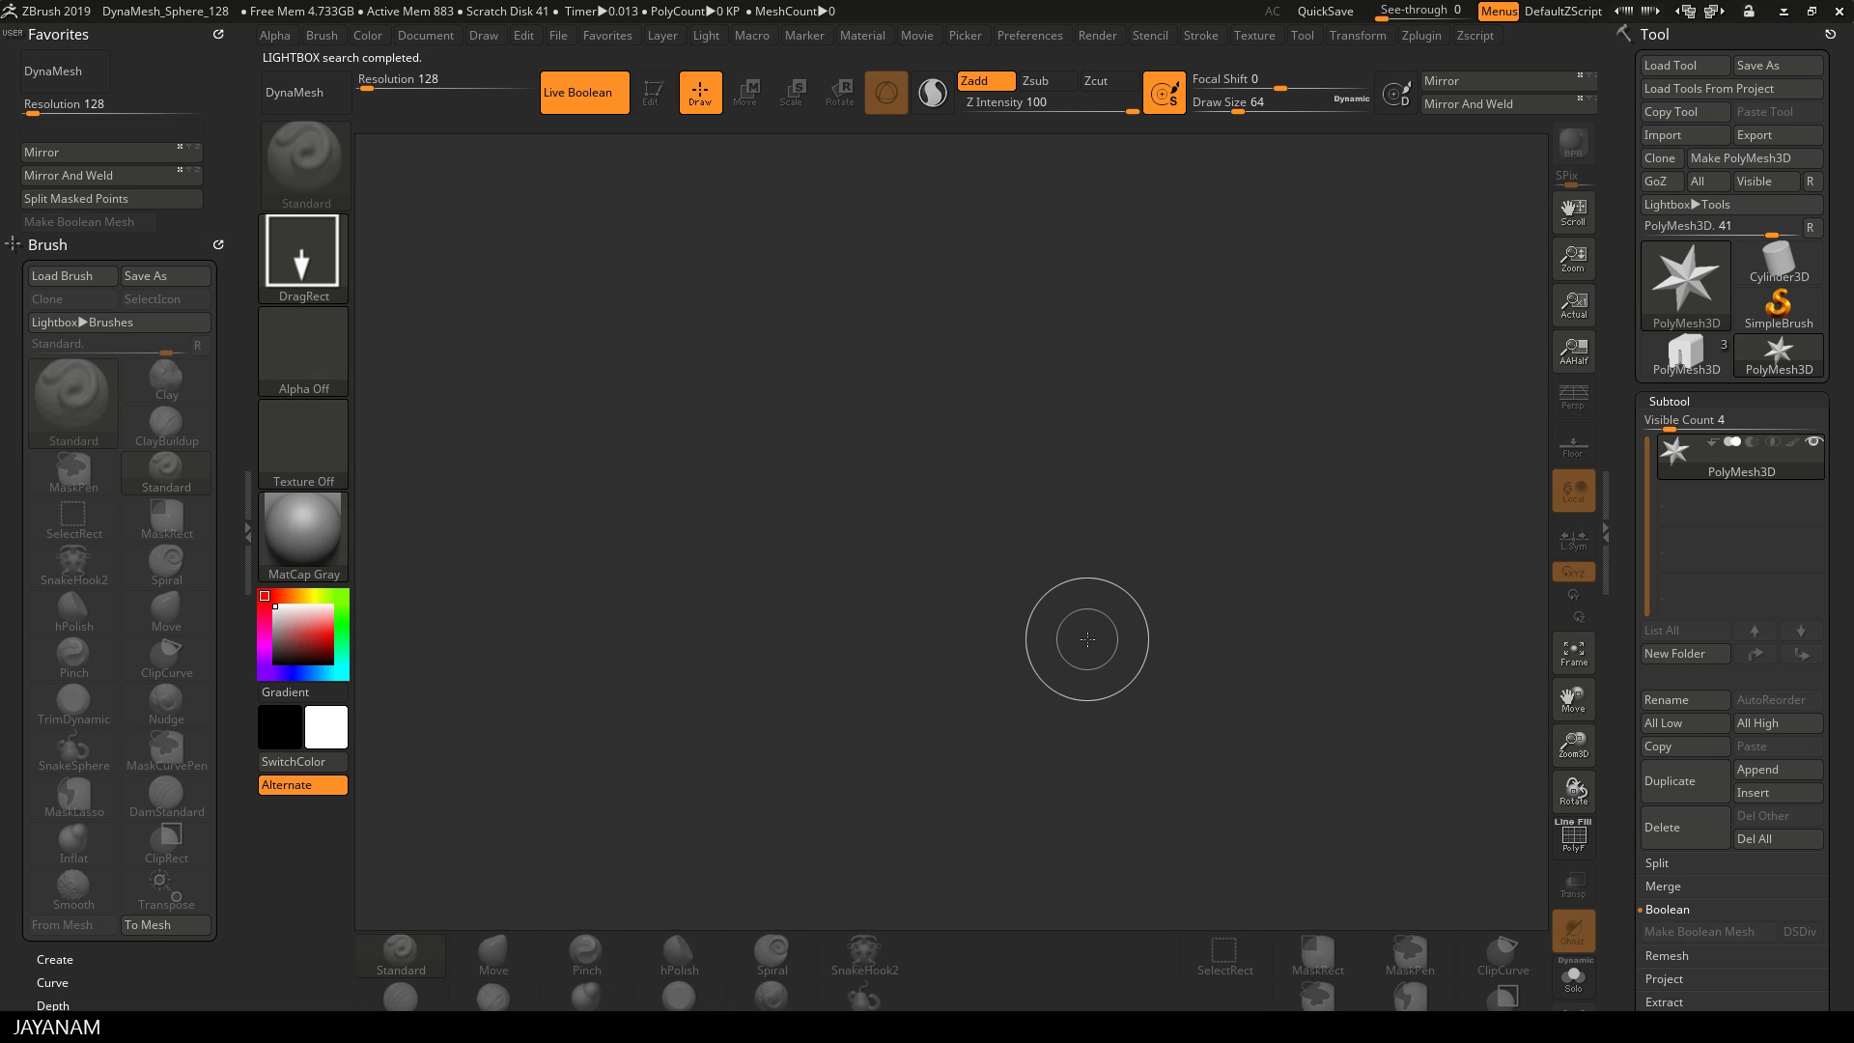
Step: Load the DynaMesh_Sphere_128 project and turn off perspective with the sphere facing front
key("comma")
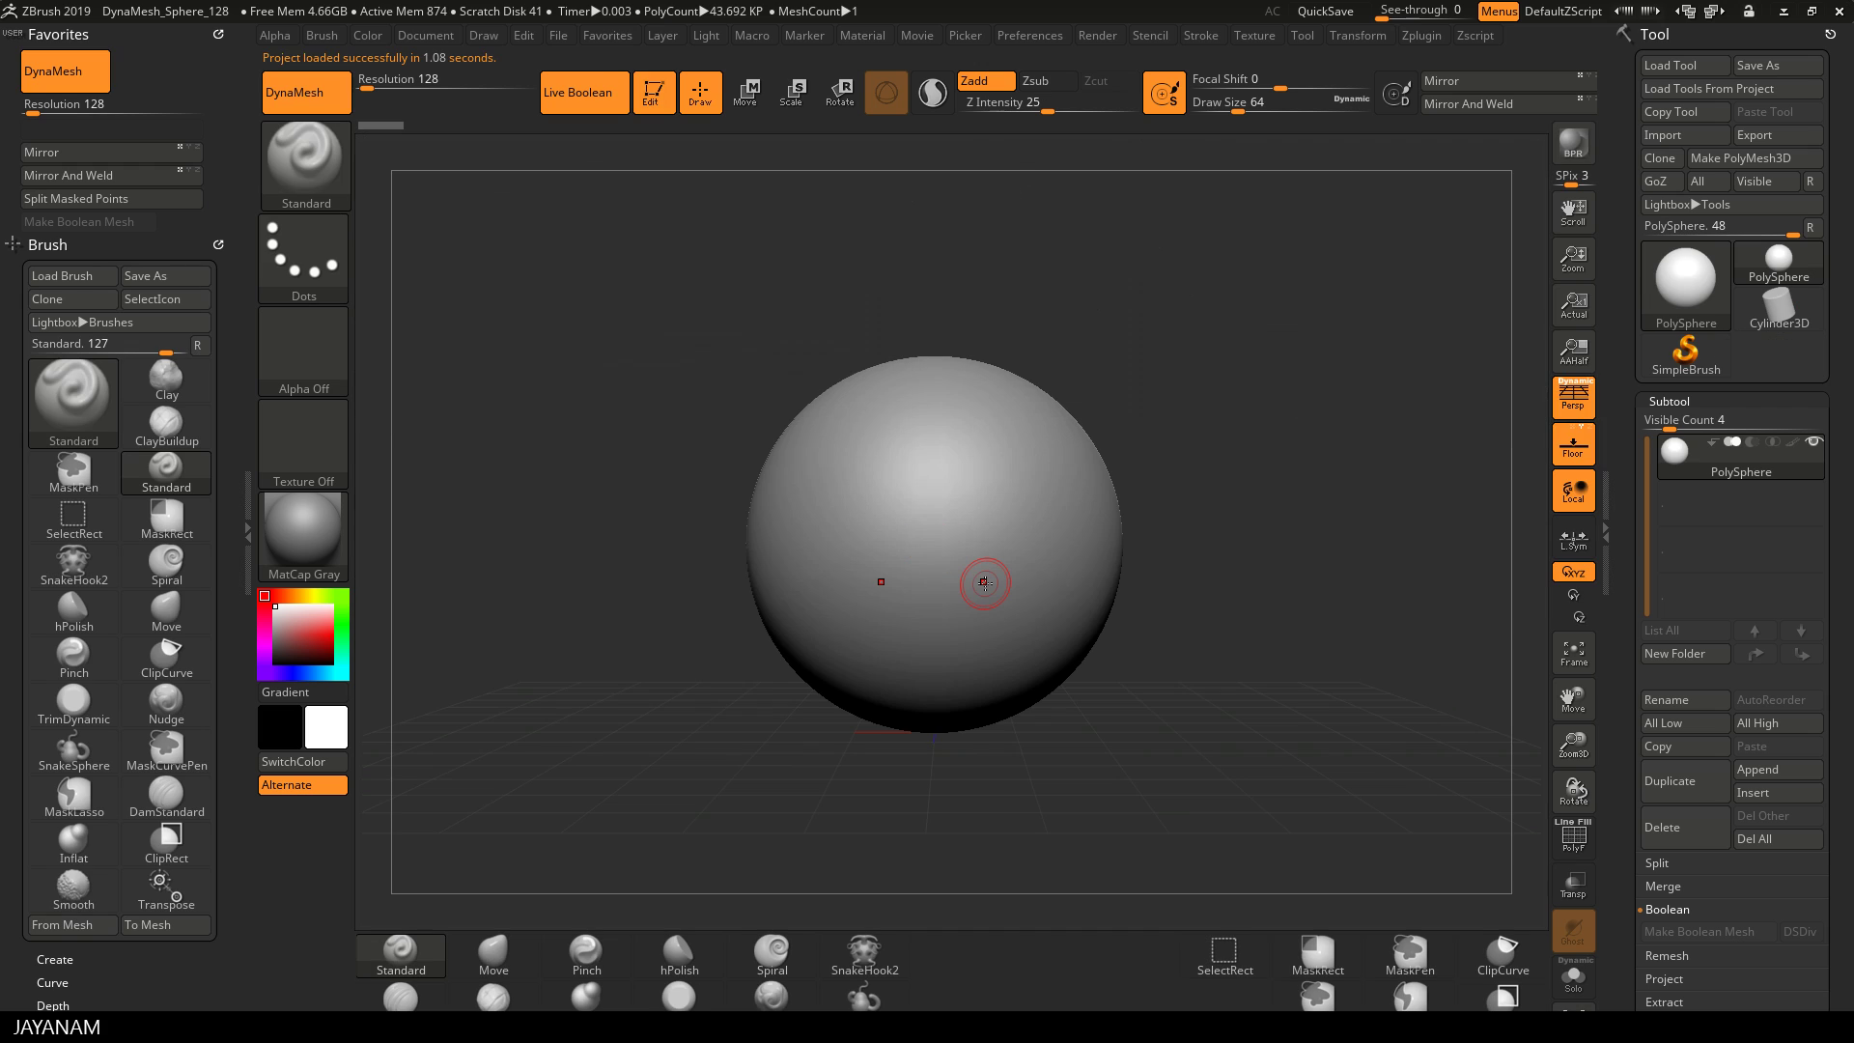
left_click(1574, 395)
right_click_drag(1303, 507, 1202, 505, "ctrl")
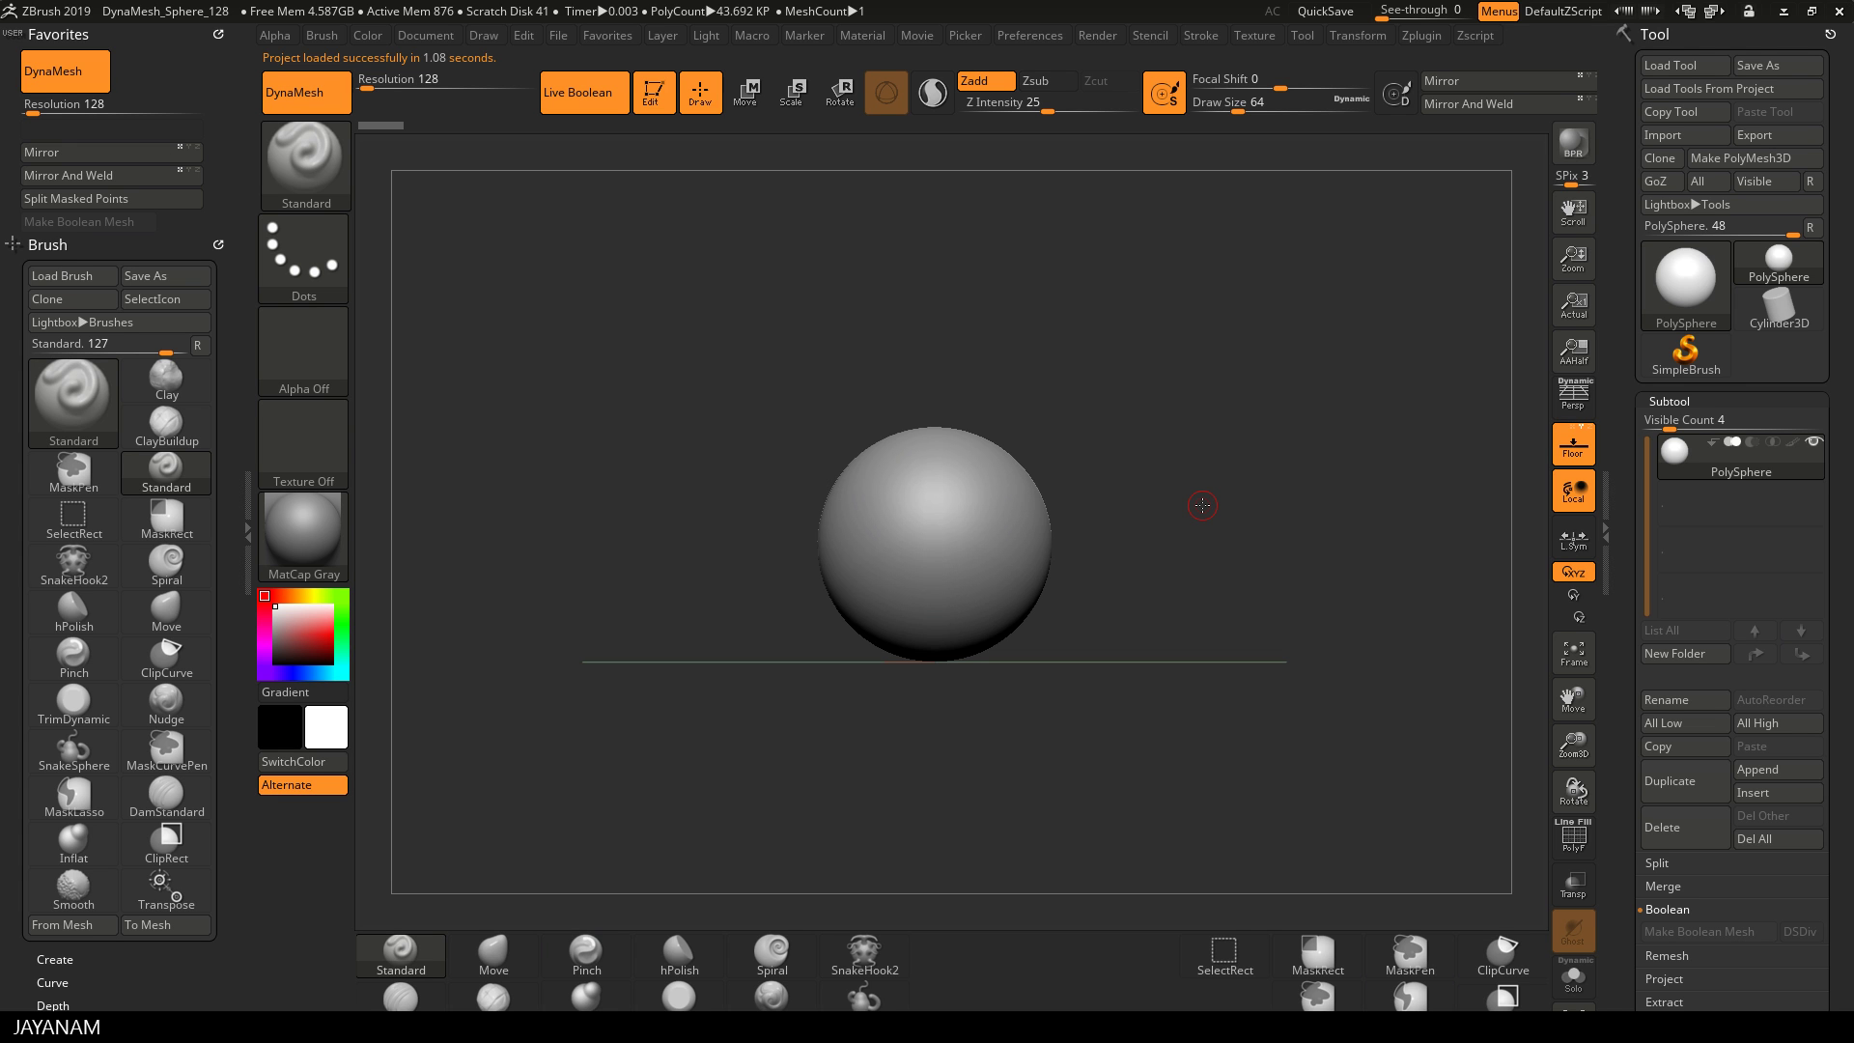
Step: Load the AK_HardSurface Spotlight set with the X-shaped thumbnail and centre the Spotlight dial on the sphere
key("comma")
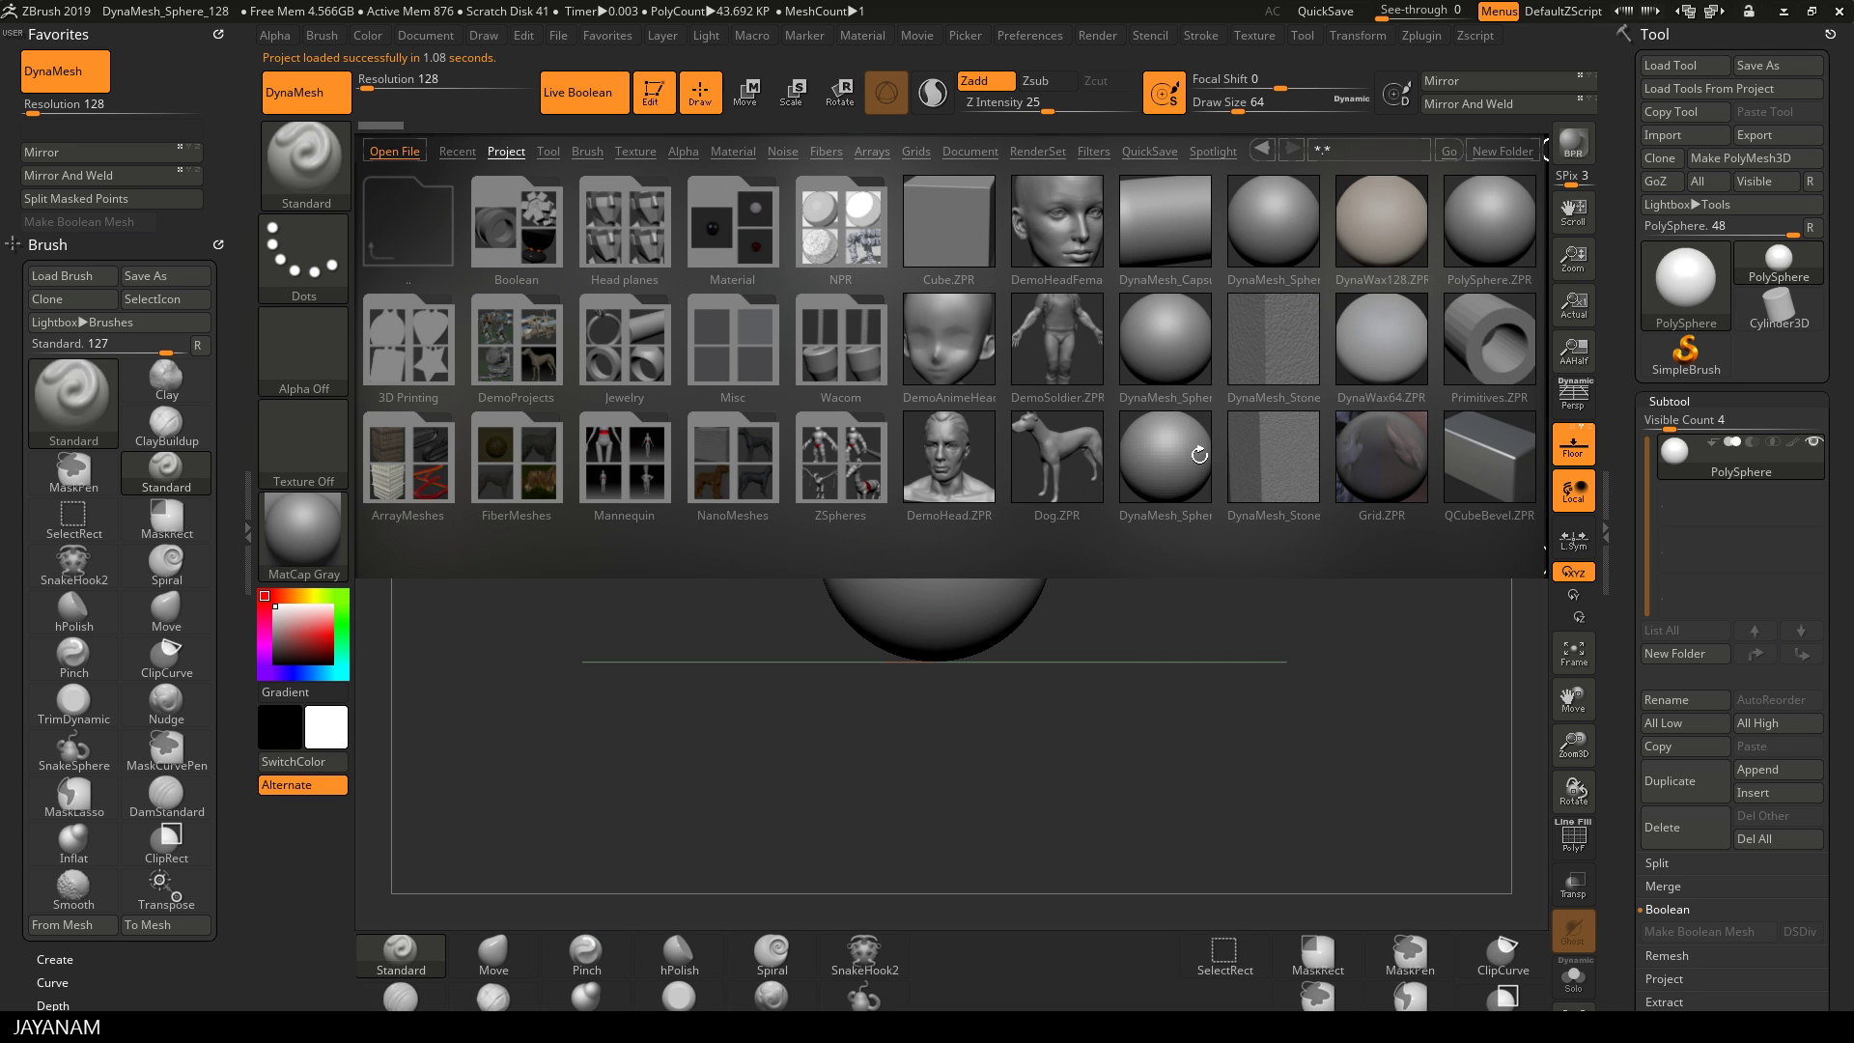
left_click(1214, 154)
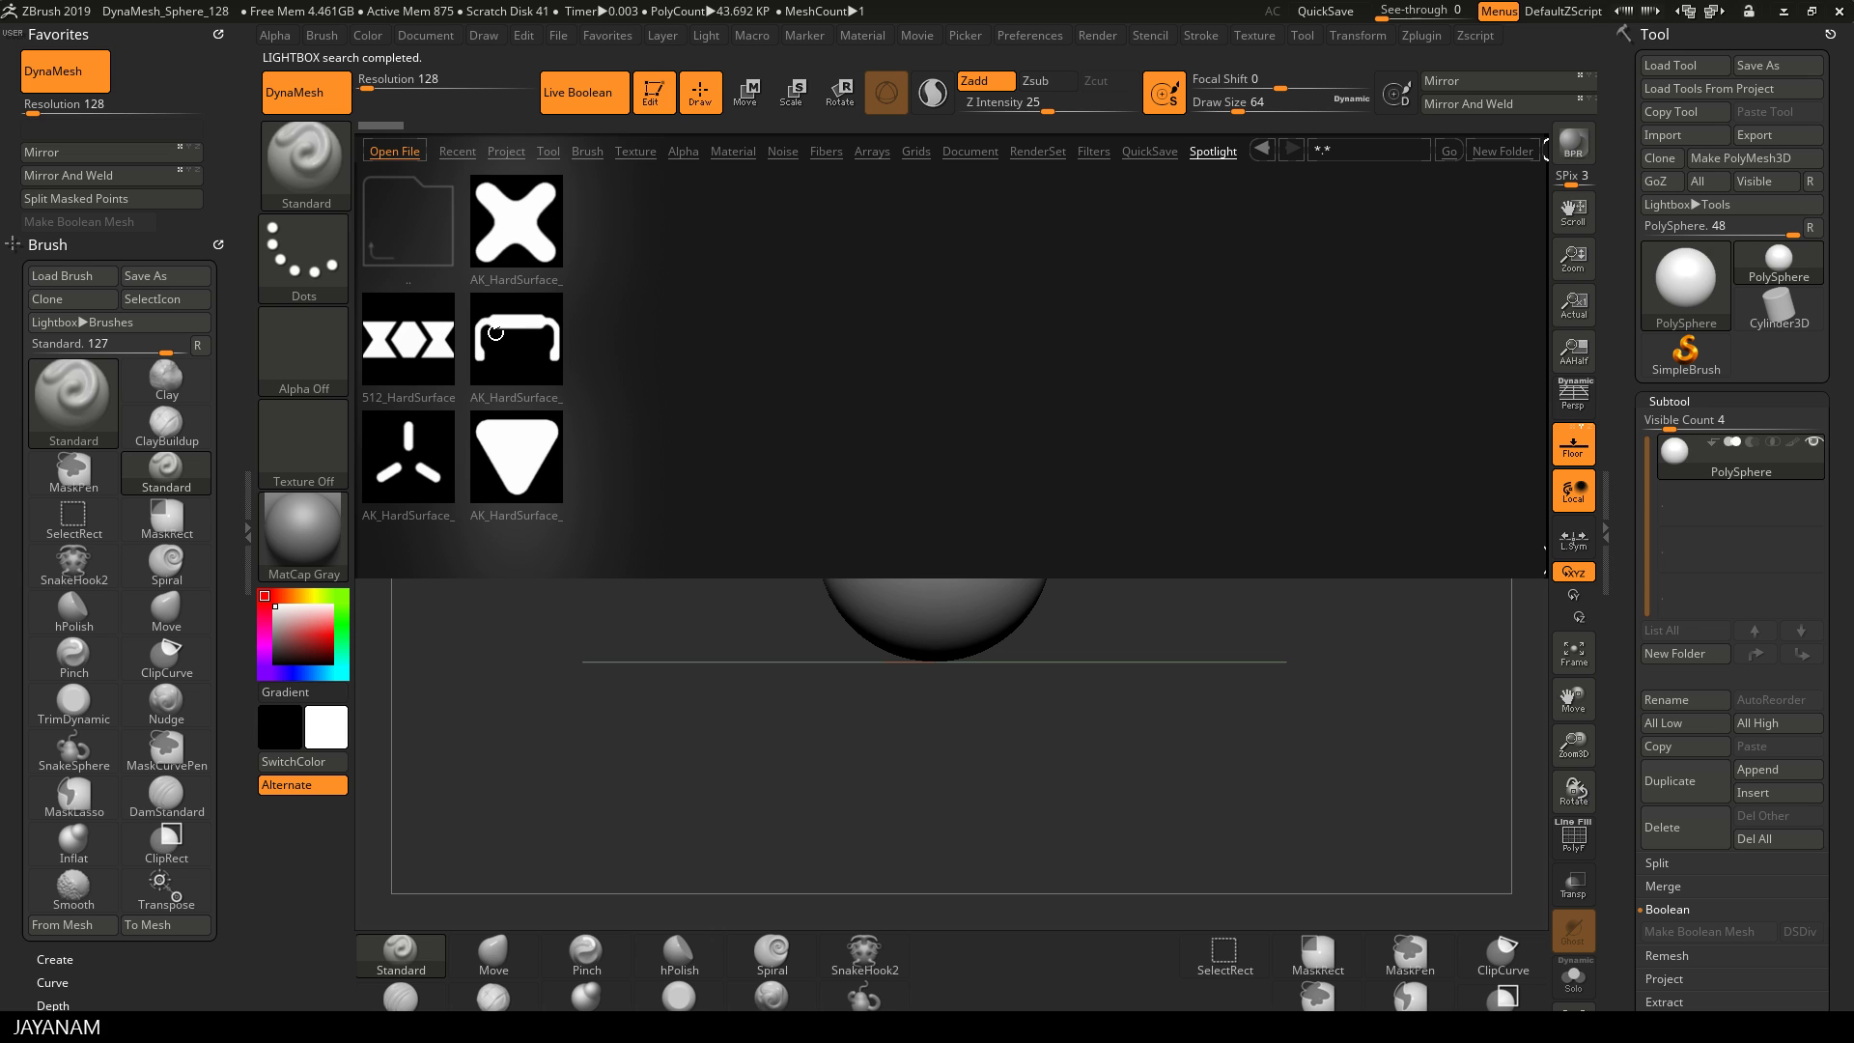
double_click(512, 237)
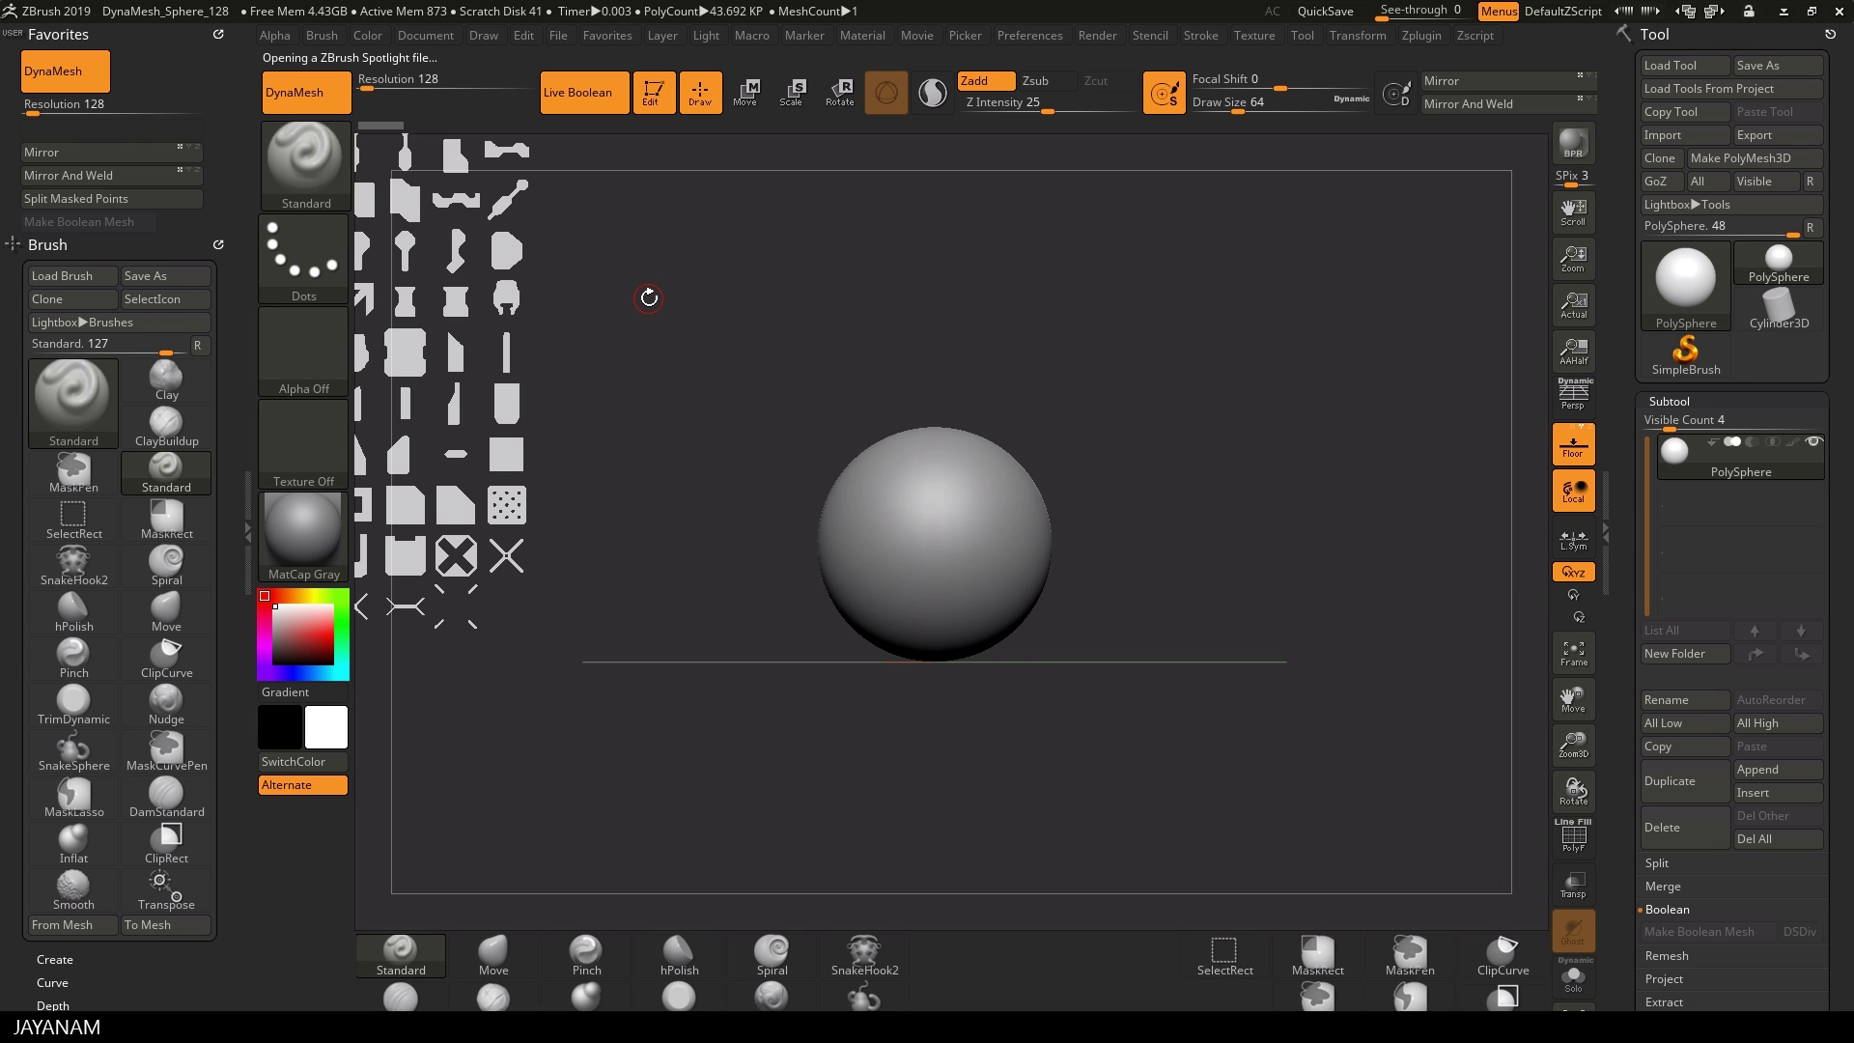
key("z")
mouse_move(779, 400)
left_mouse_down()
mouse_move(749, 542)
mouse_move(739, 391)
mouse_move(741, 441)
mouse_move(1138, 477)
mouse_move(1005, 547)
mouse_move(934, 543)
mouse_move(936, 423)
mouse_move(821, 420)
mouse_move(816, 536)
mouse_move(1052, 544)
mouse_move(935, 544)
left_mouse_up()
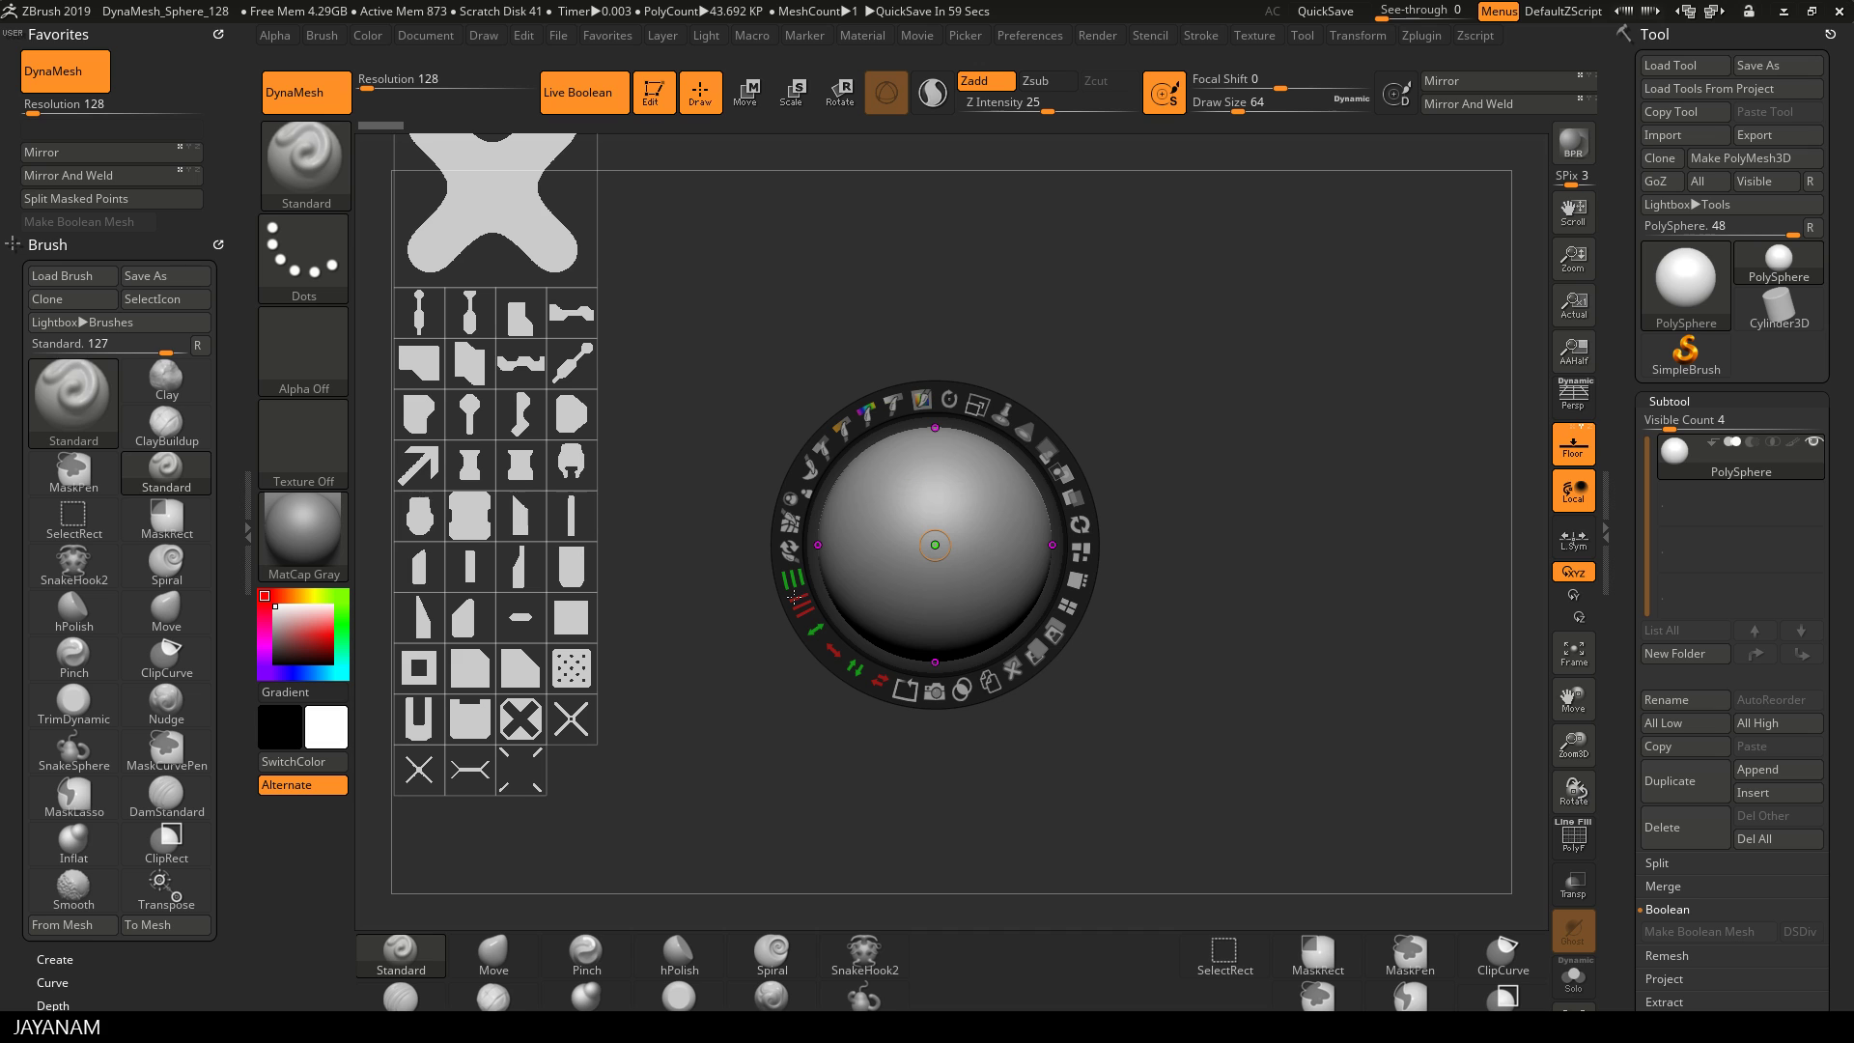
Step: Move the octagonal shape with the X cutout from the Spotlight grid to the sphere's centre and scale it up to nearly the sphere's width
left_click(520, 715)
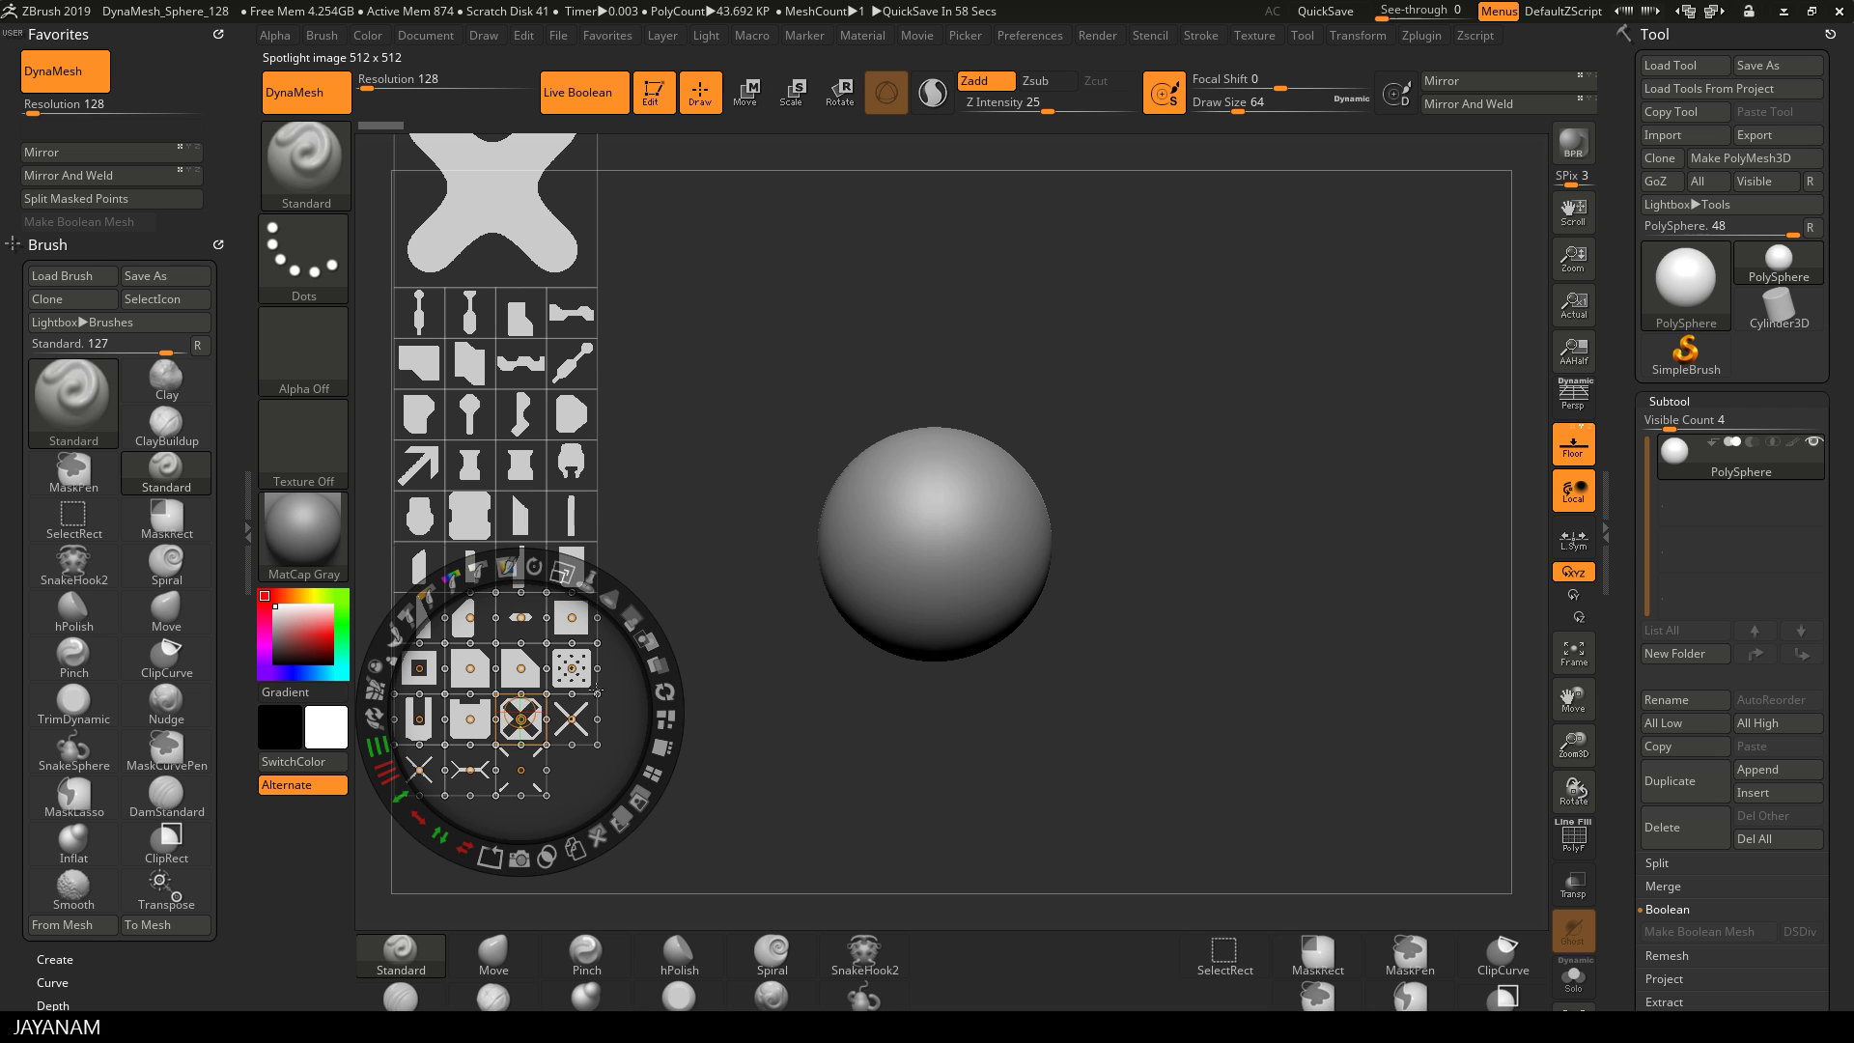
left_click_drag(614, 691, 1006, 563)
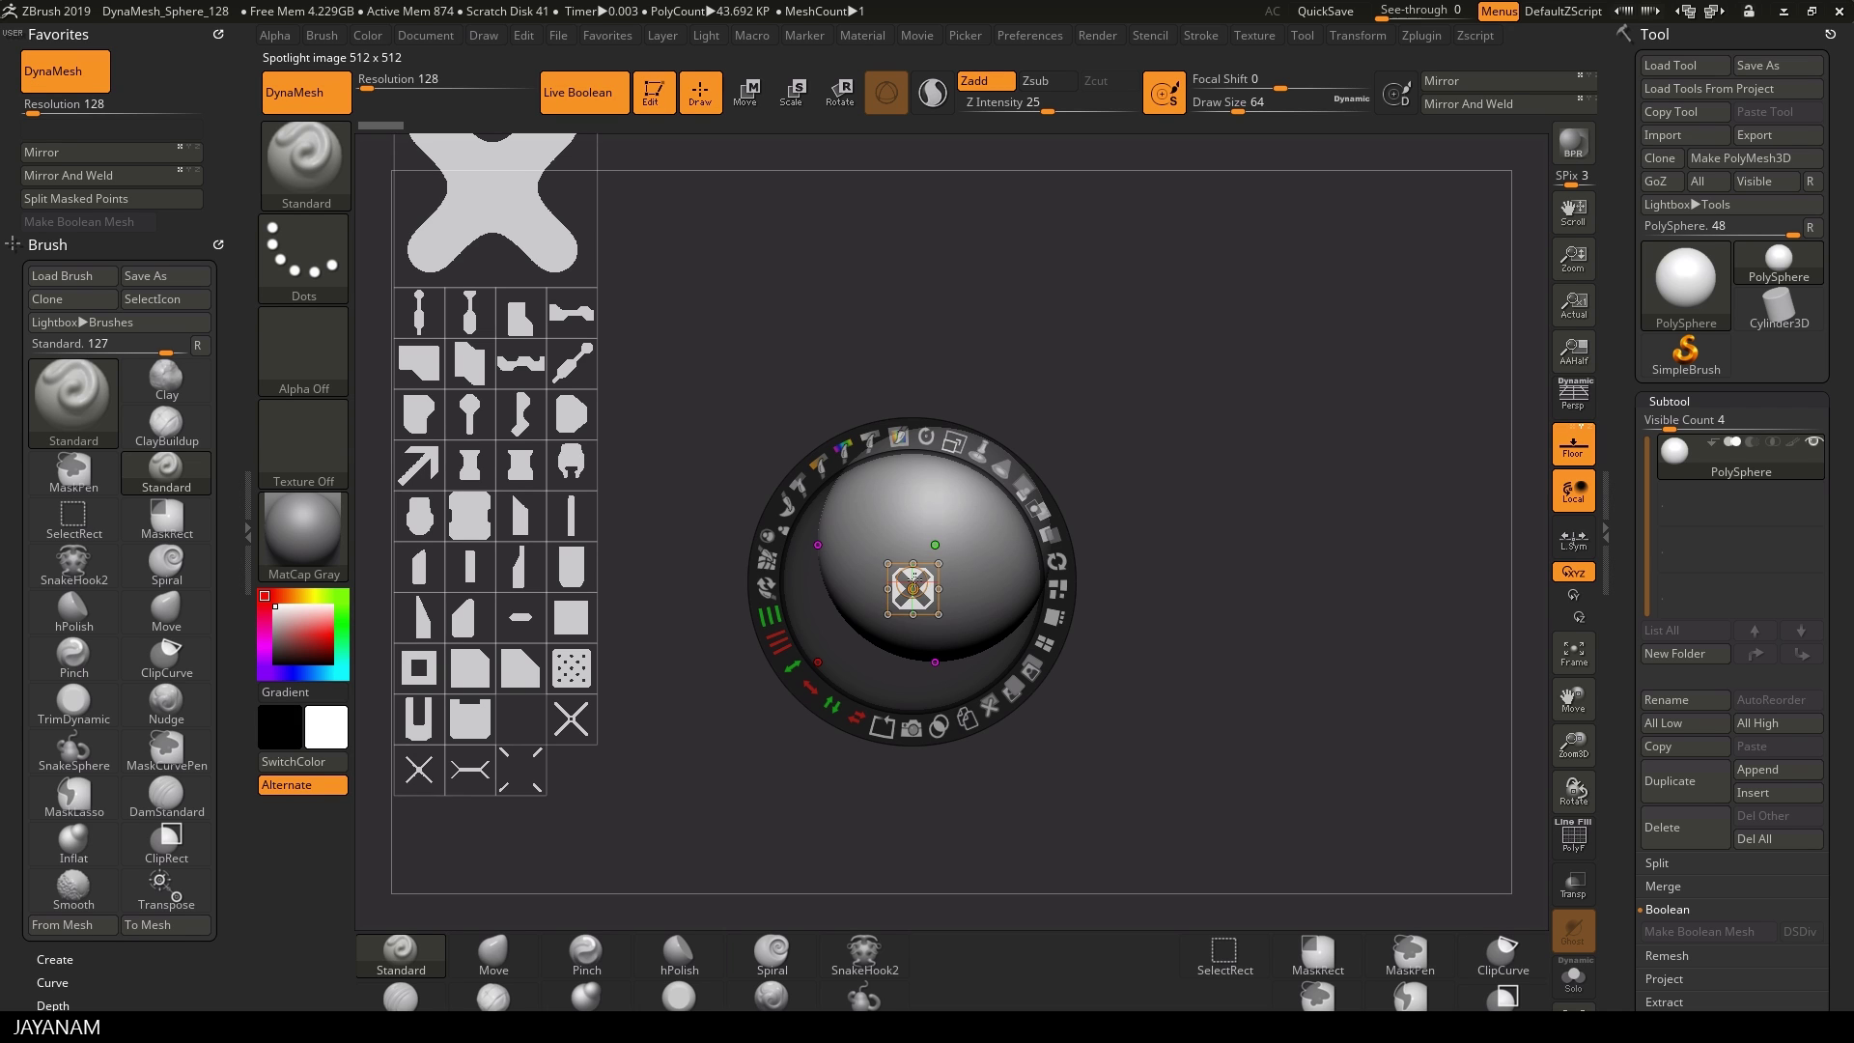
mouse_move(925, 597)
left_mouse_down()
mouse_move(1007, 606)
mouse_move(925, 590)
left_mouse_up()
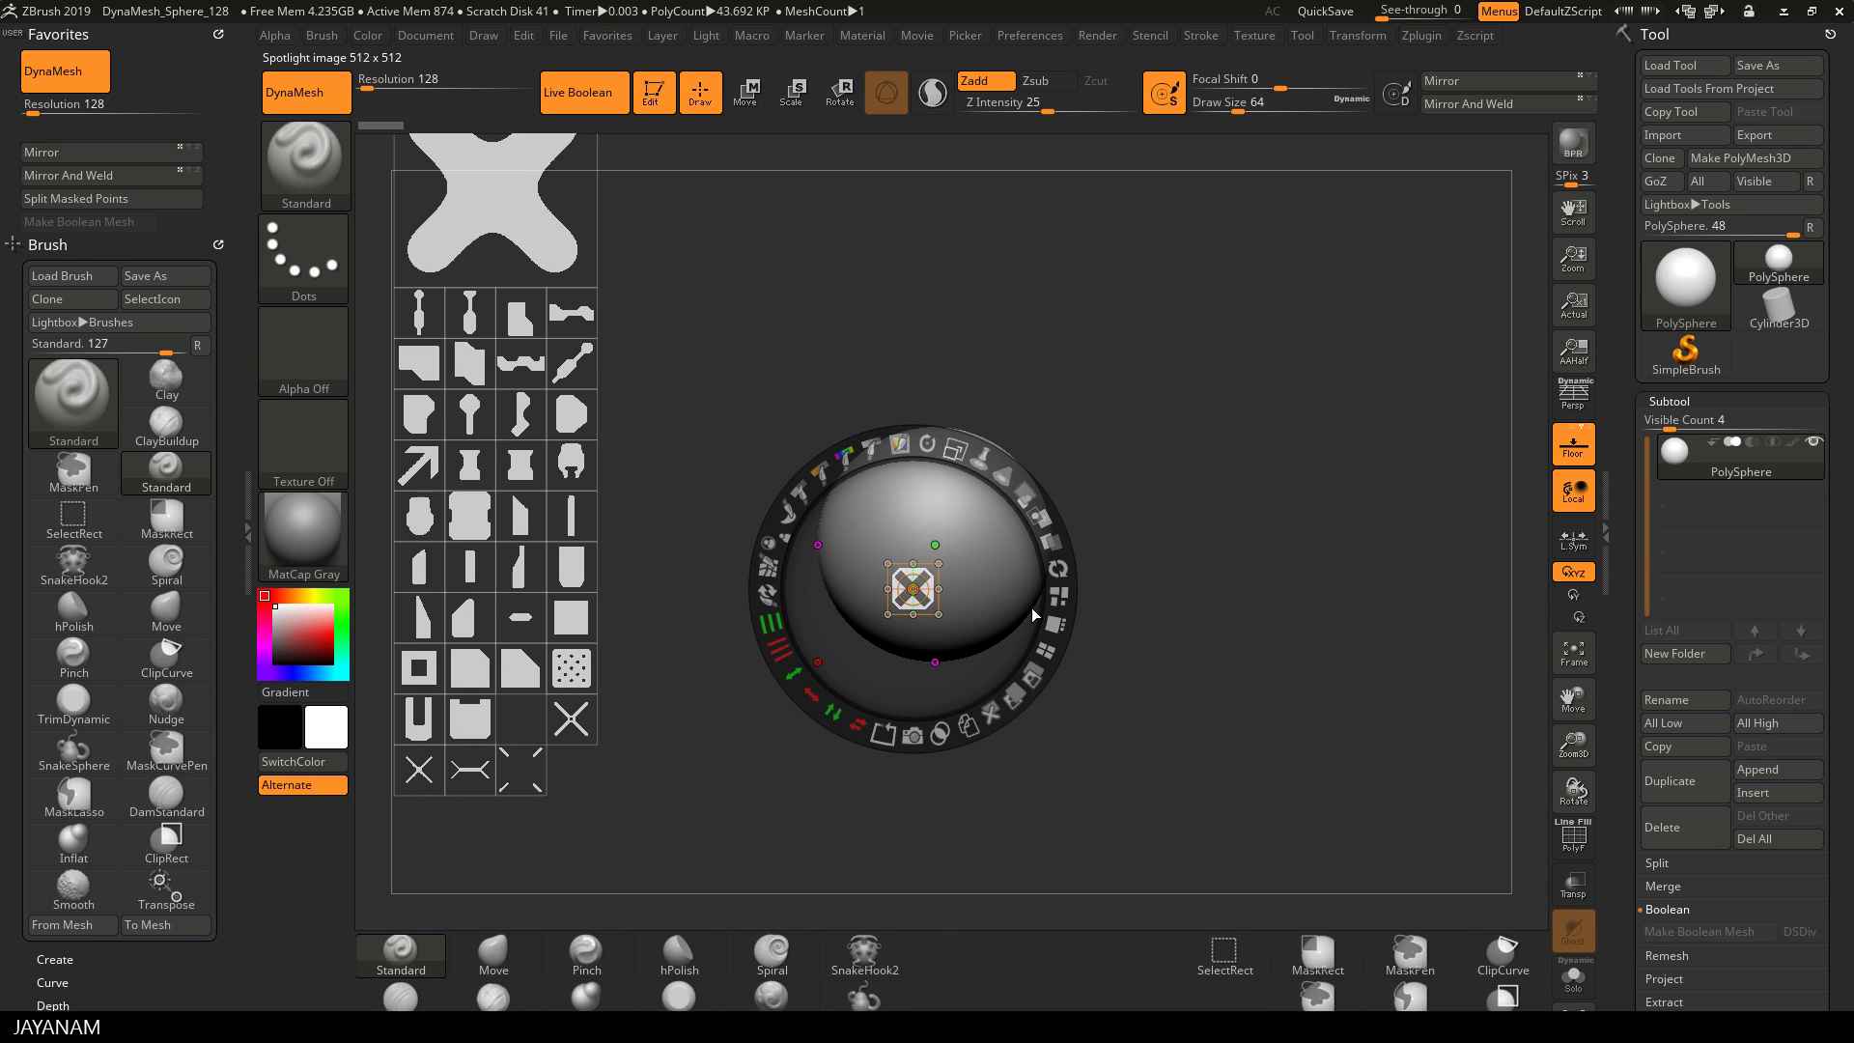
left_click_drag(990, 574, 1006, 544)
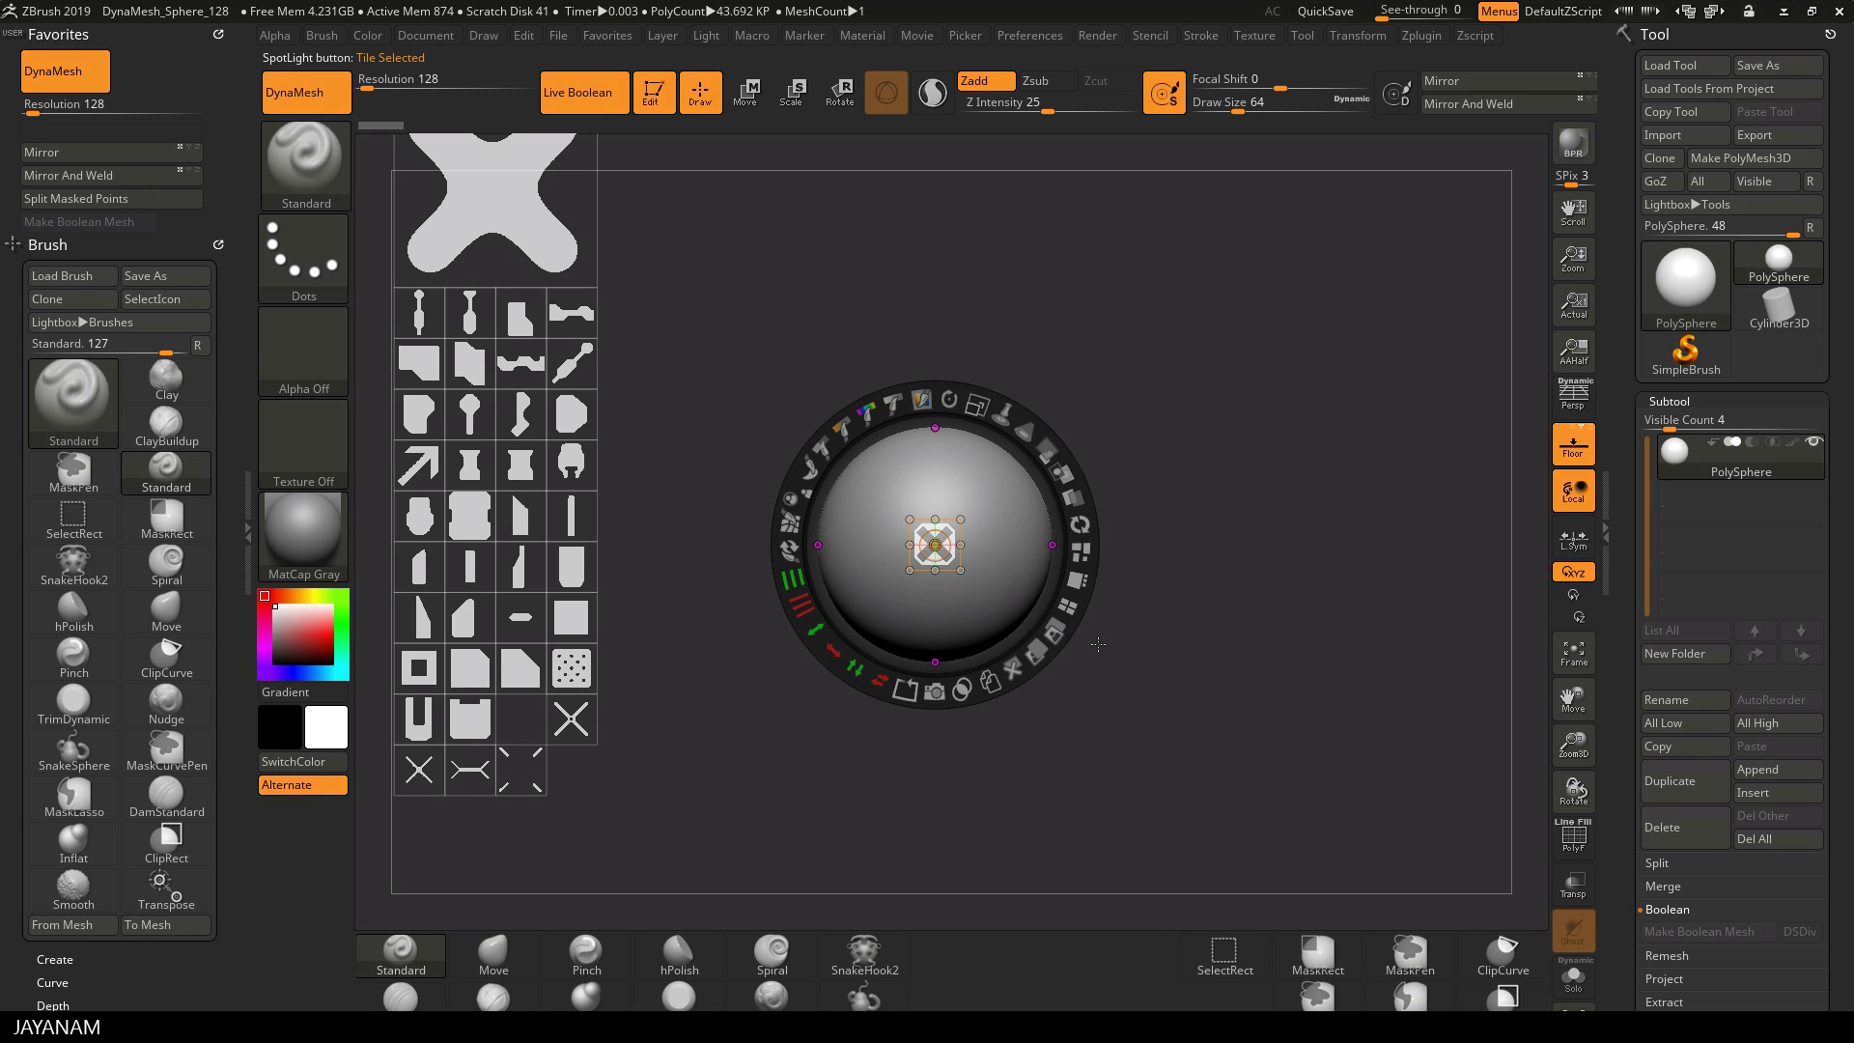
left_click_drag(975, 406, 954, 618)
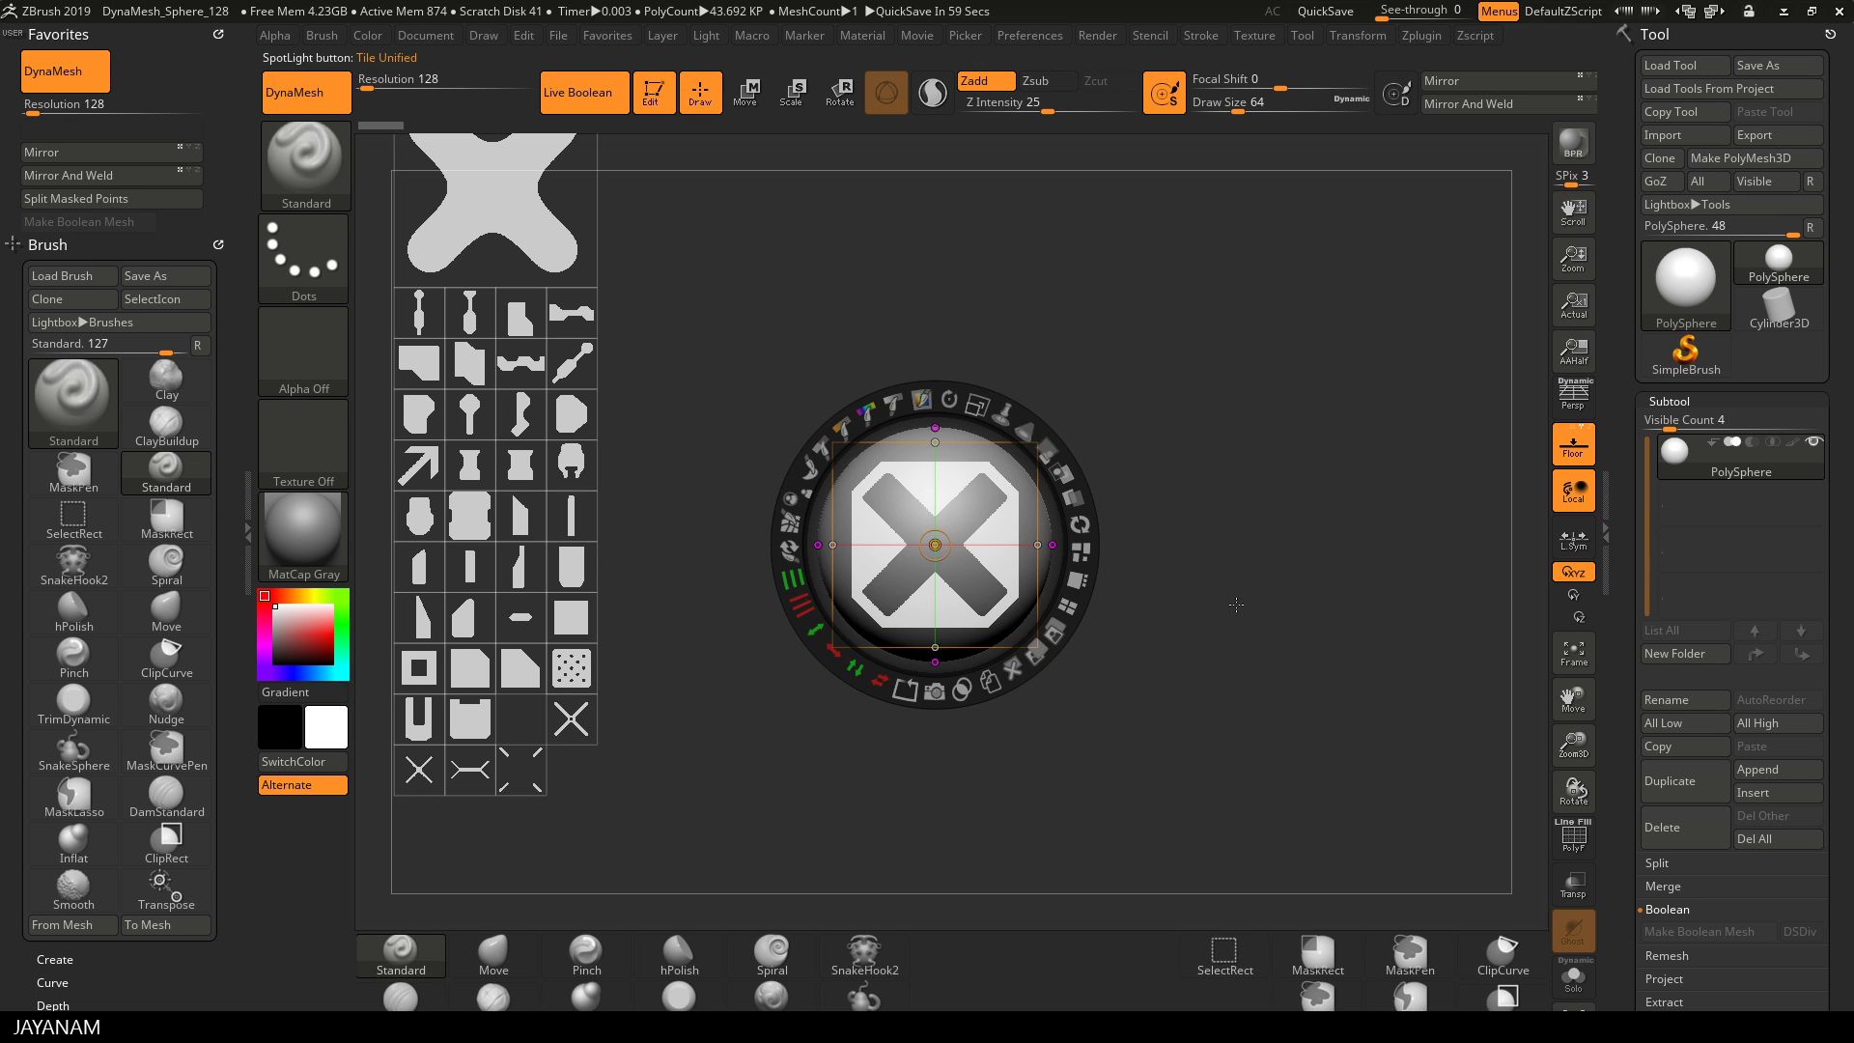
Step: Create a new subtool from the X-cutout shape with Snapshot3D, and hide Spotlight to inspect the mesh from an angle
left_click(934, 692)
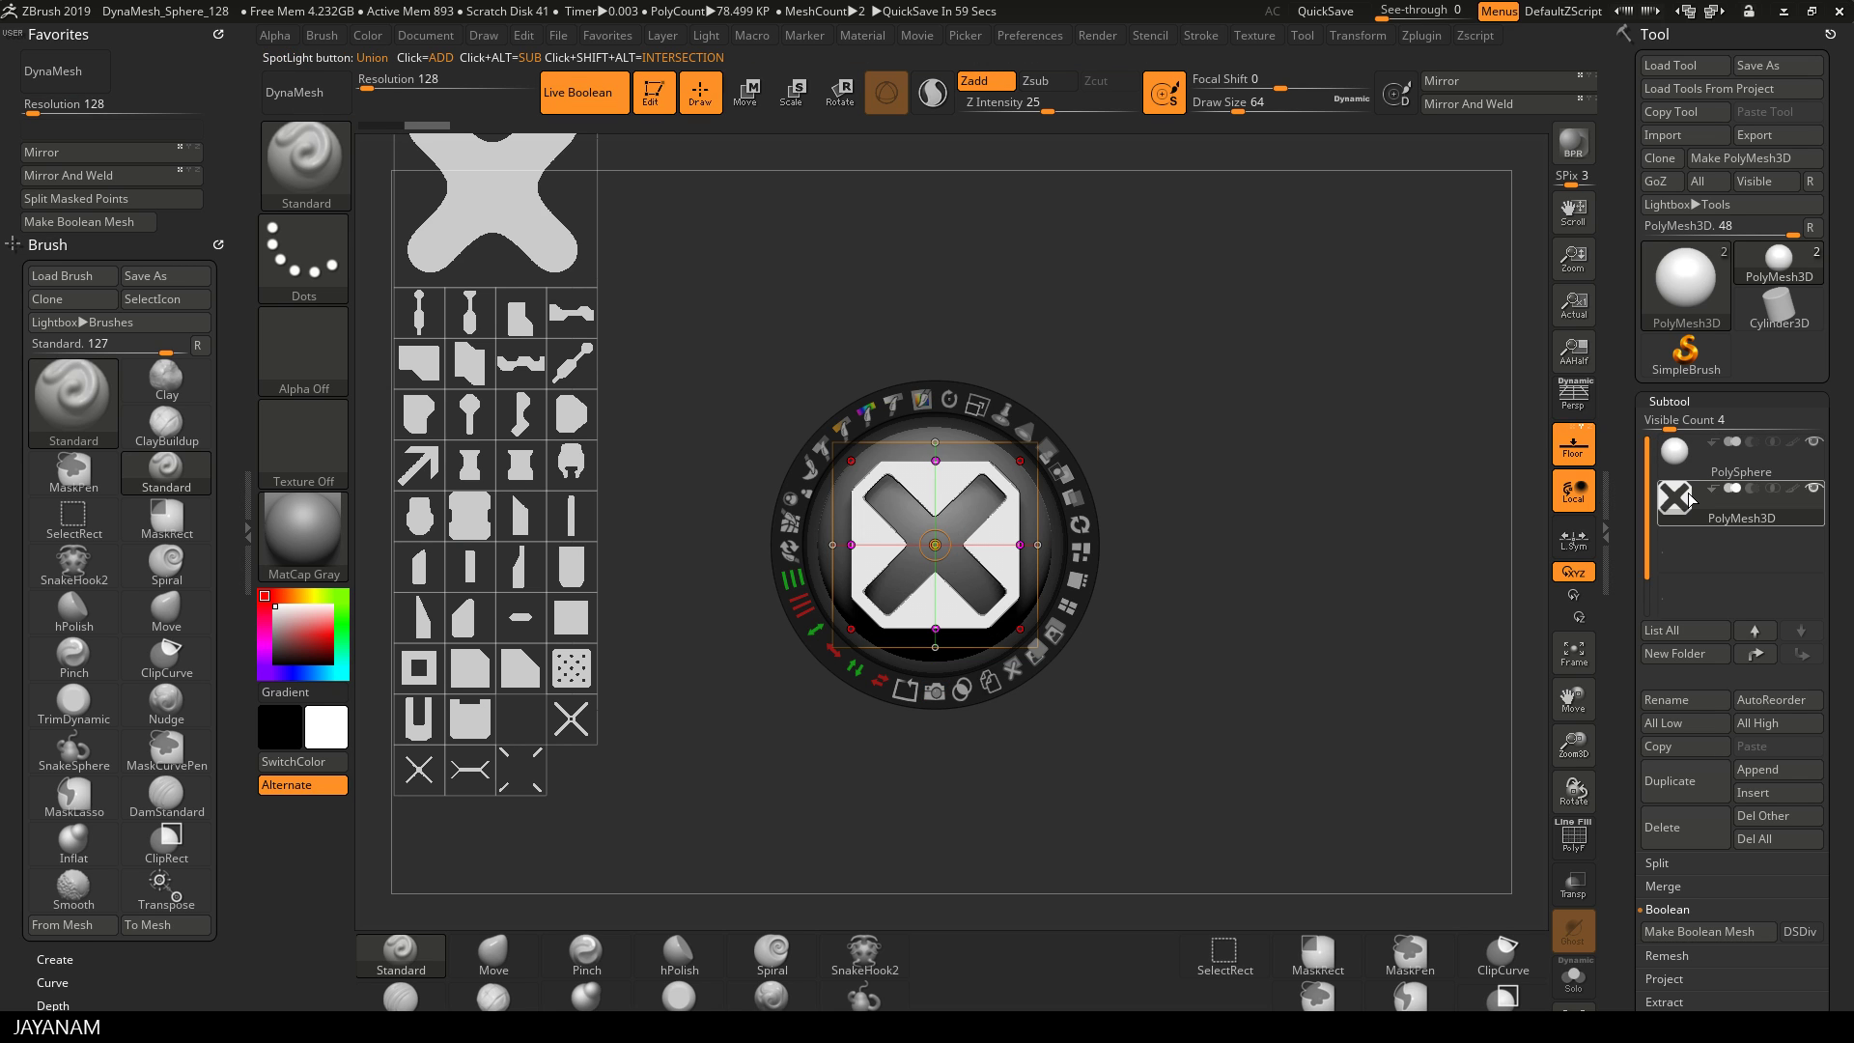
mouse_move(1689, 499)
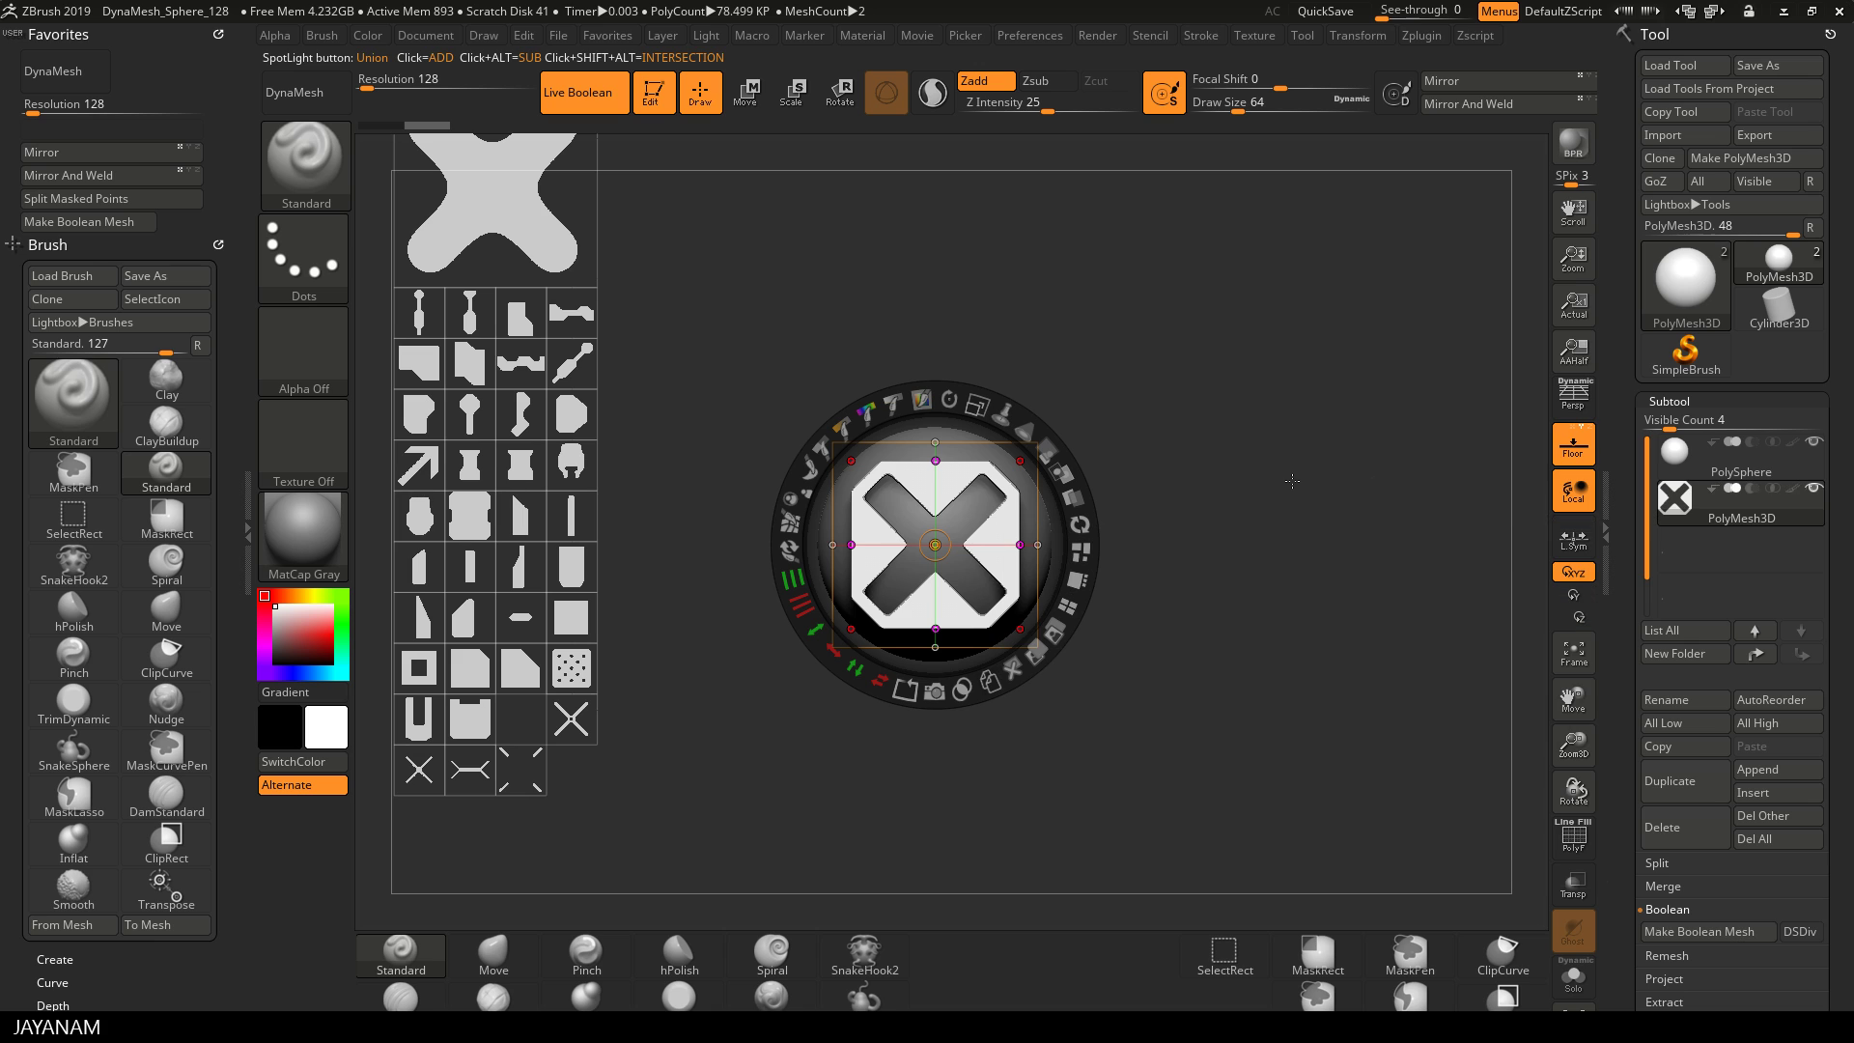
key("shift+z")
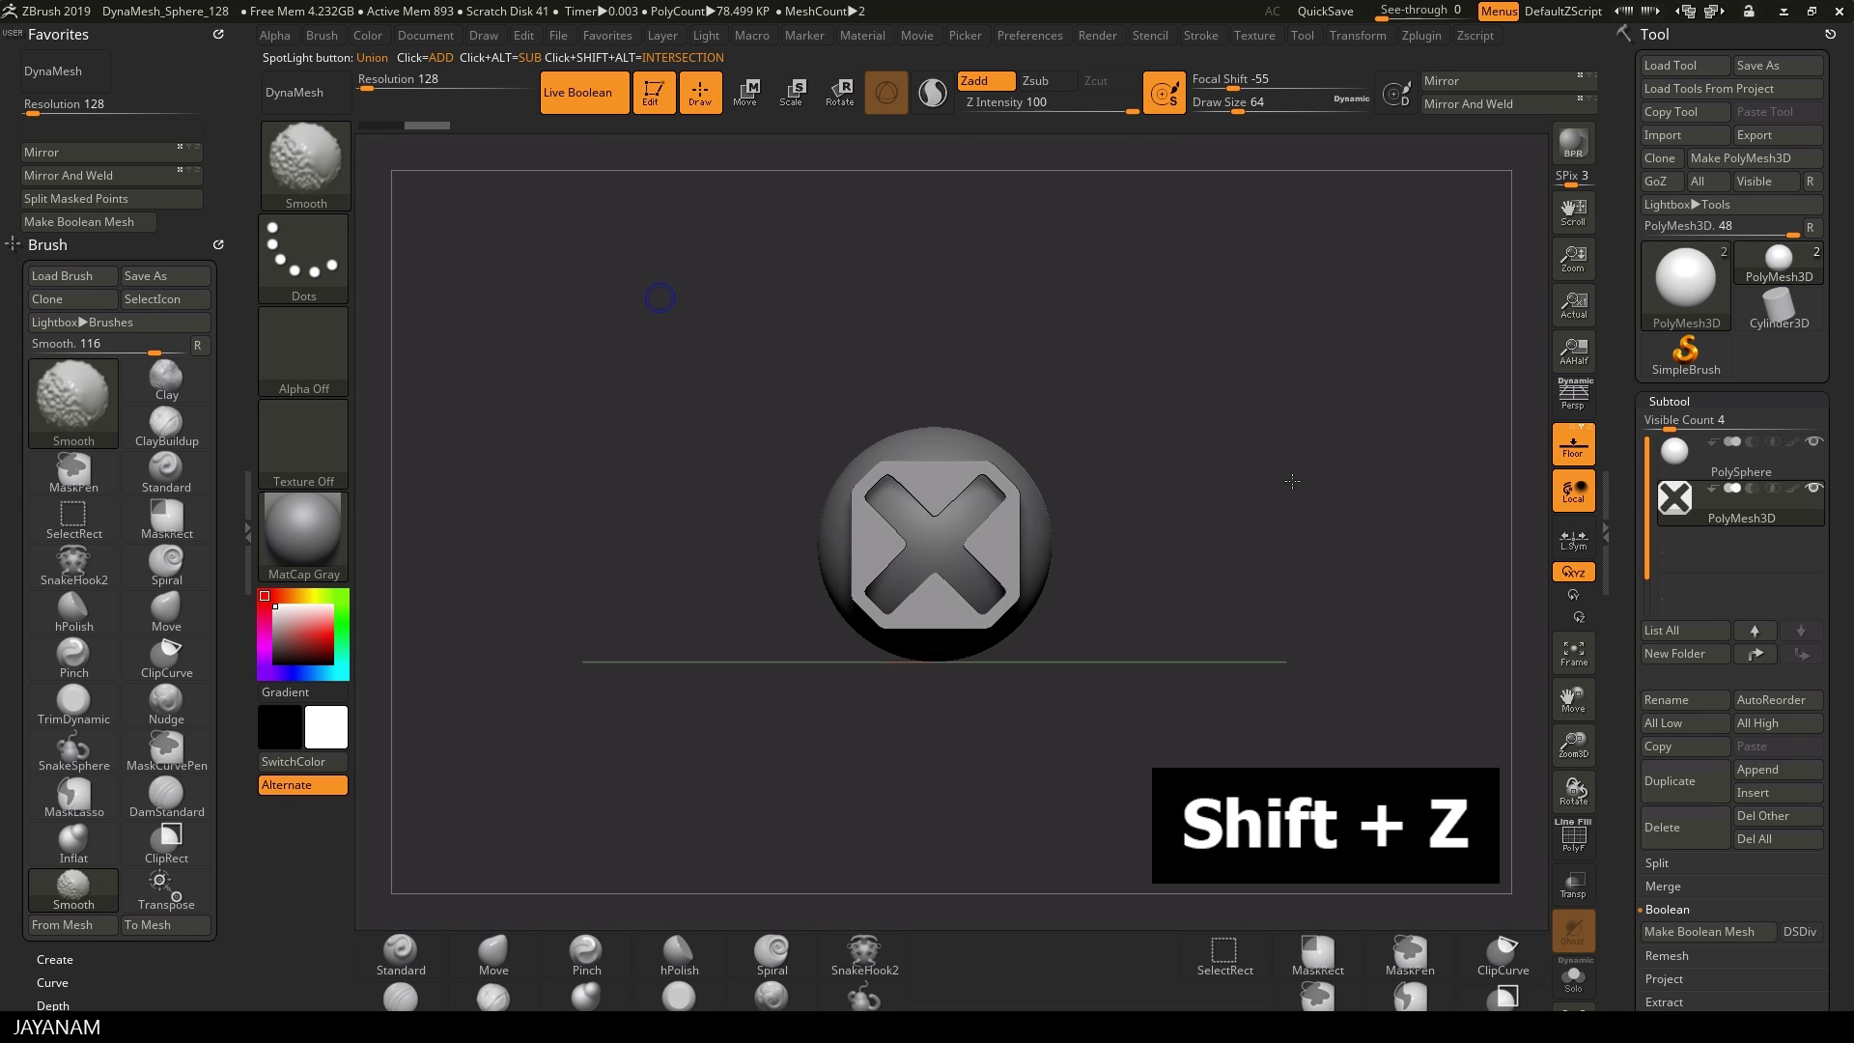
left_click_drag(1286, 484, 1203, 533)
Step: Delete the PolySphere subtool so only the X-cutout mesh is left
left_click(1677, 456)
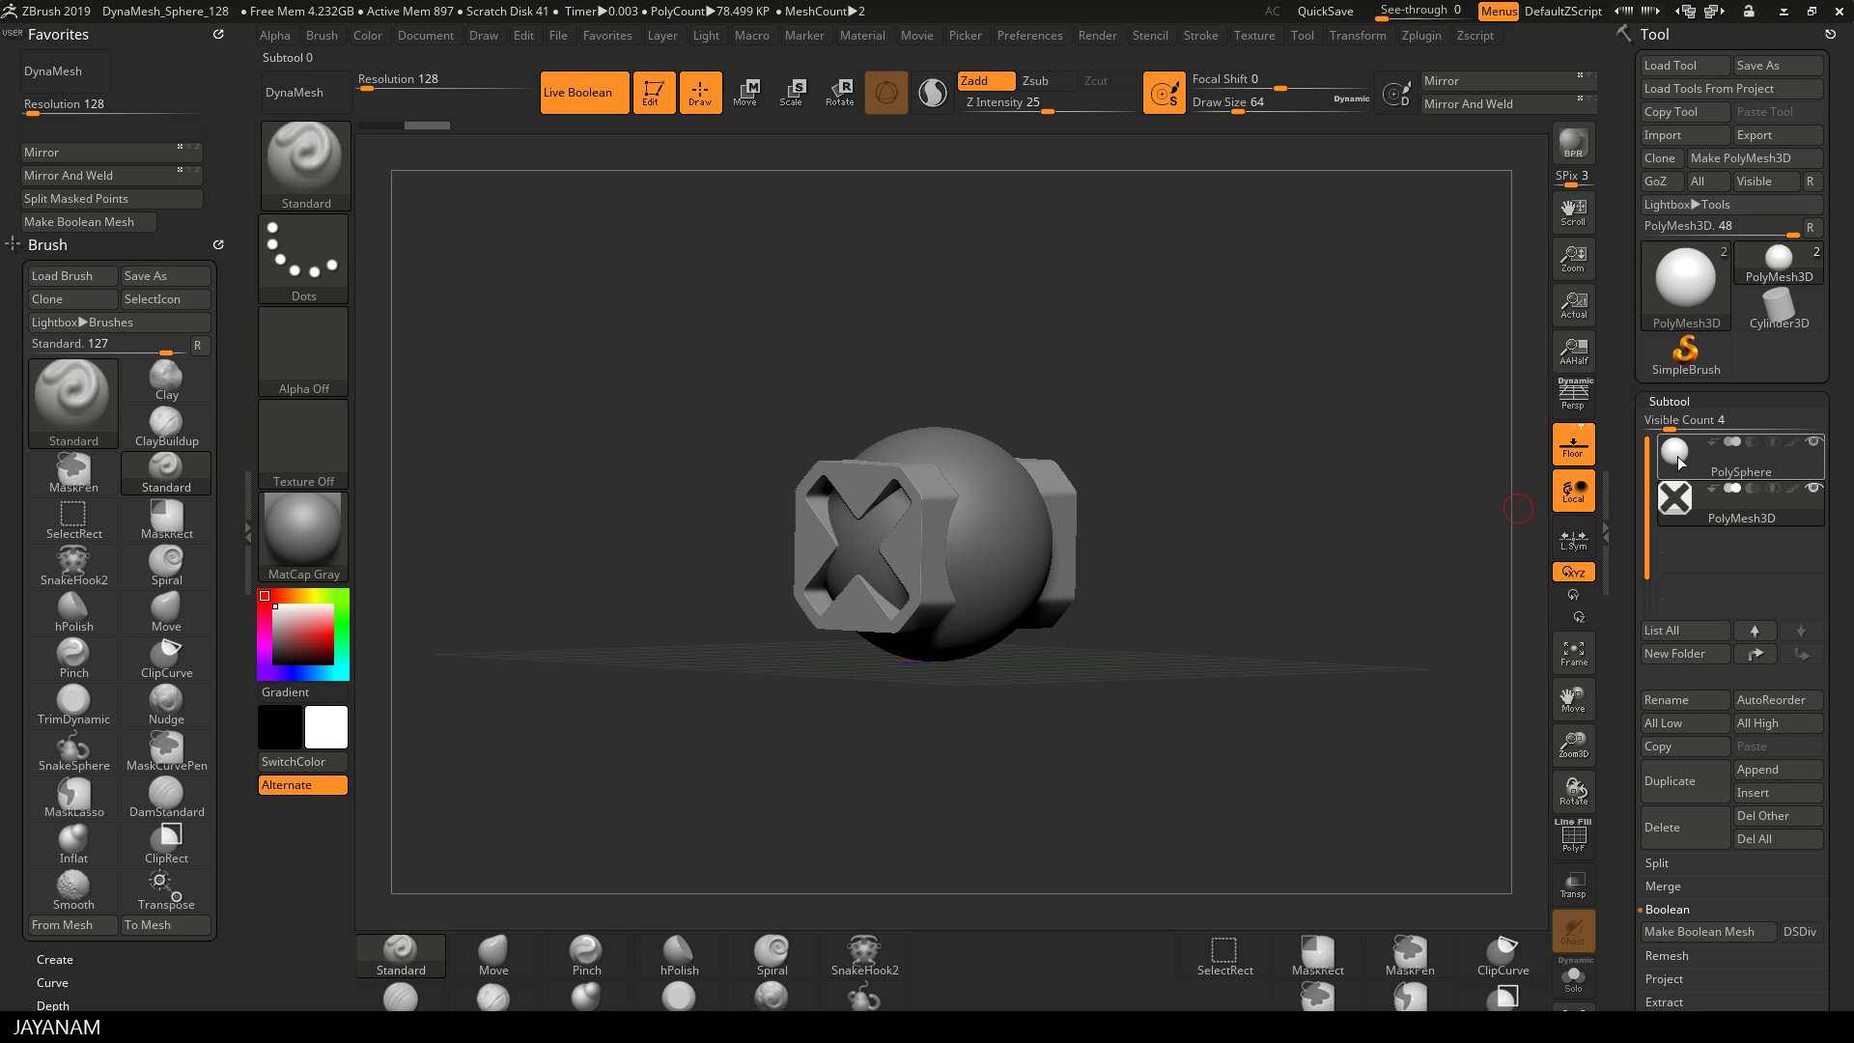
mouse_move(1680, 461)
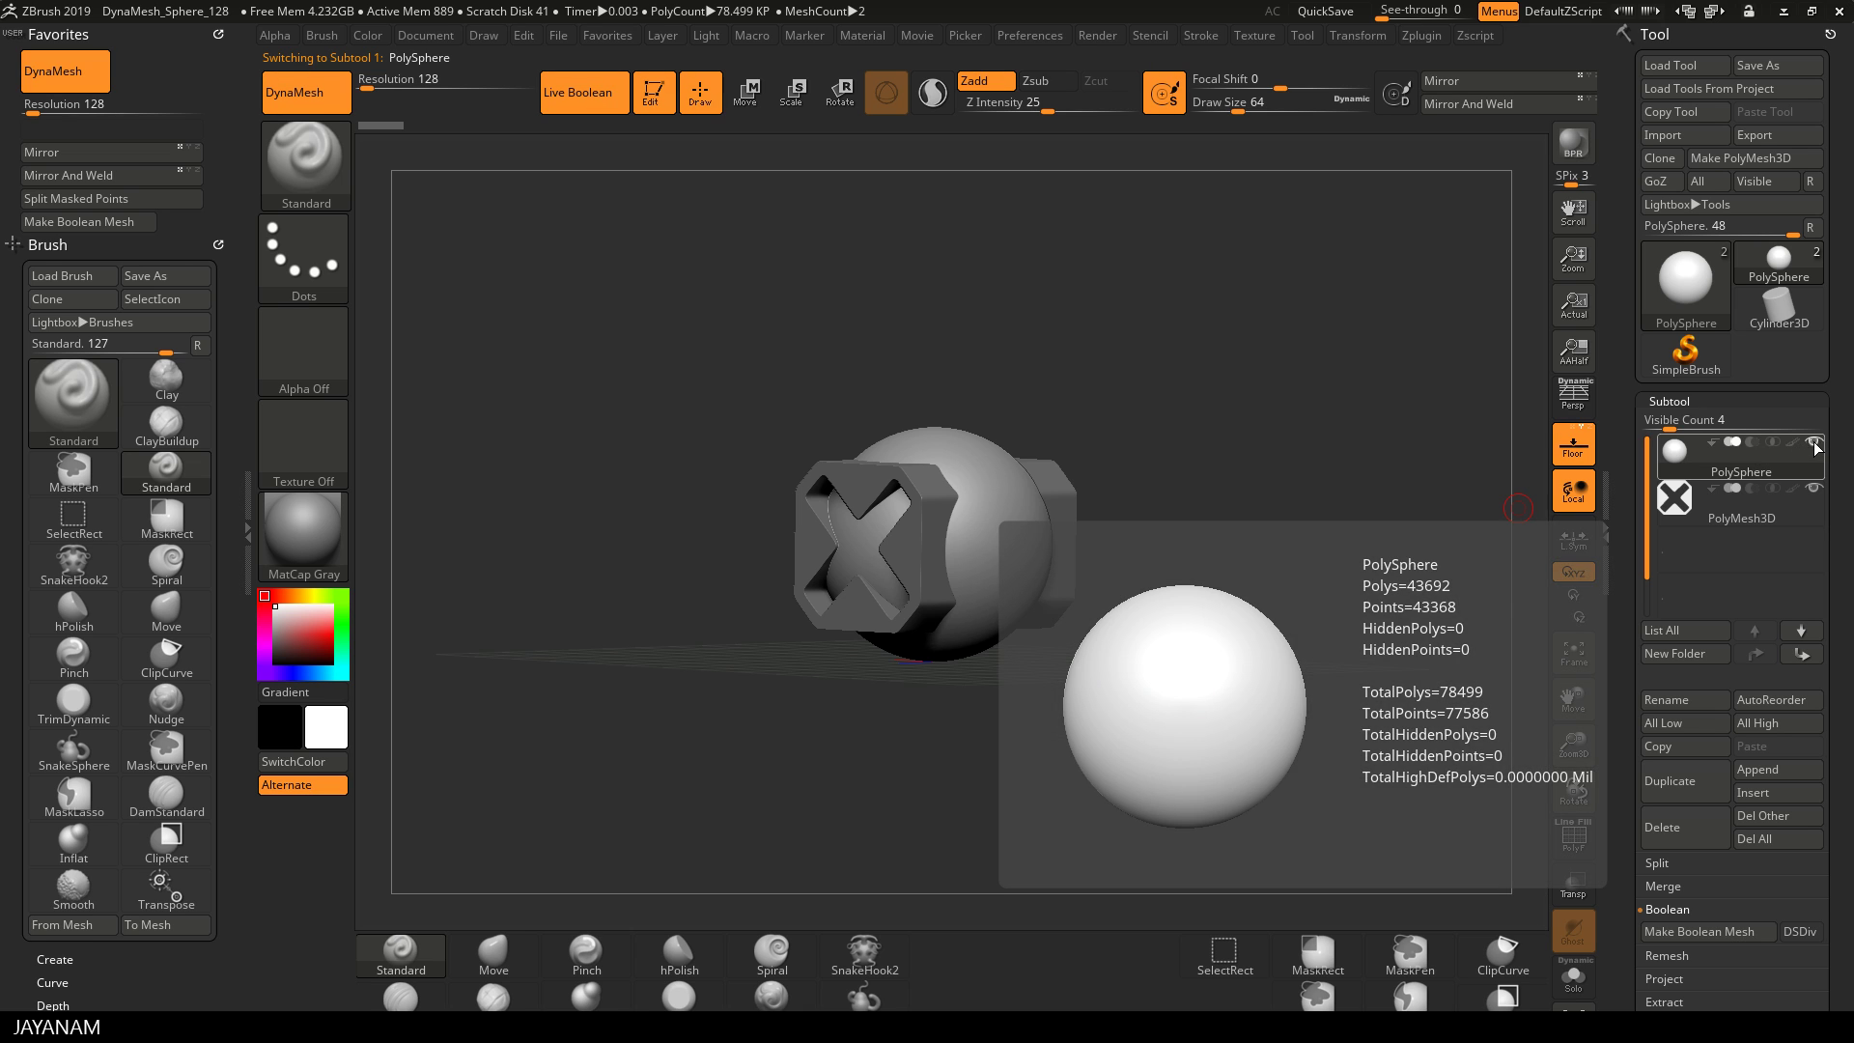
left_click(1657, 834)
left_click(1508, 875)
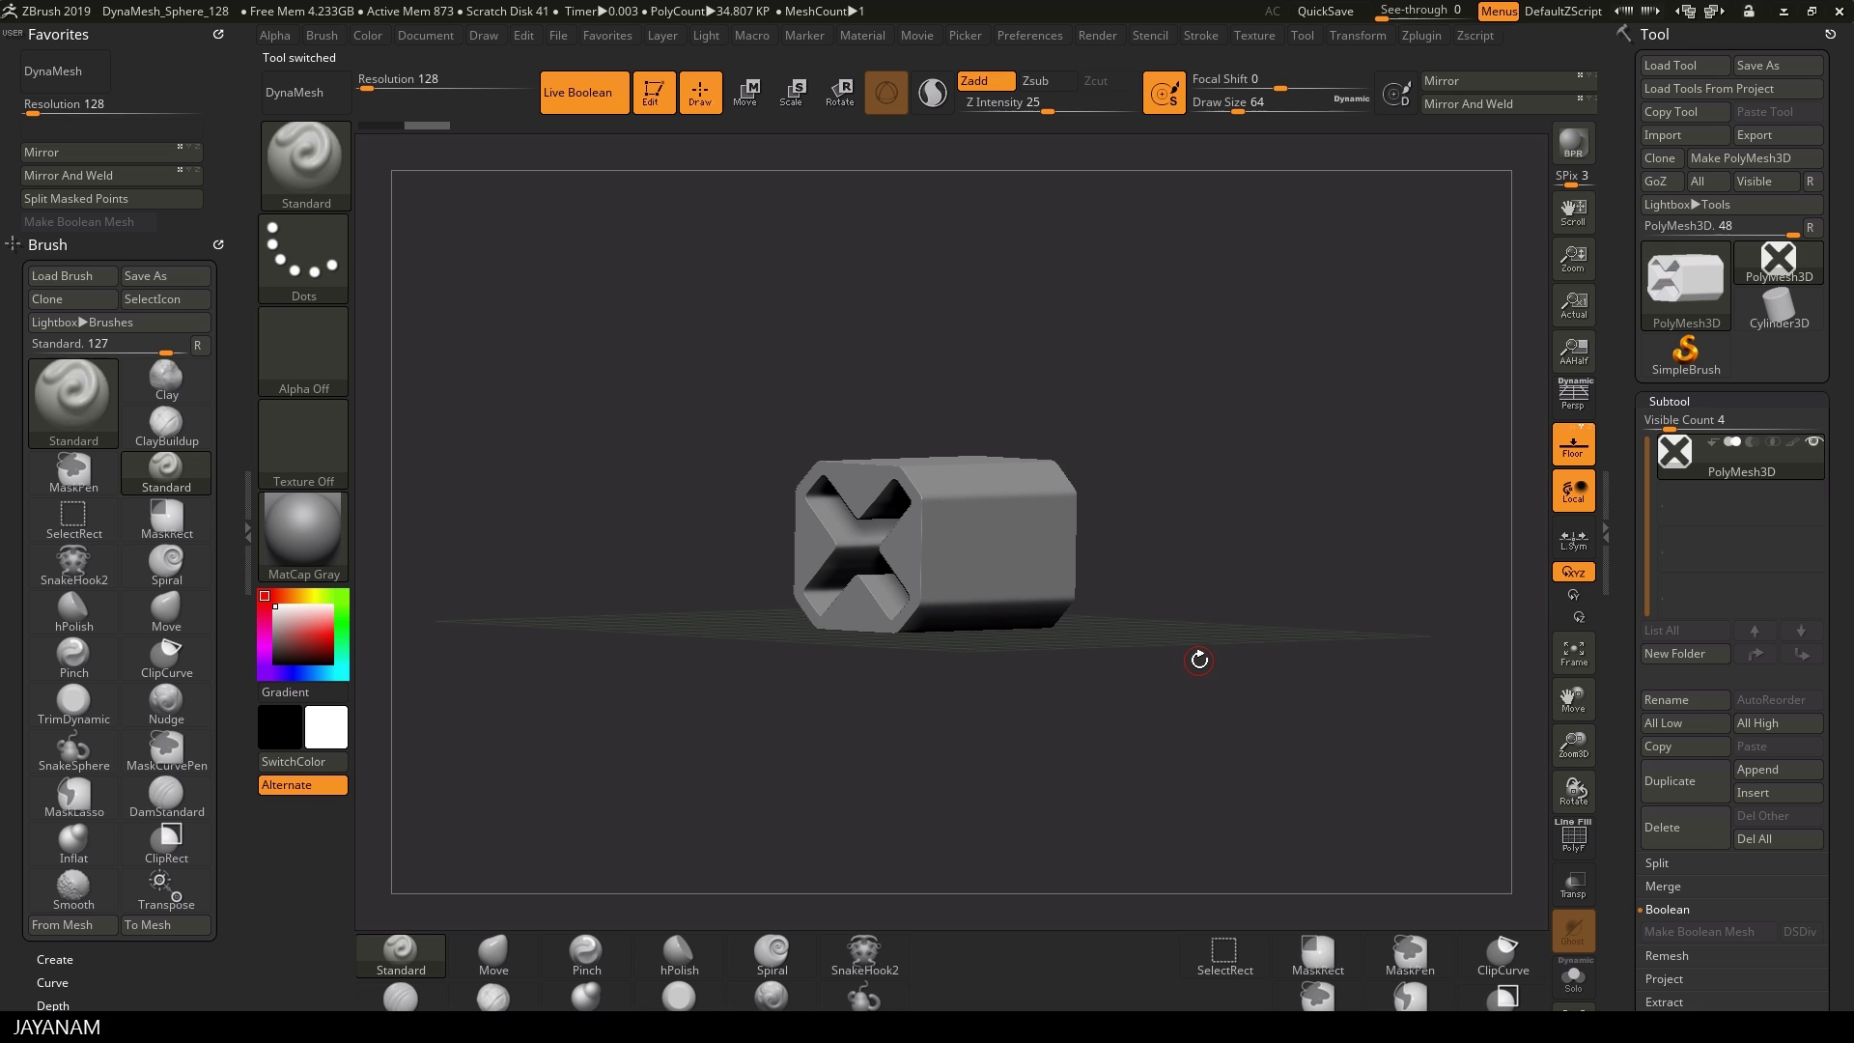
Step: Show Spotlight again in front view, scale the X-cutout image down and return it to its place in the grid
left_click_drag(1191, 646, 1231, 630)
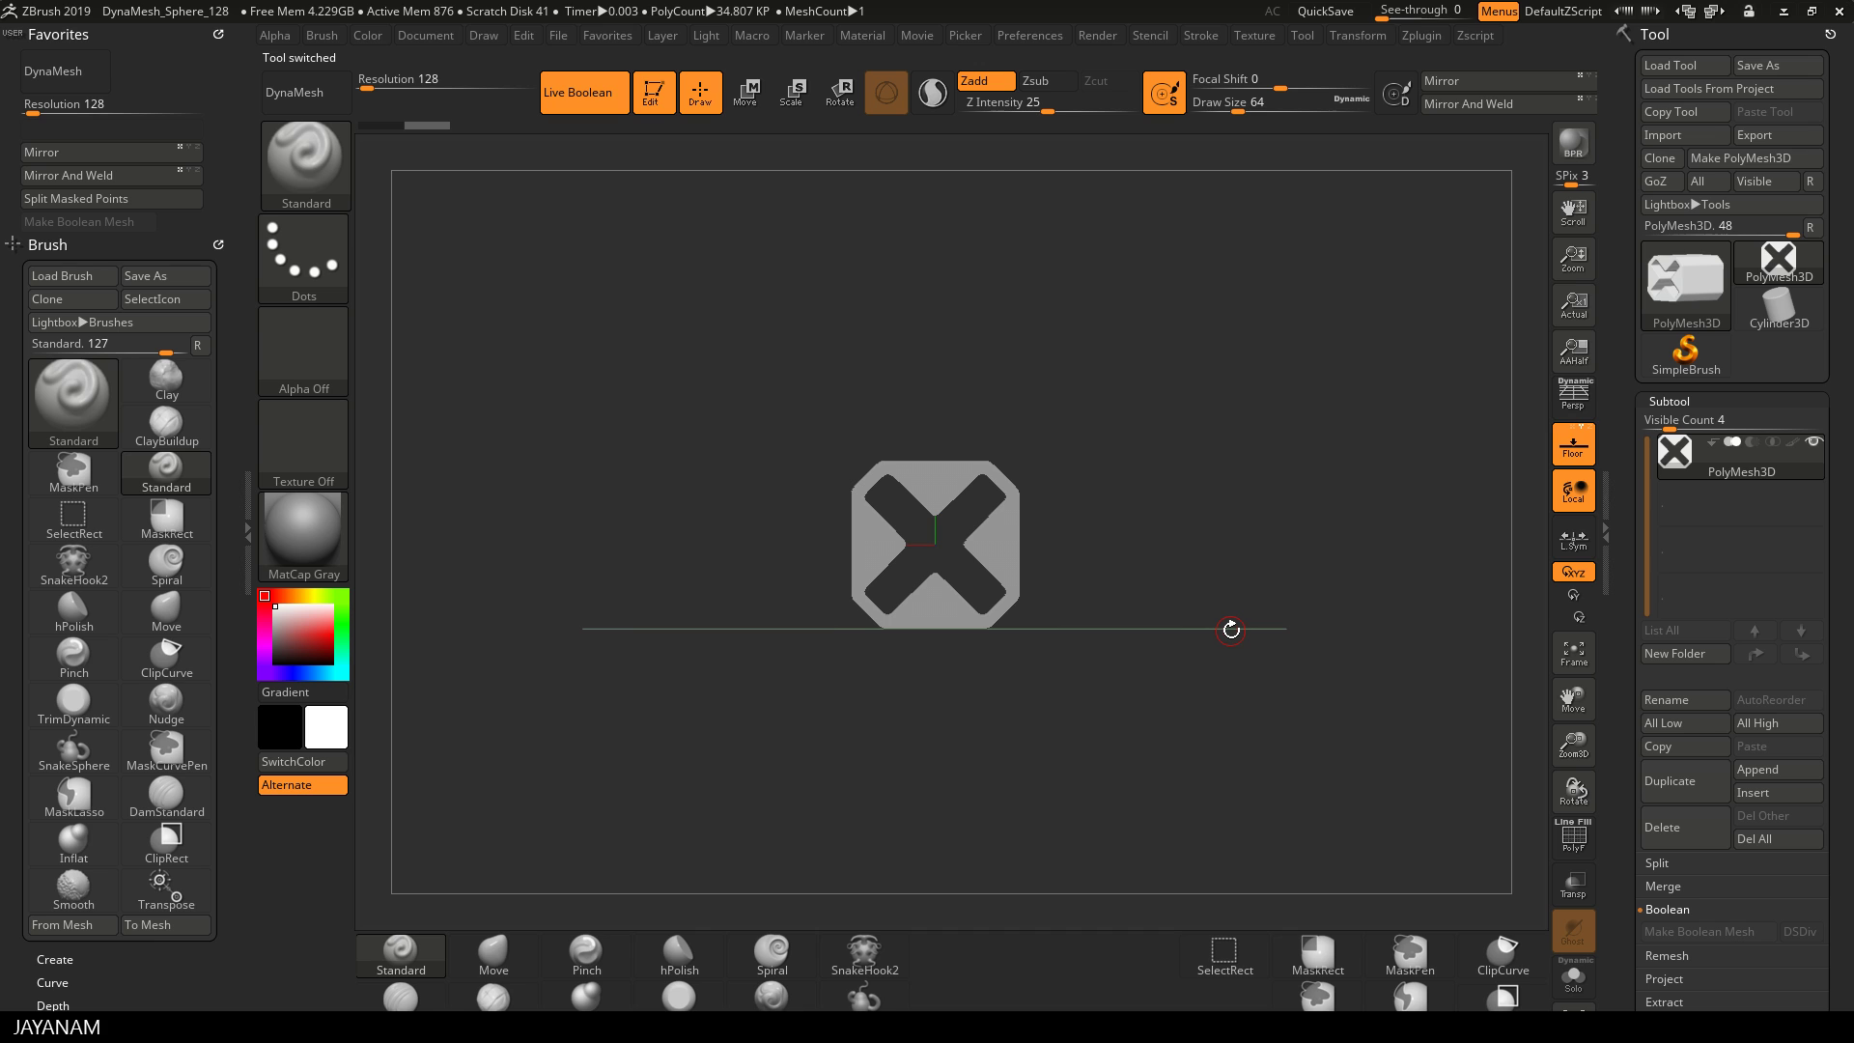
key("shift+z")
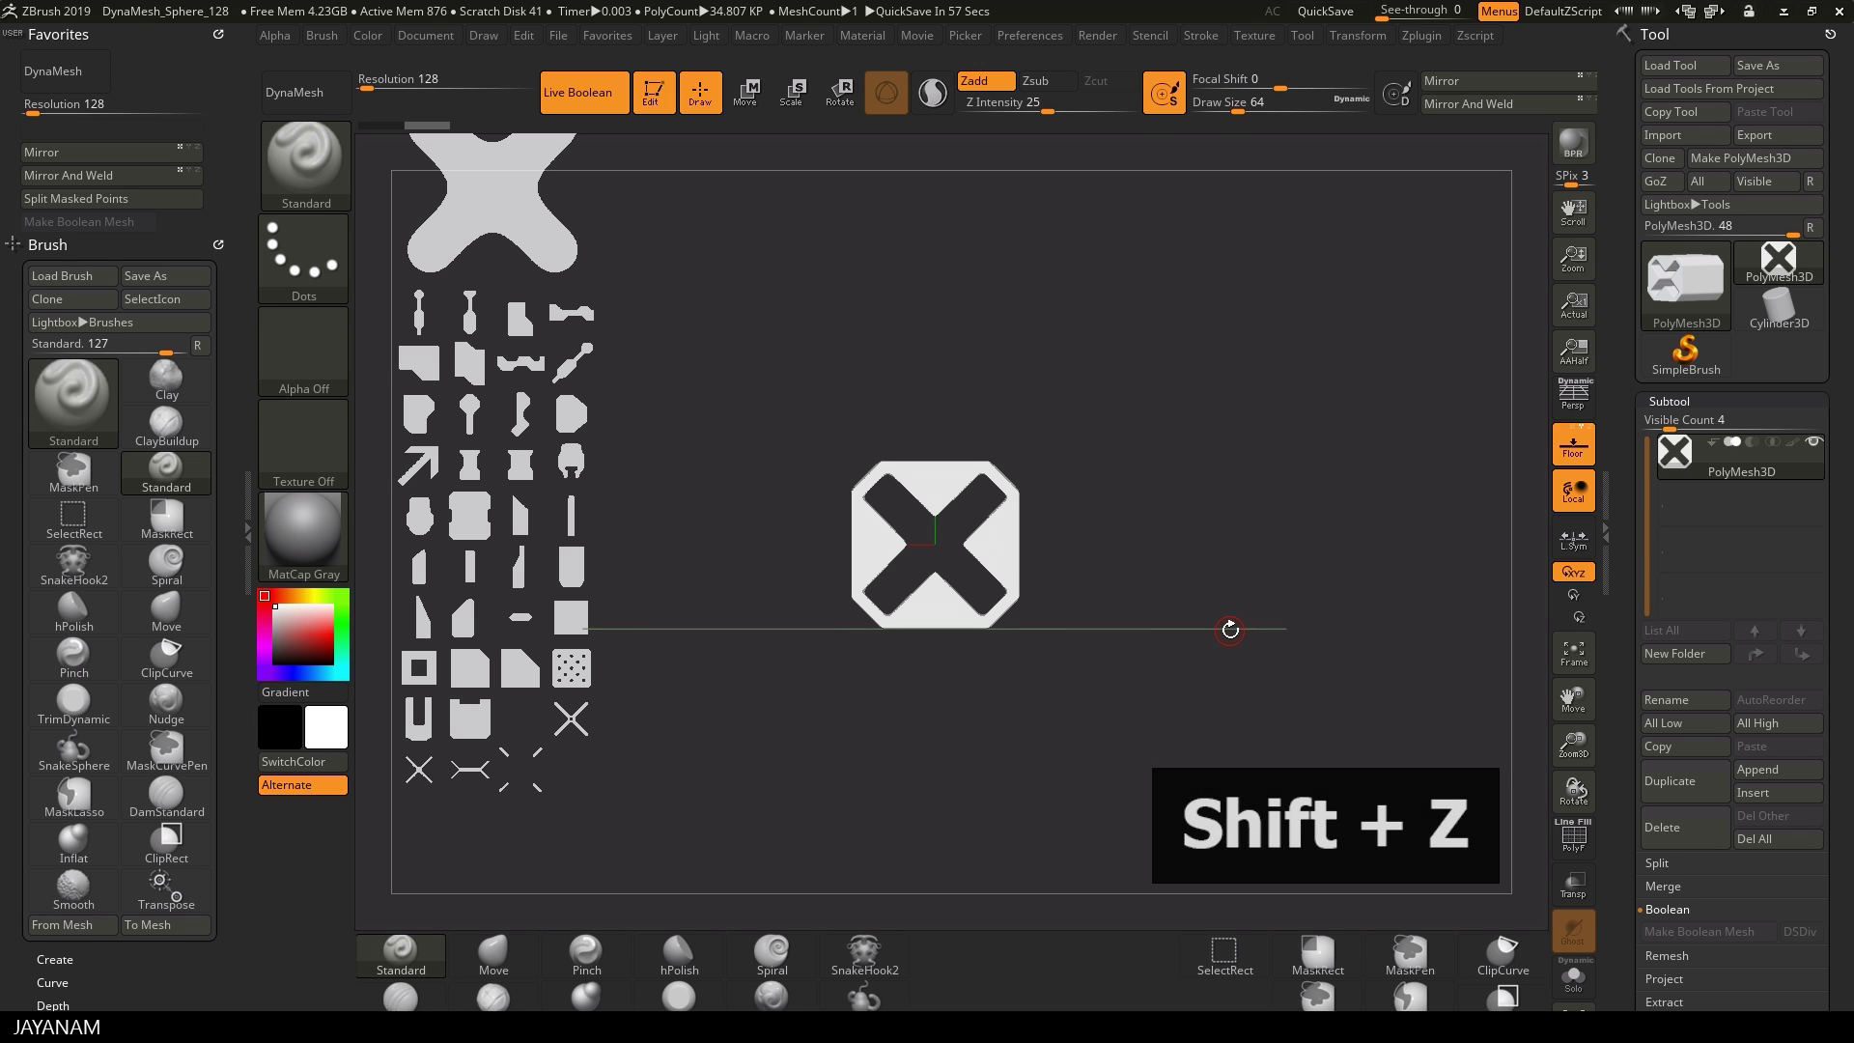
key("z")
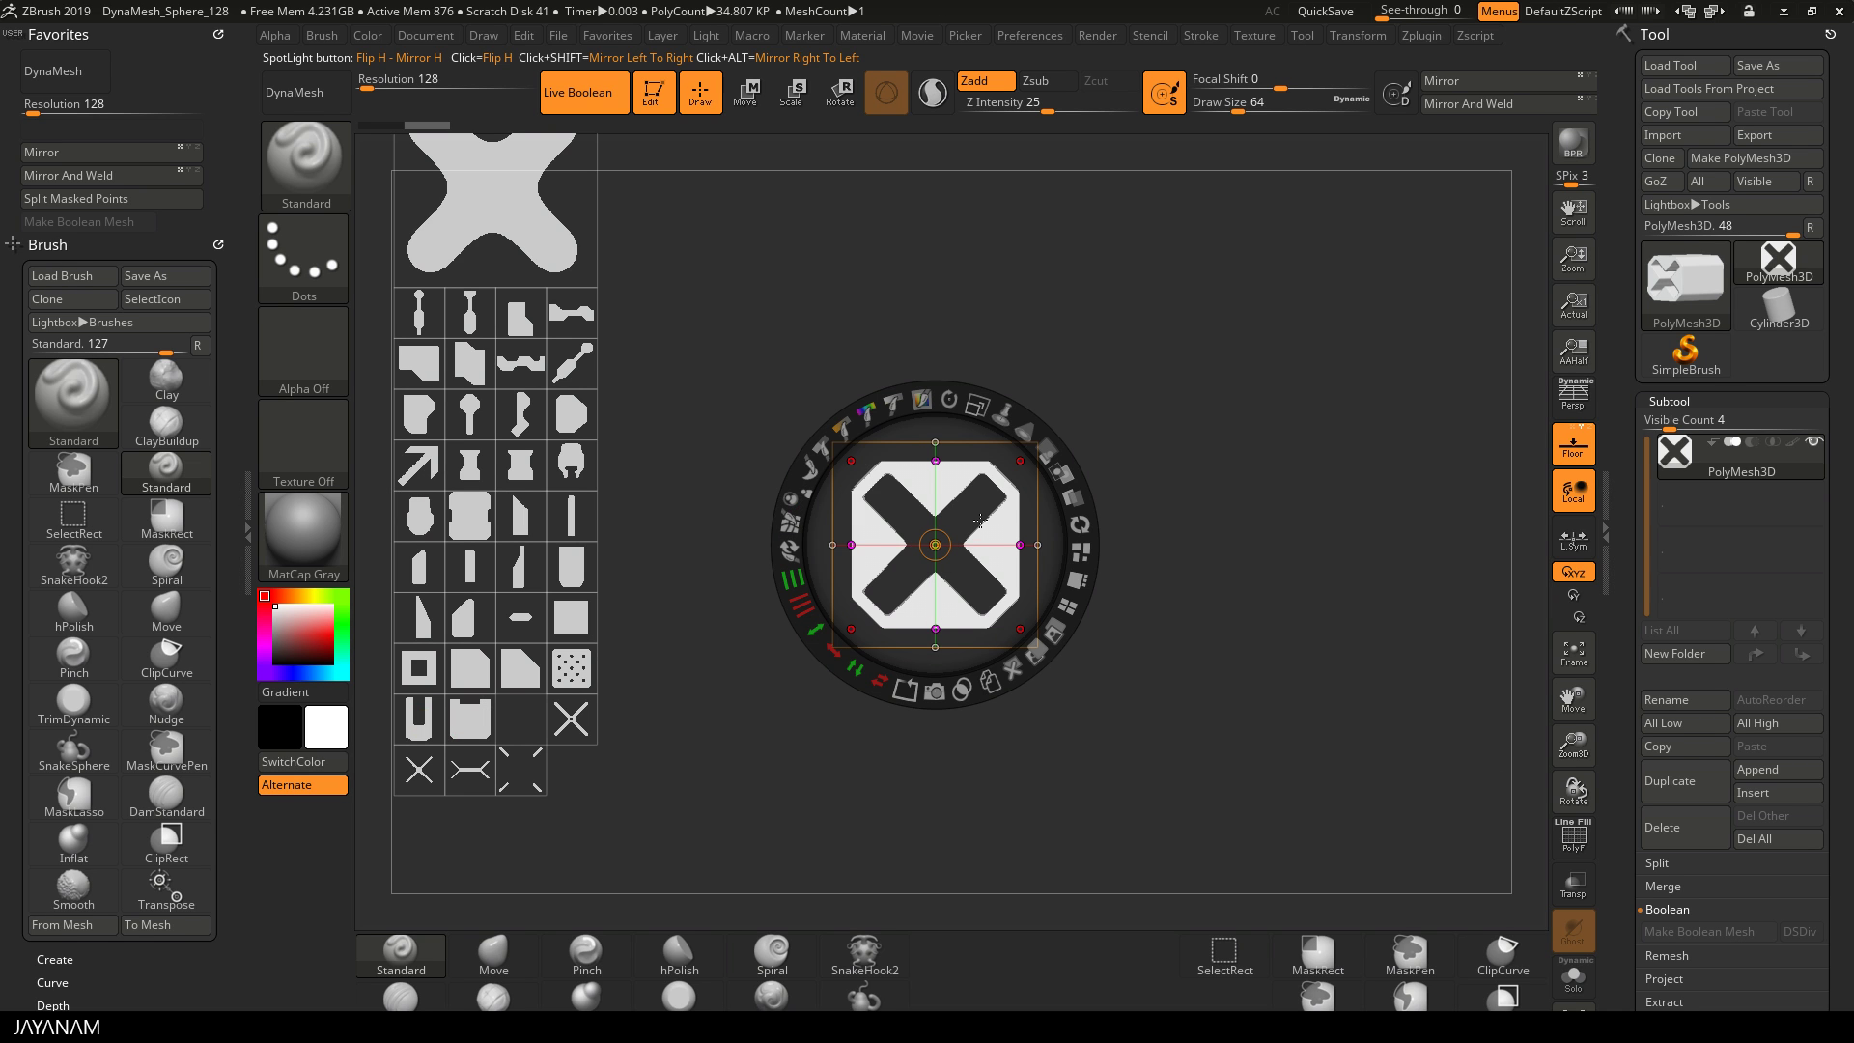
left_click(970, 407)
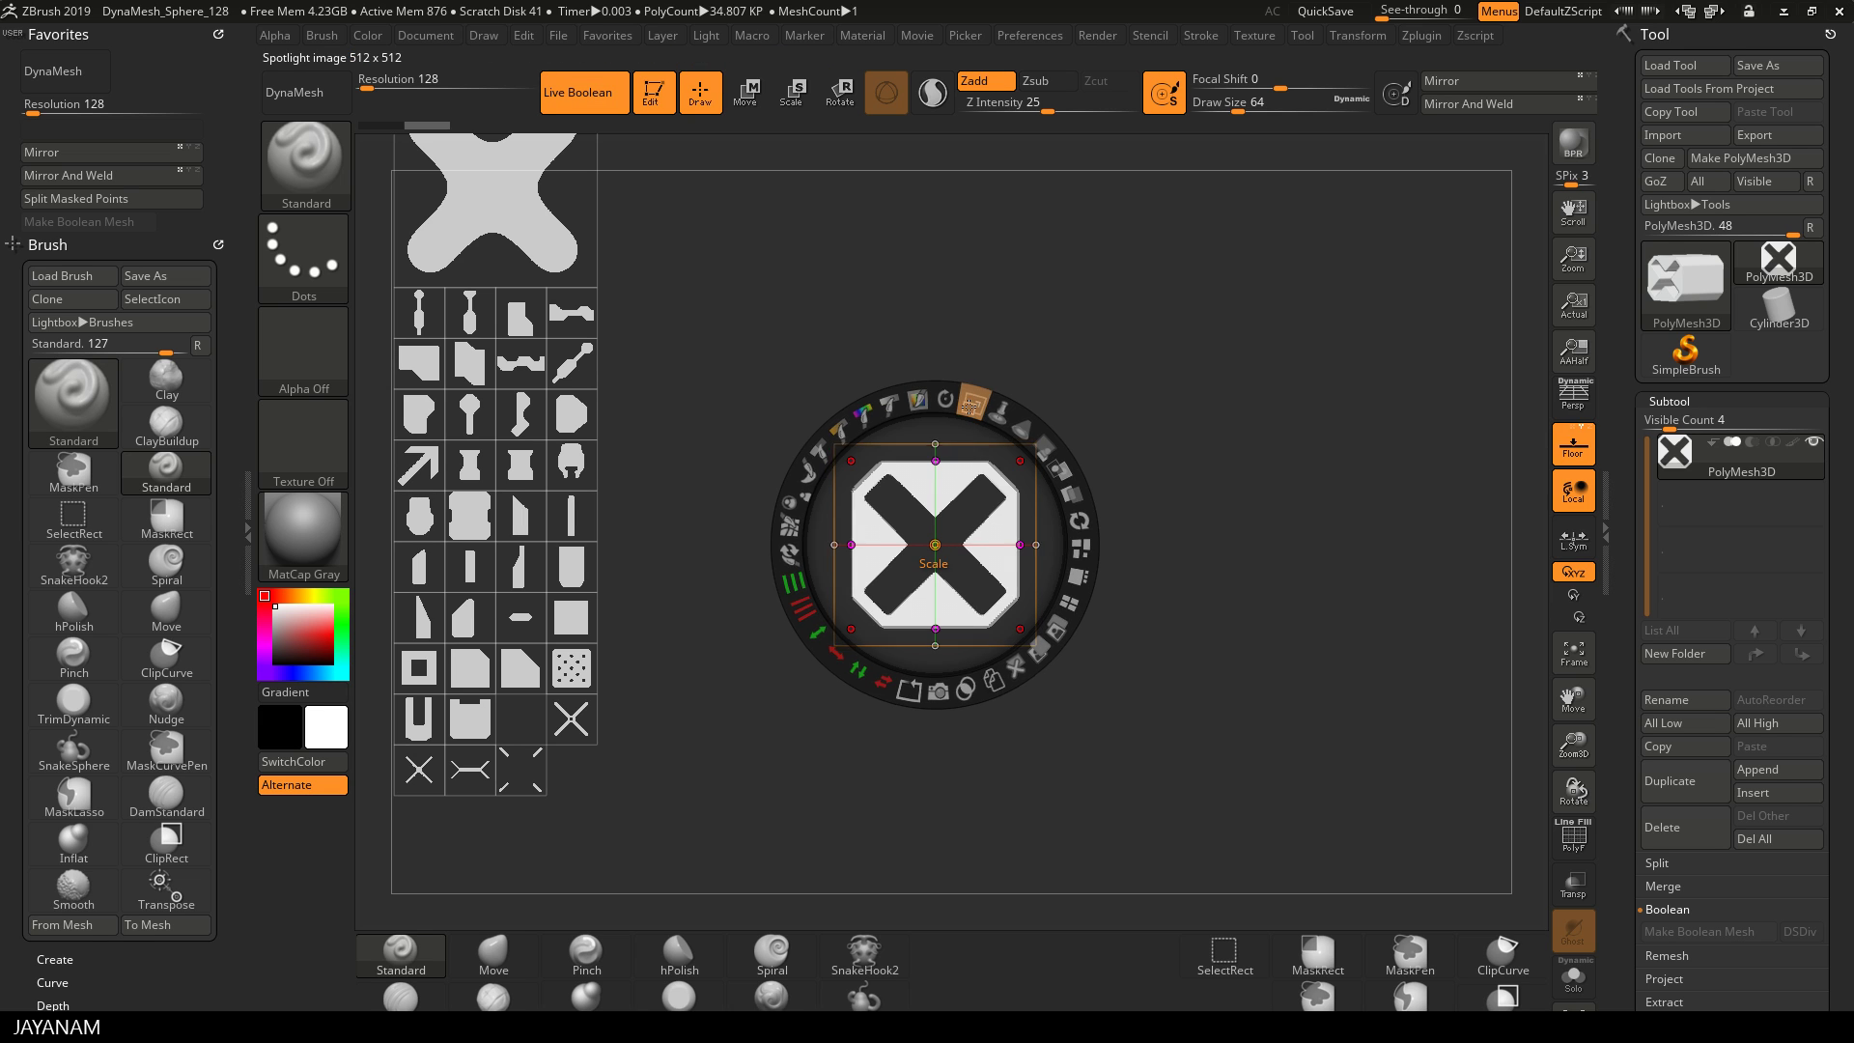
left_click_drag(970, 407, 823, 440)
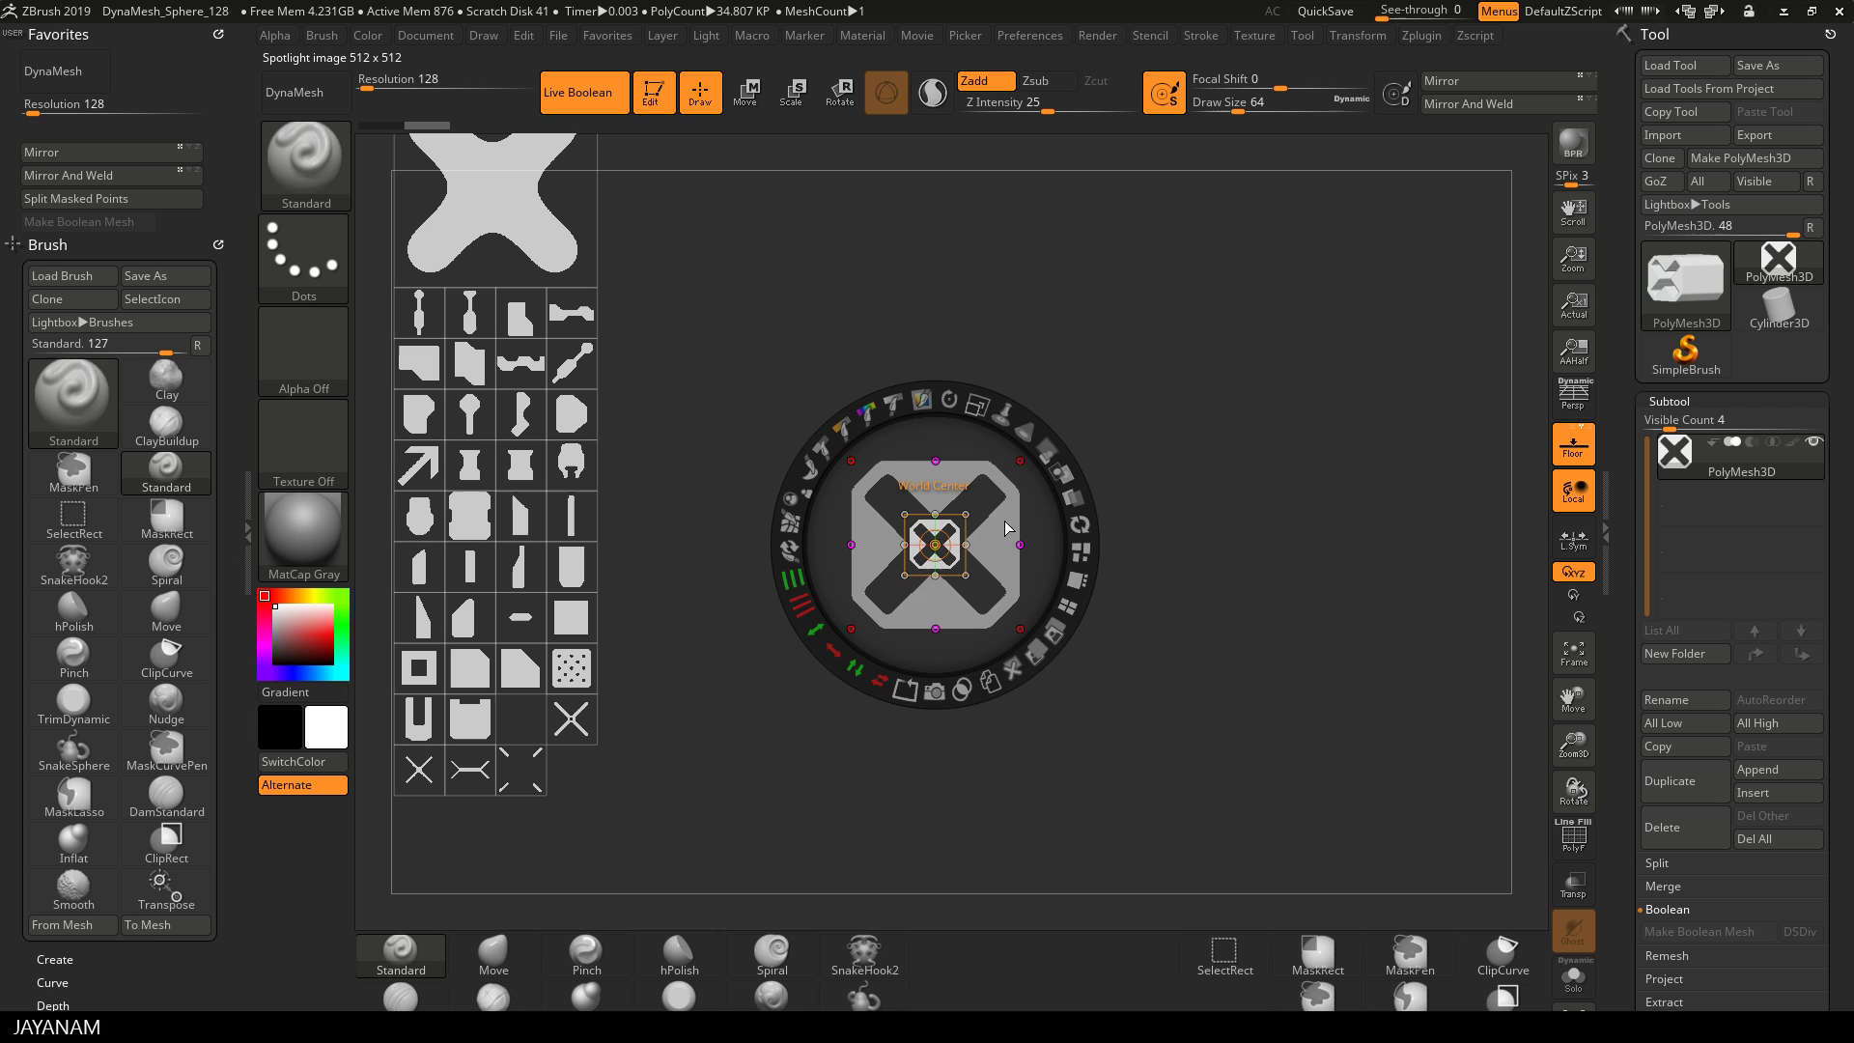
left_click_drag(1000, 518, 622, 679)
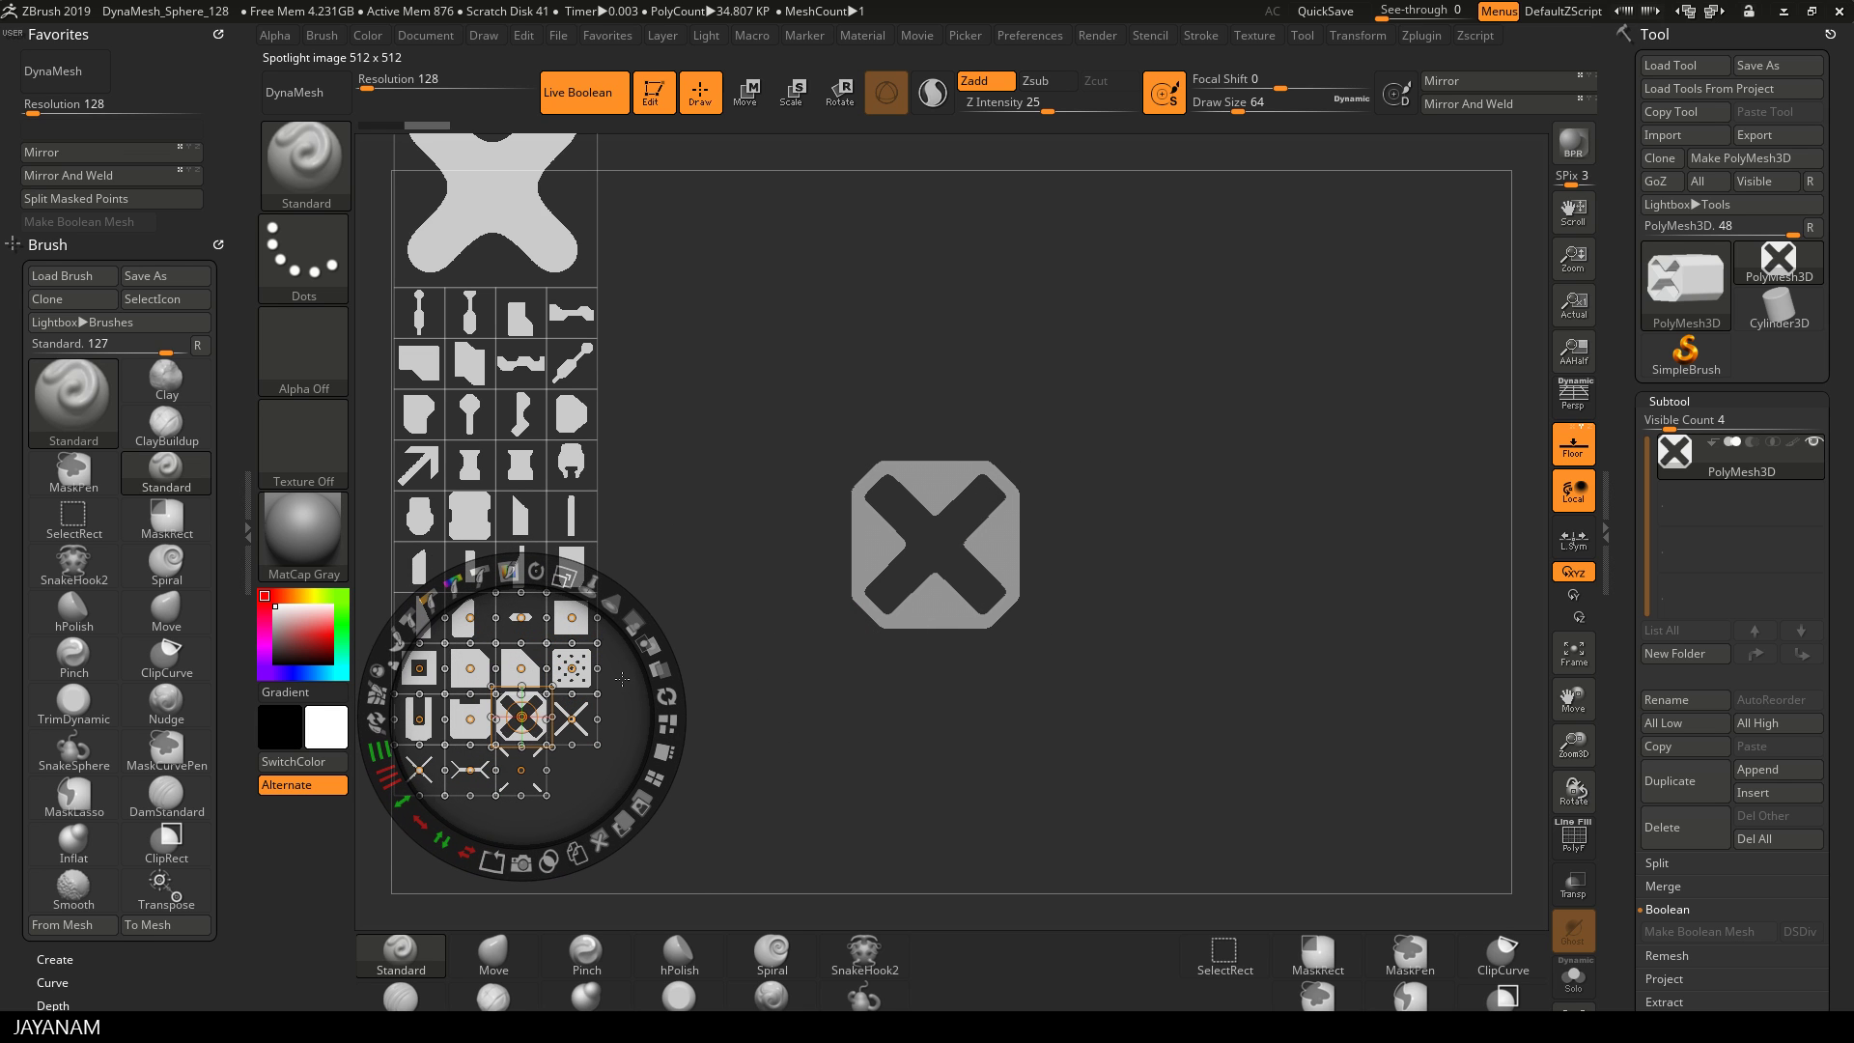
left_click(823, 703)
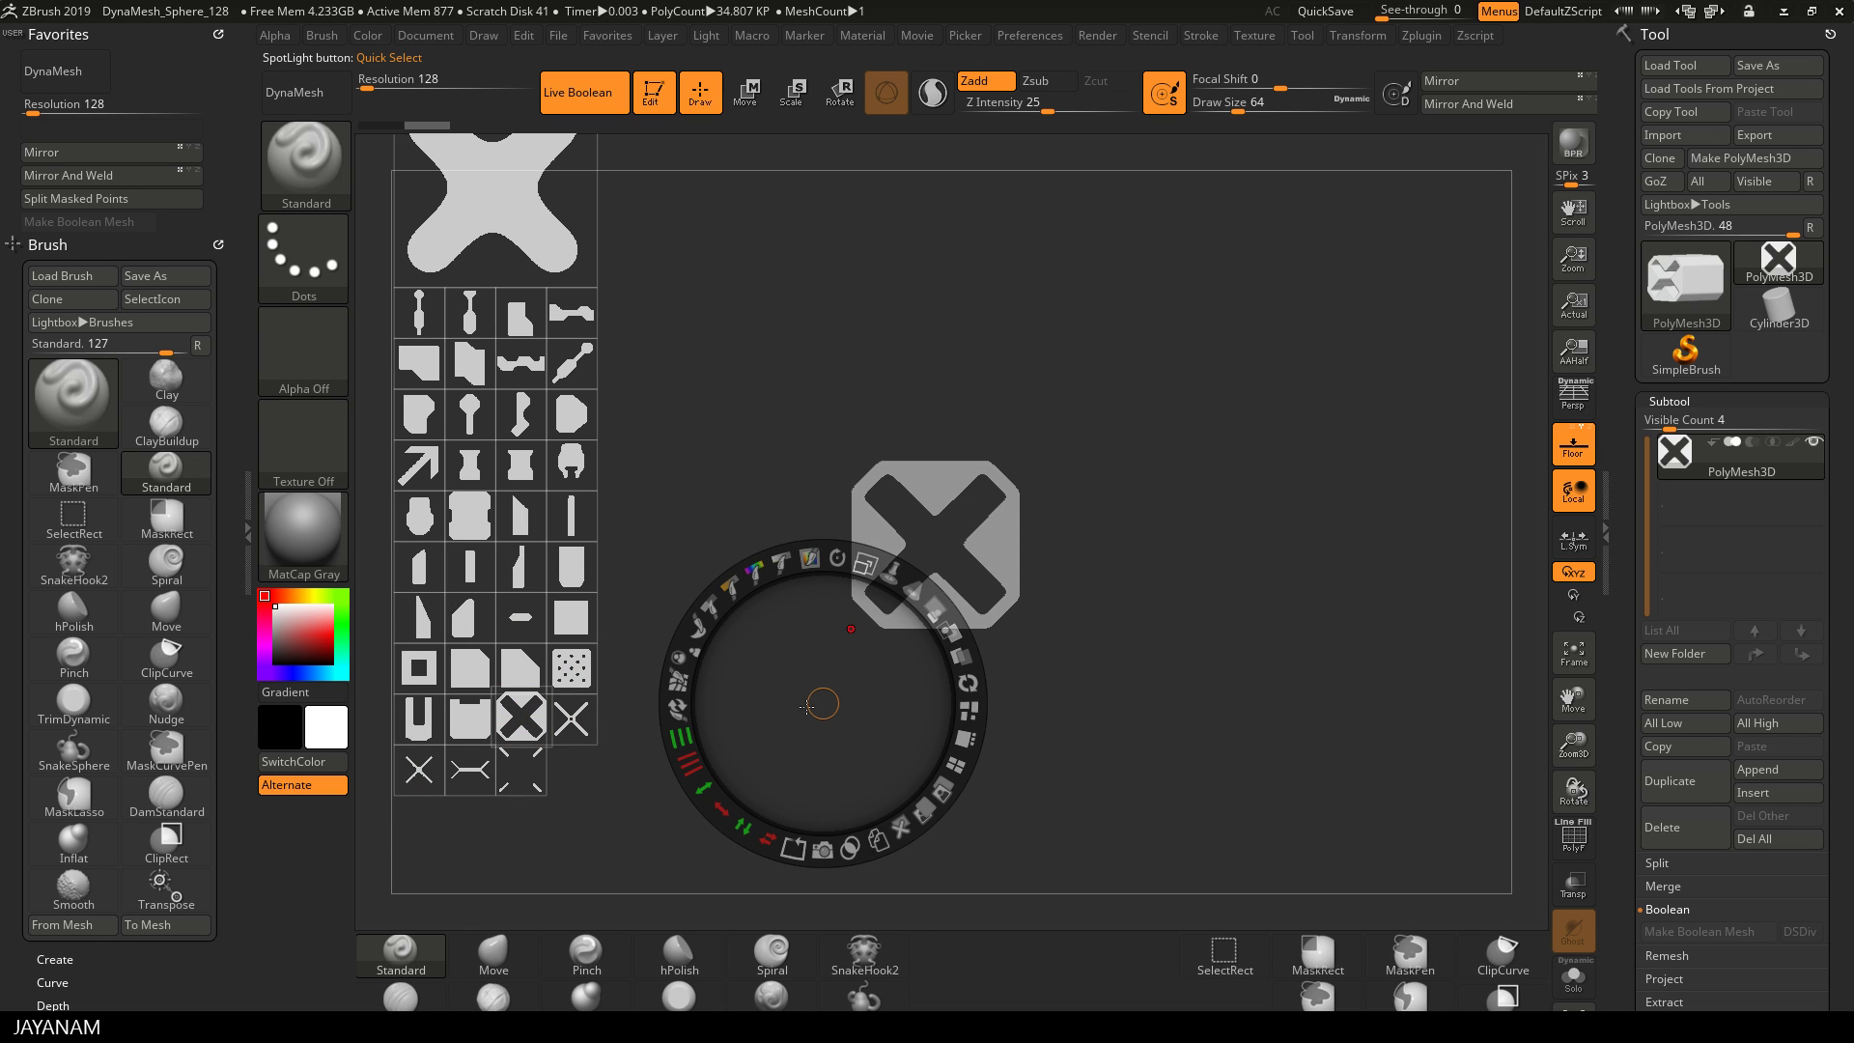
Step: Duplicate the U-shaped Spotlight image, move the copy to the centre of the X-cutout mesh and enlarge it
left_click(422, 722)
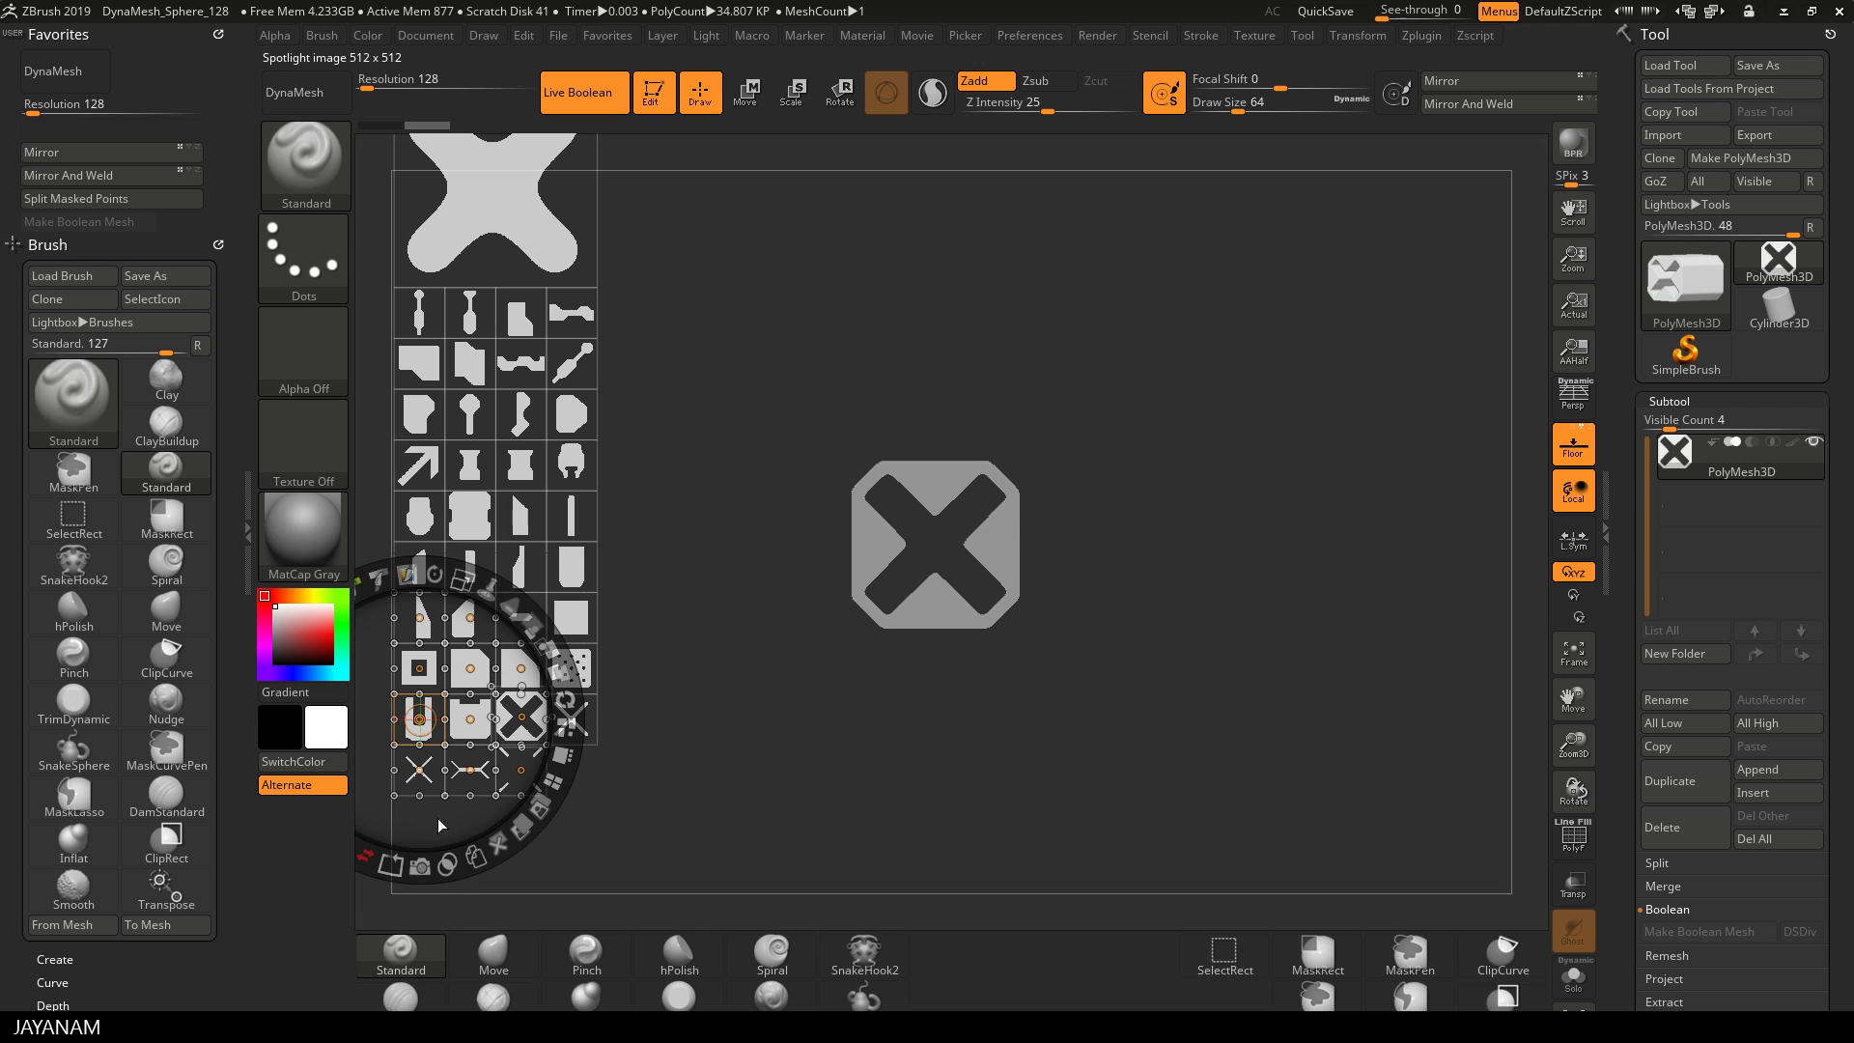
left_click(477, 857)
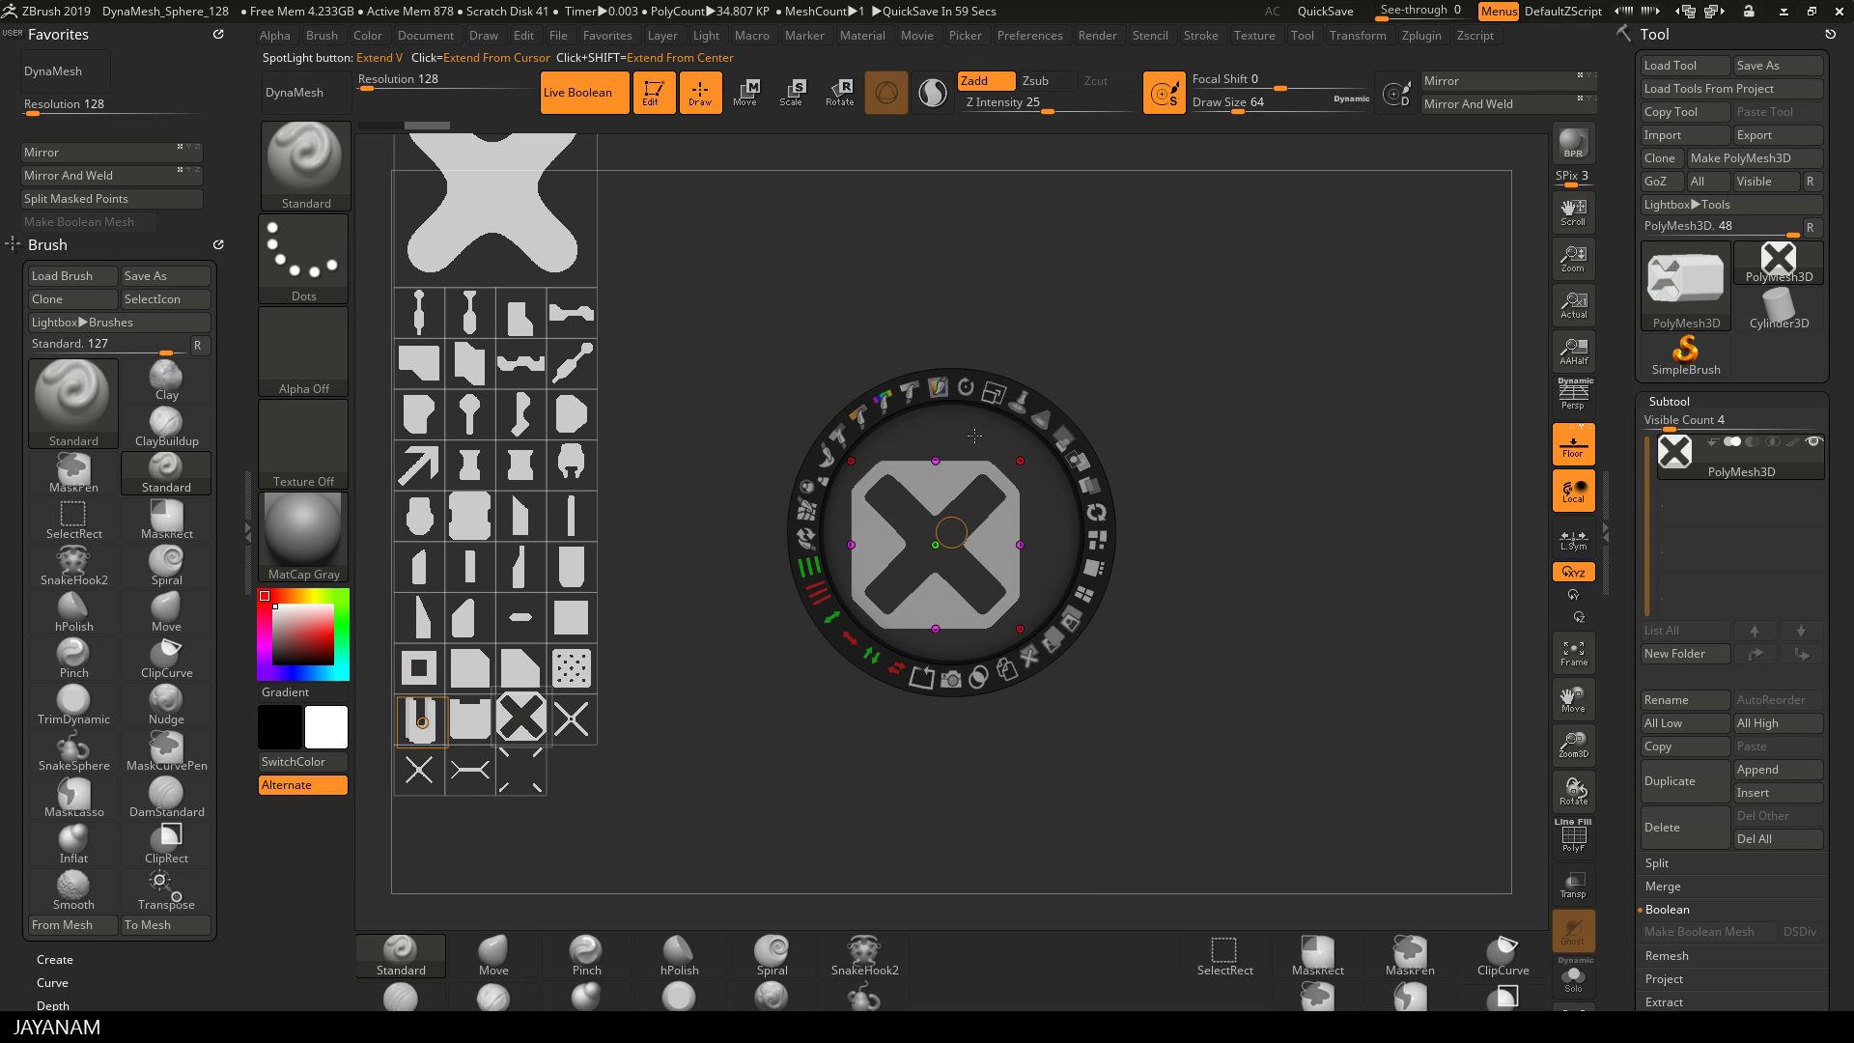
left_click_drag(974, 435, 1237, 411)
left_click_drag(1209, 513, 734, 658)
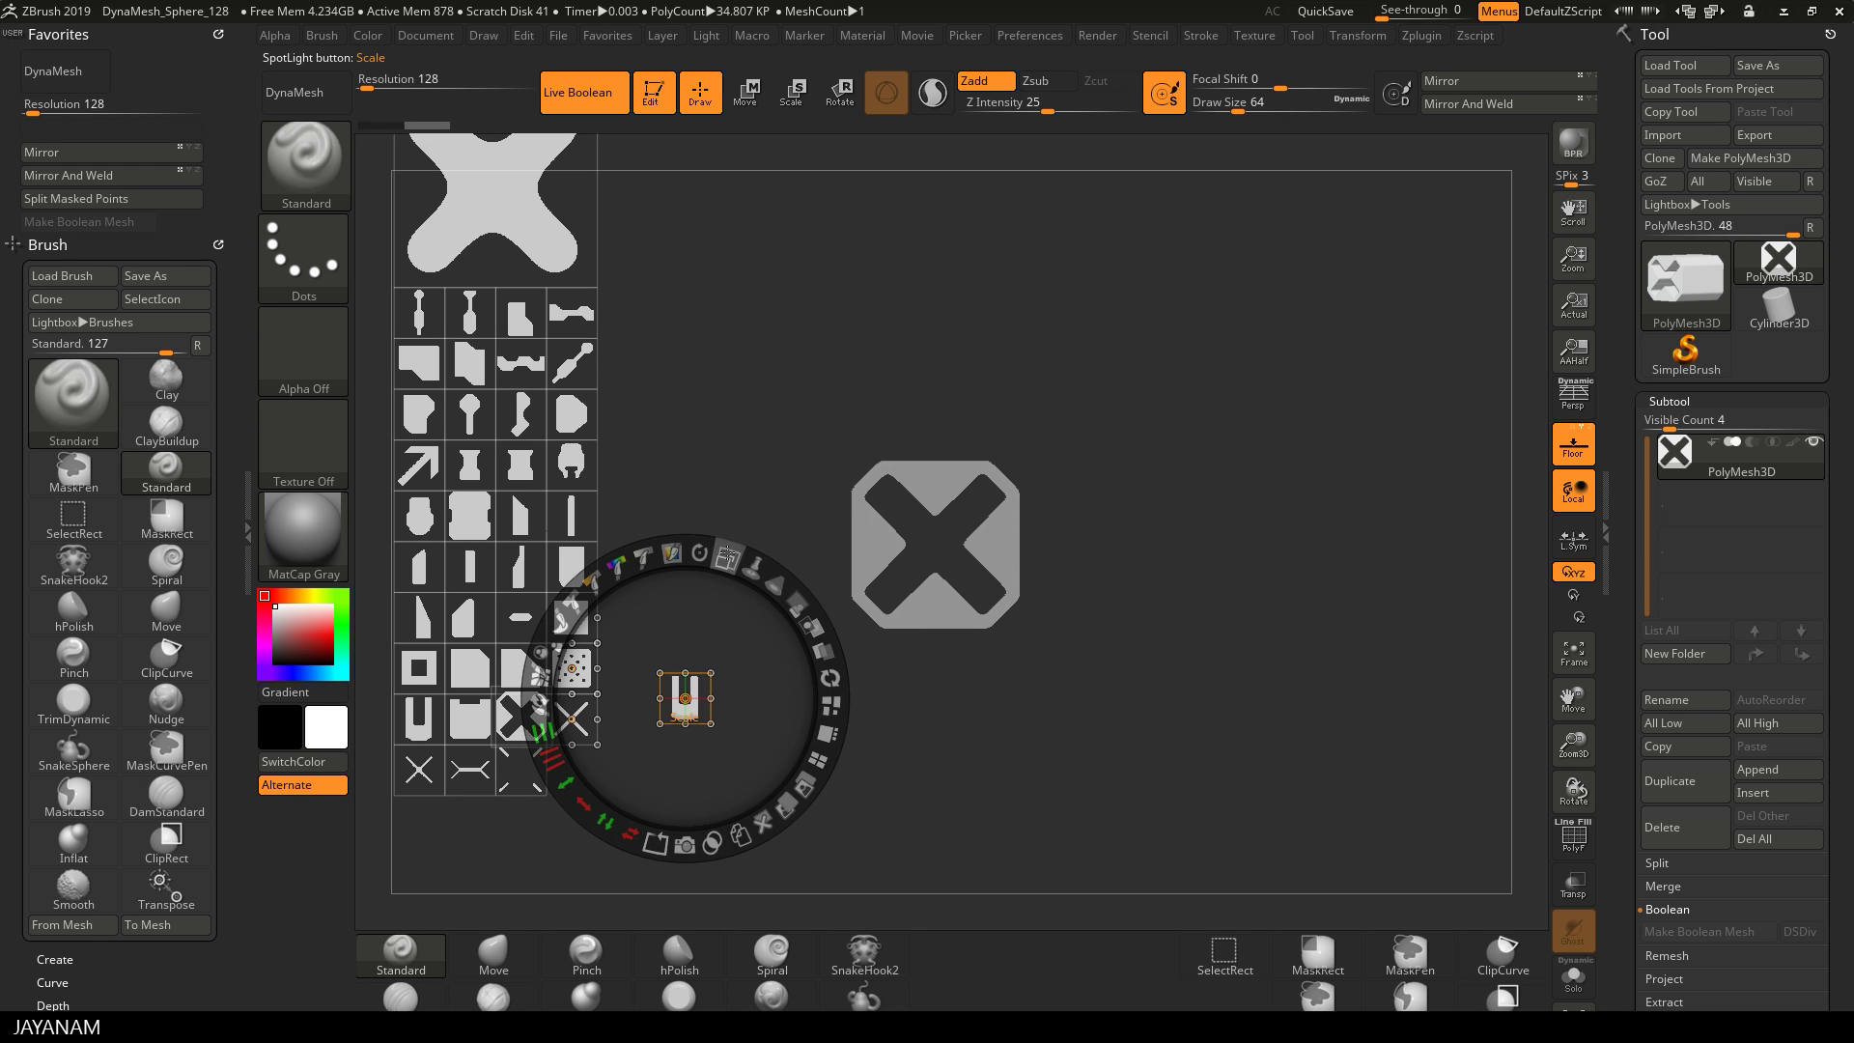
left_click_drag(727, 554, 1012, 550)
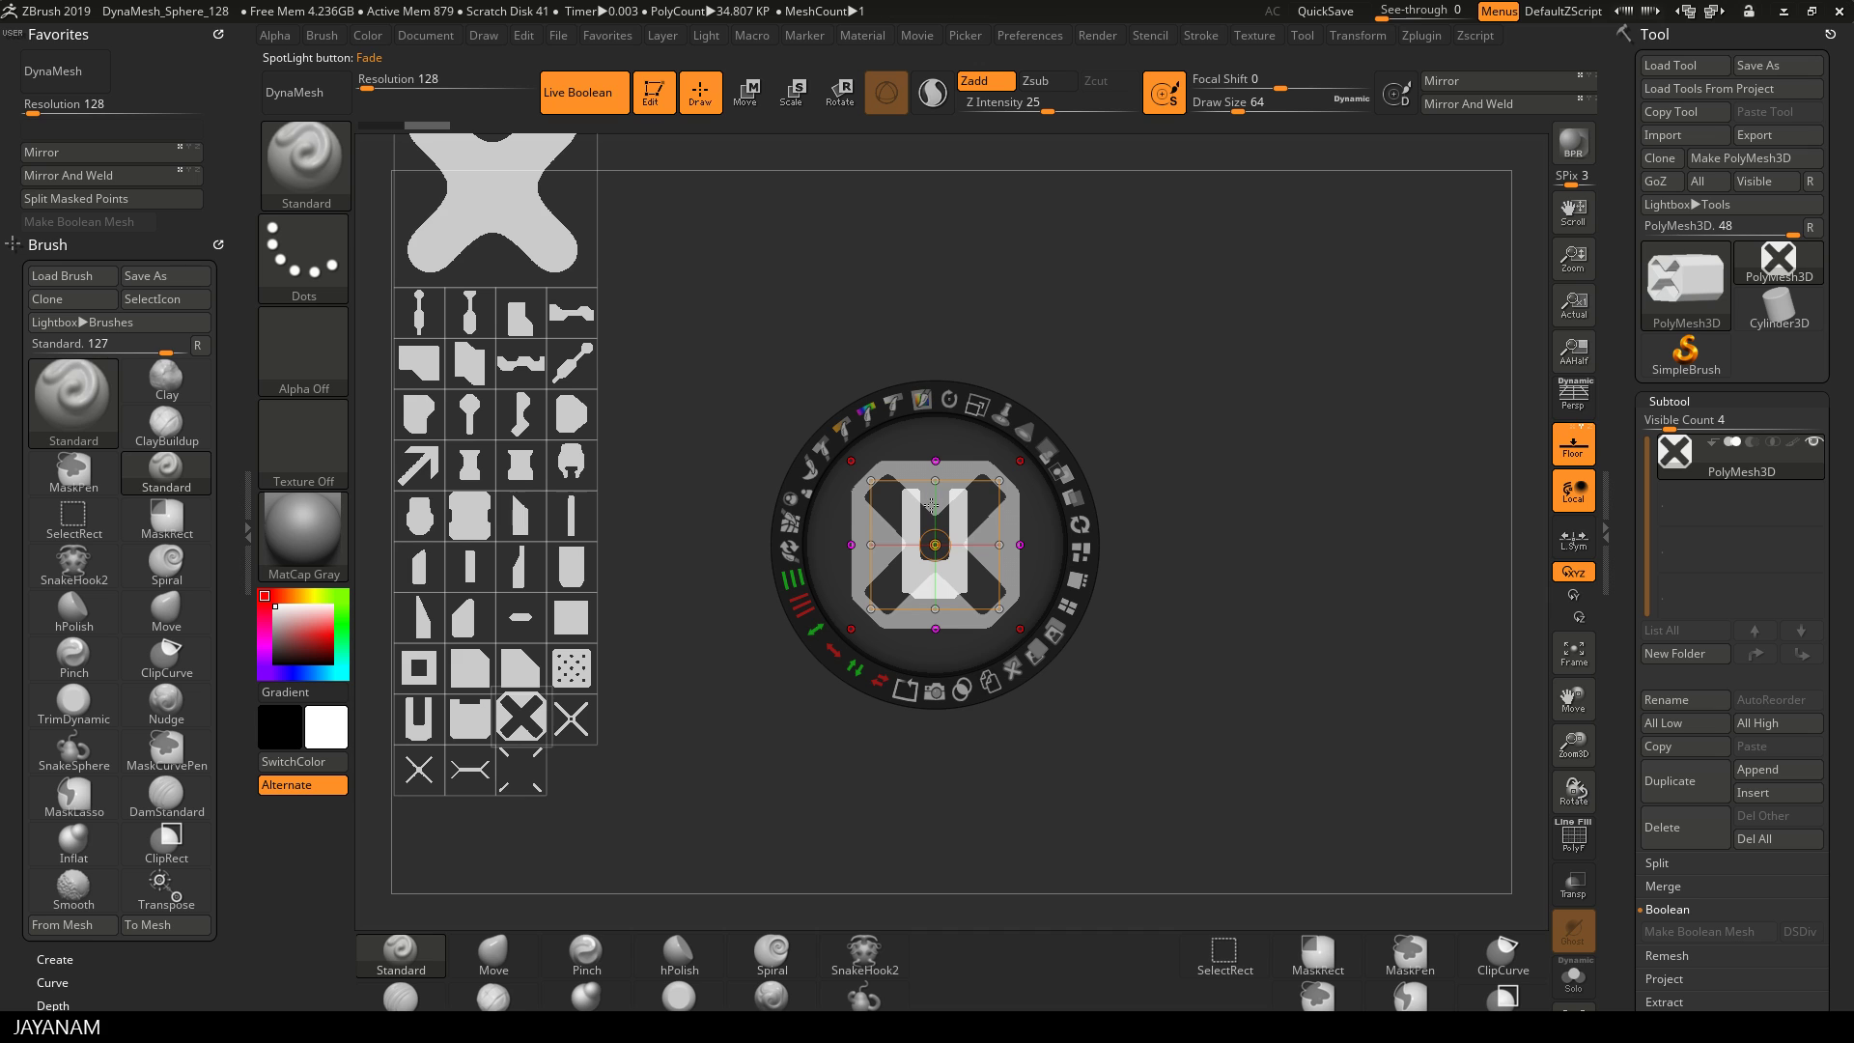
Step: Shift and stretch the U shape over the mesh's upper part, and snapshot it as a subtractive subtool with Snapshot3D
mouse_move(934, 510)
left_mouse_down()
mouse_move(935, 460)
mouse_move(932, 480)
left_mouse_up()
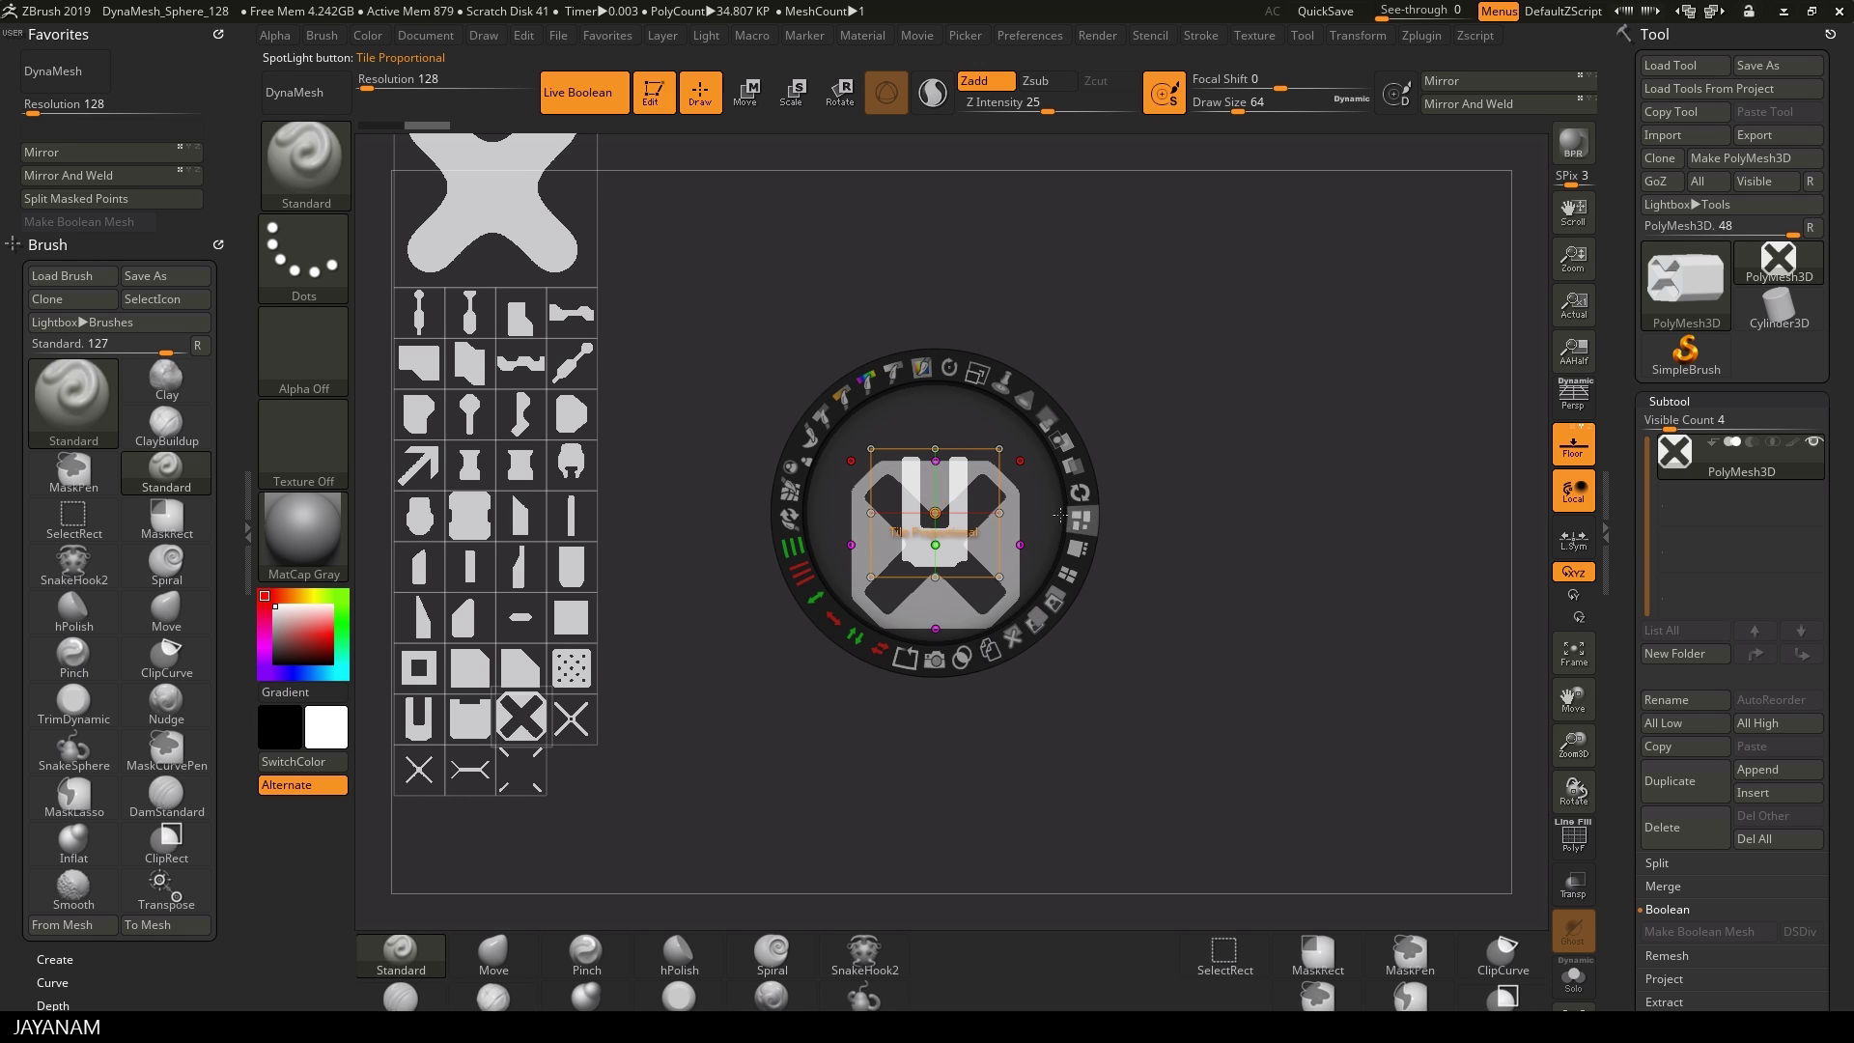
left_click_drag(834, 625, 794, 537)
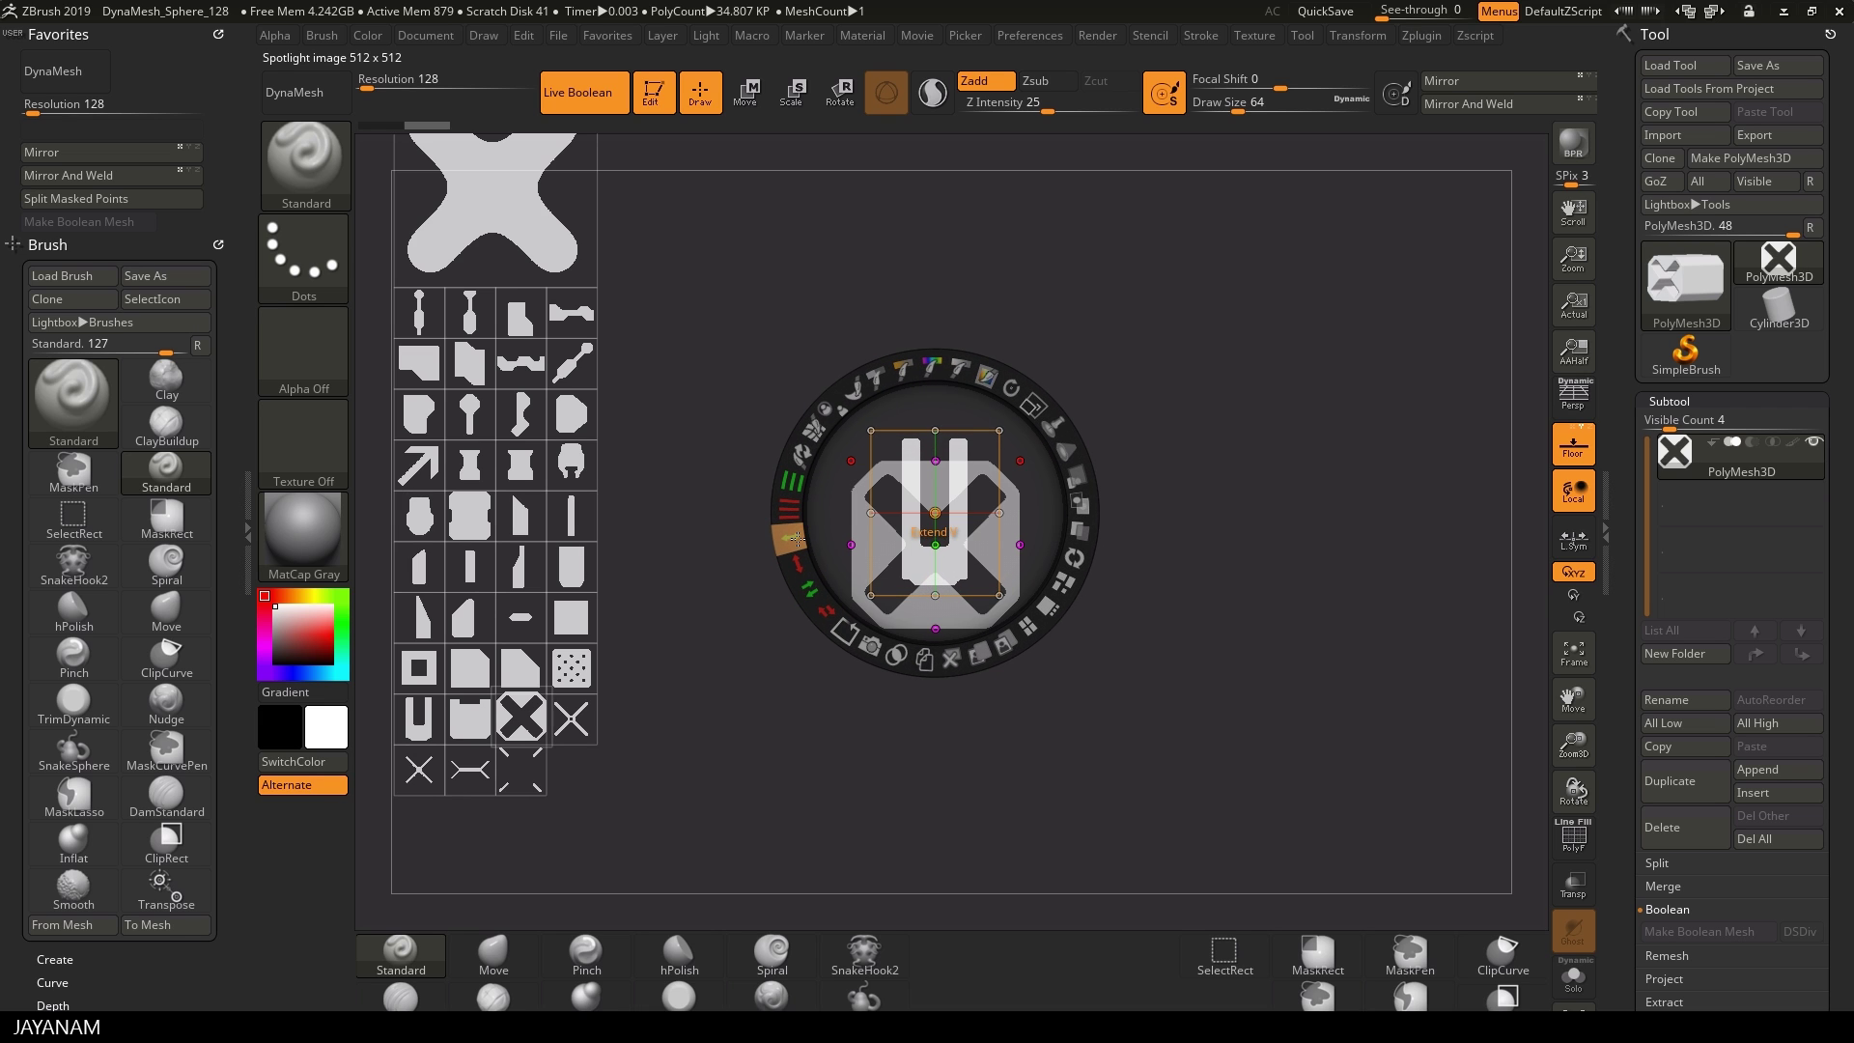
left_click_drag(834, 620, 814, 600)
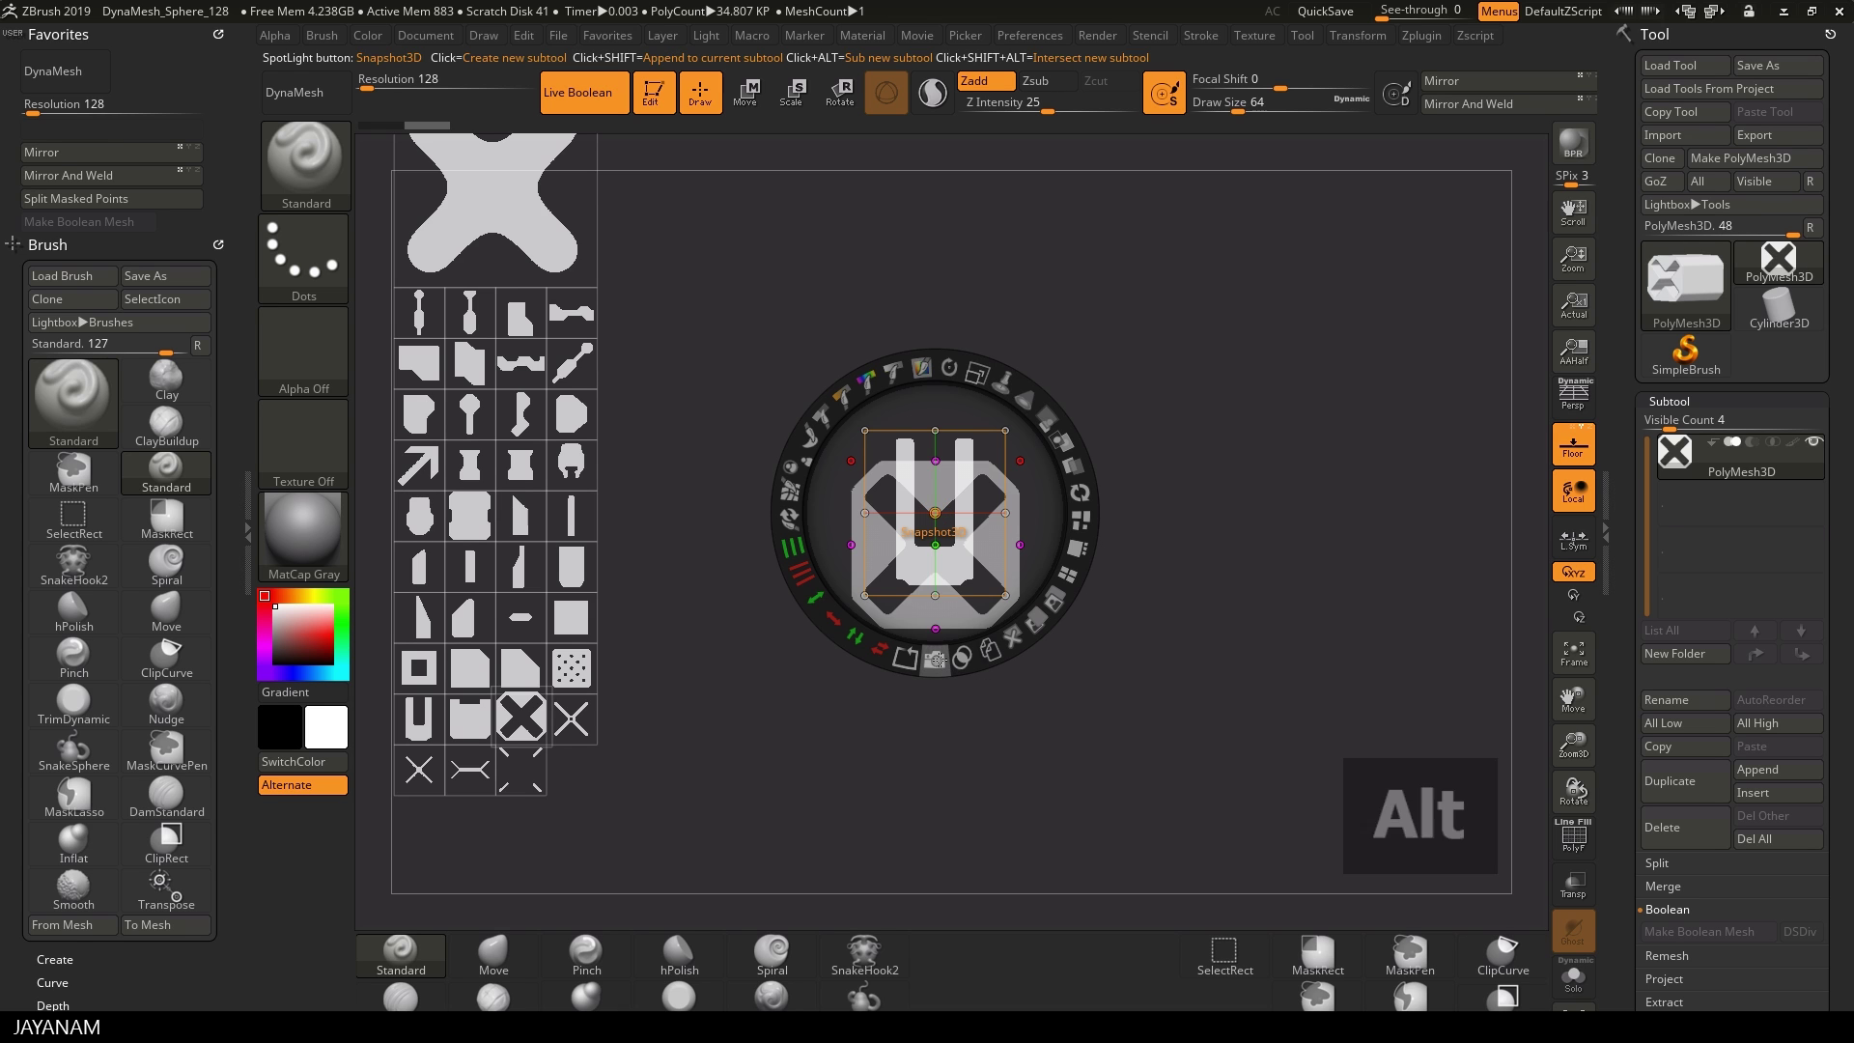
left_click(936, 663, "alt")
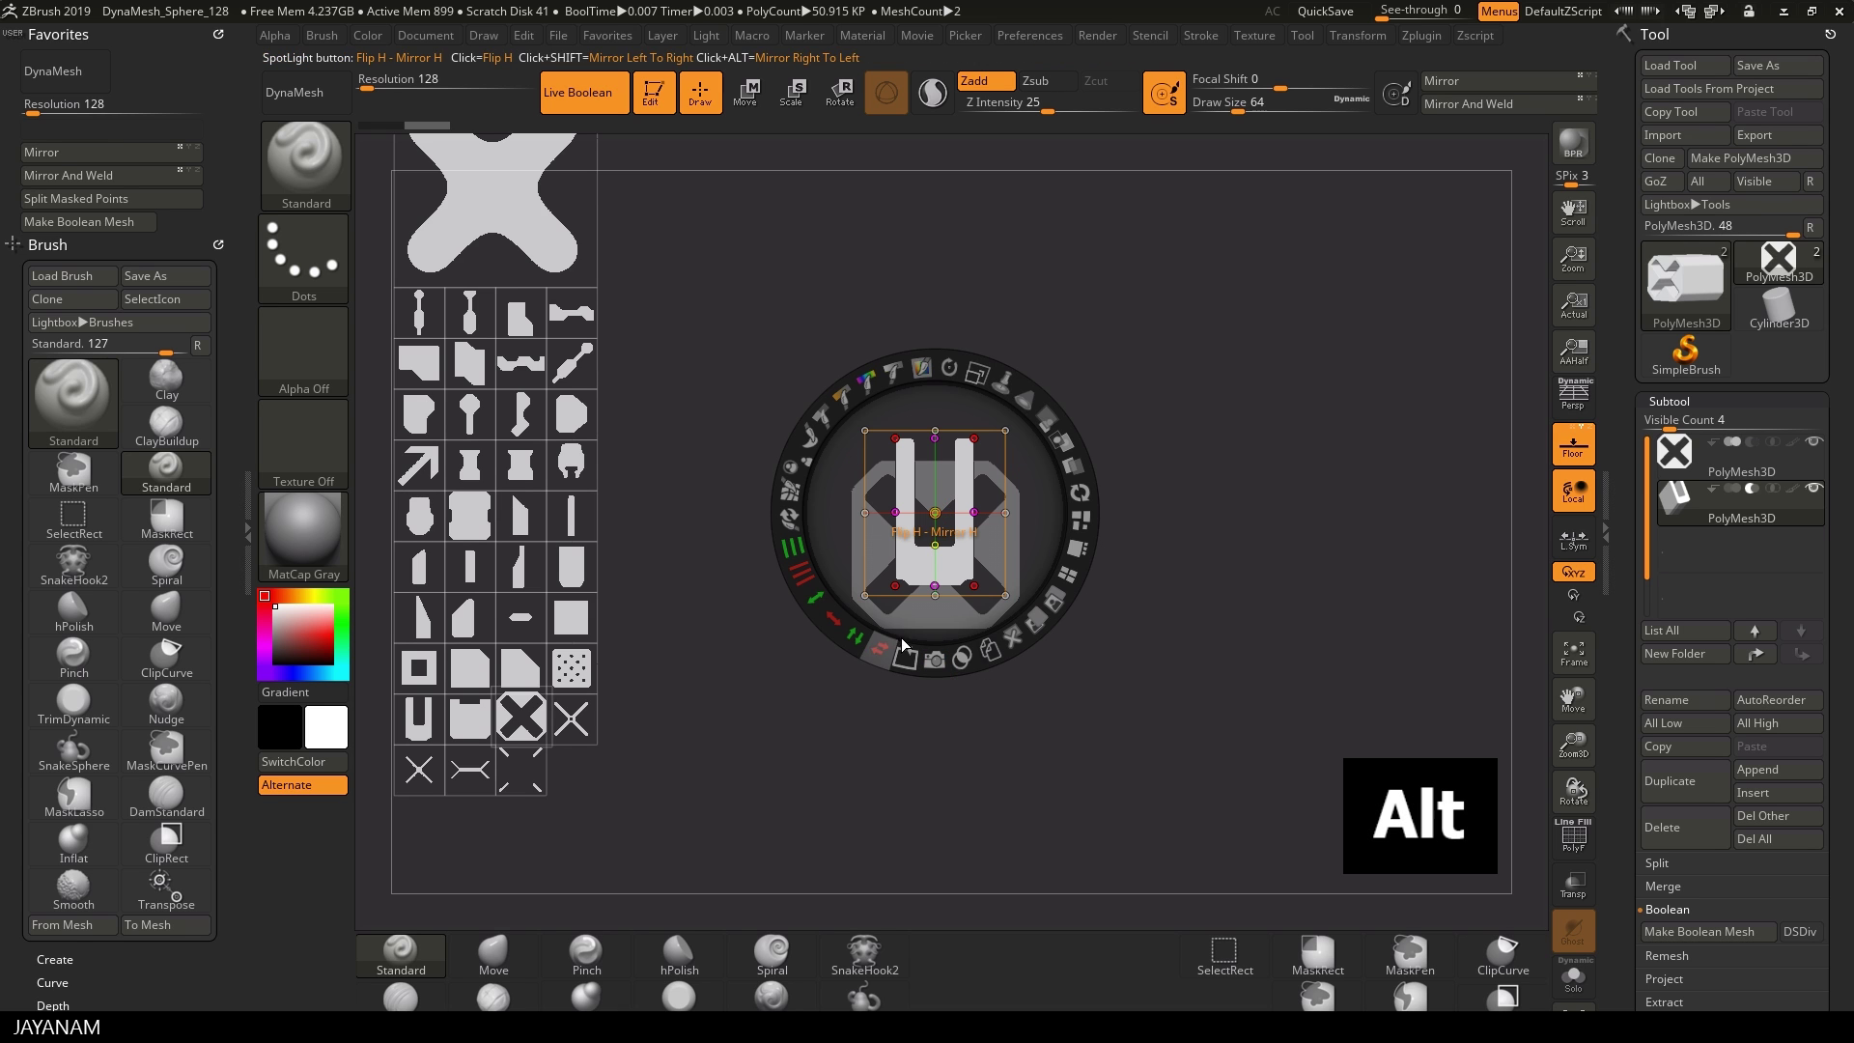
mouse_move(1681, 502)
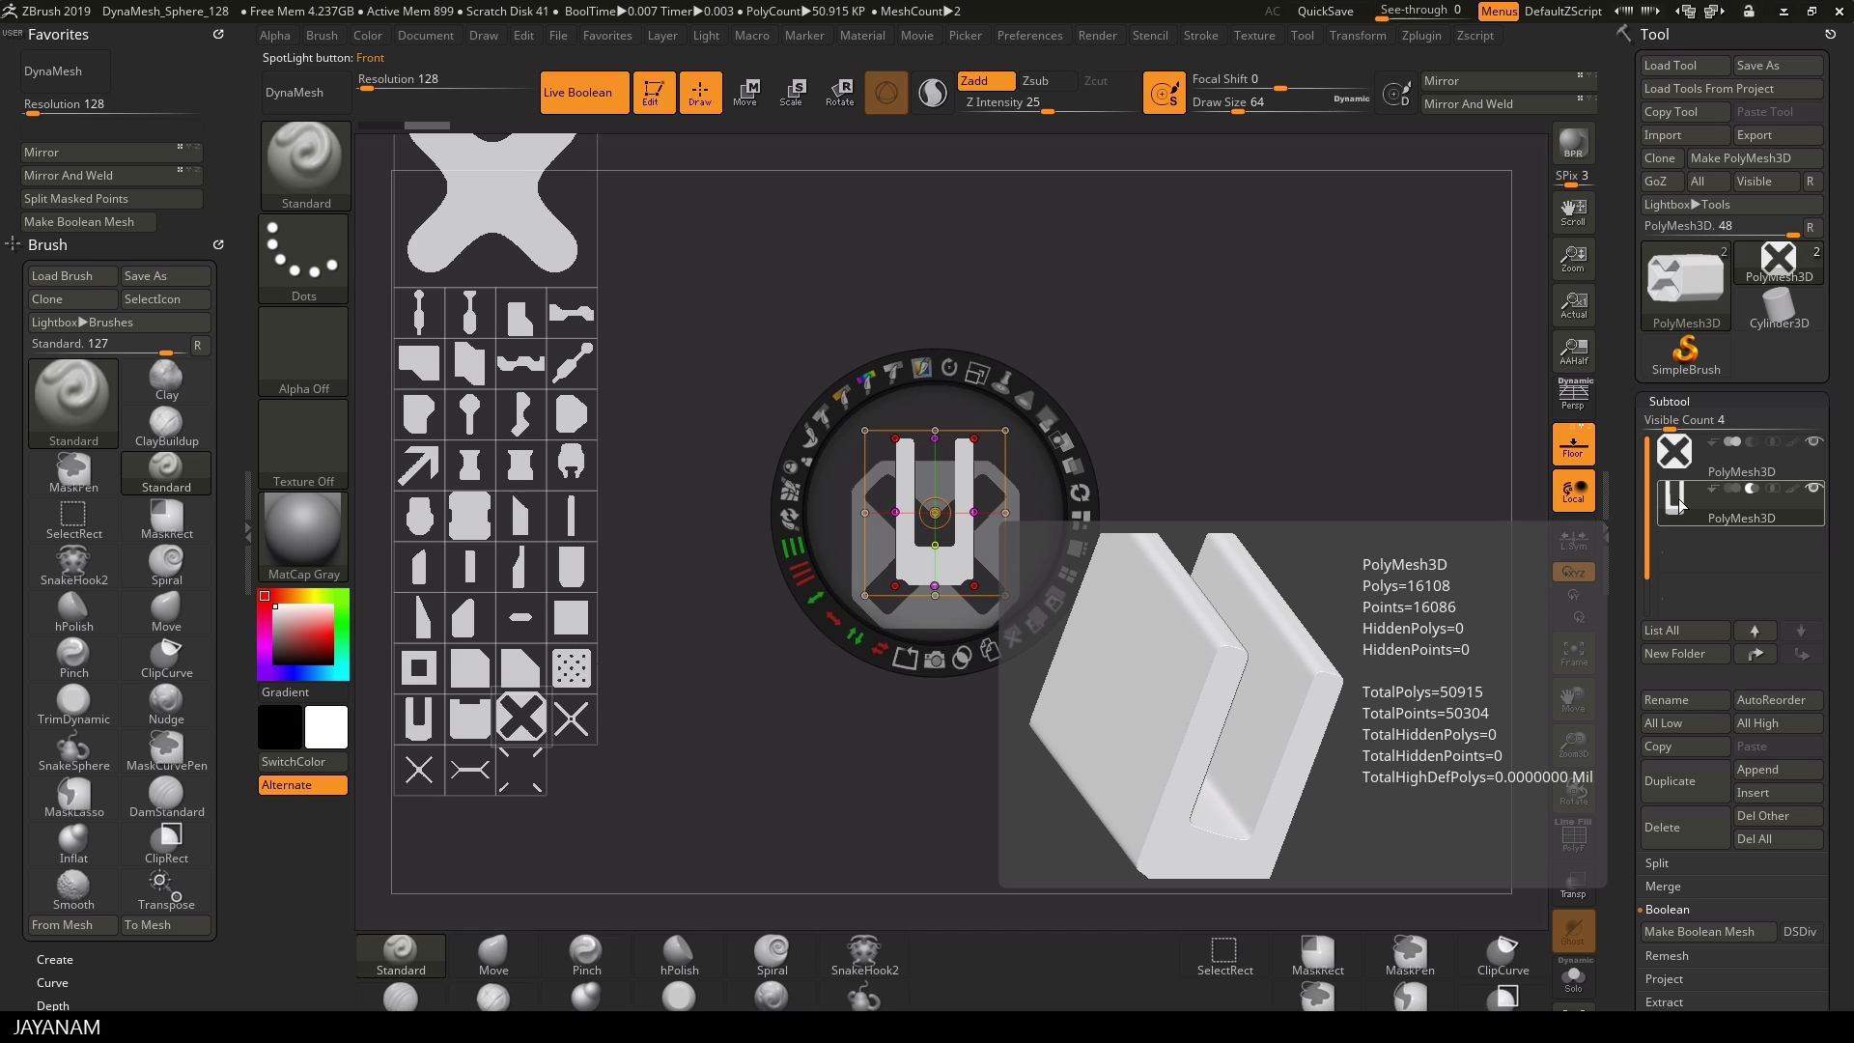
Step: Mark the X-cutout subtool as the Start of the boolean group and turn off Live Boolean
left_click(1717, 450)
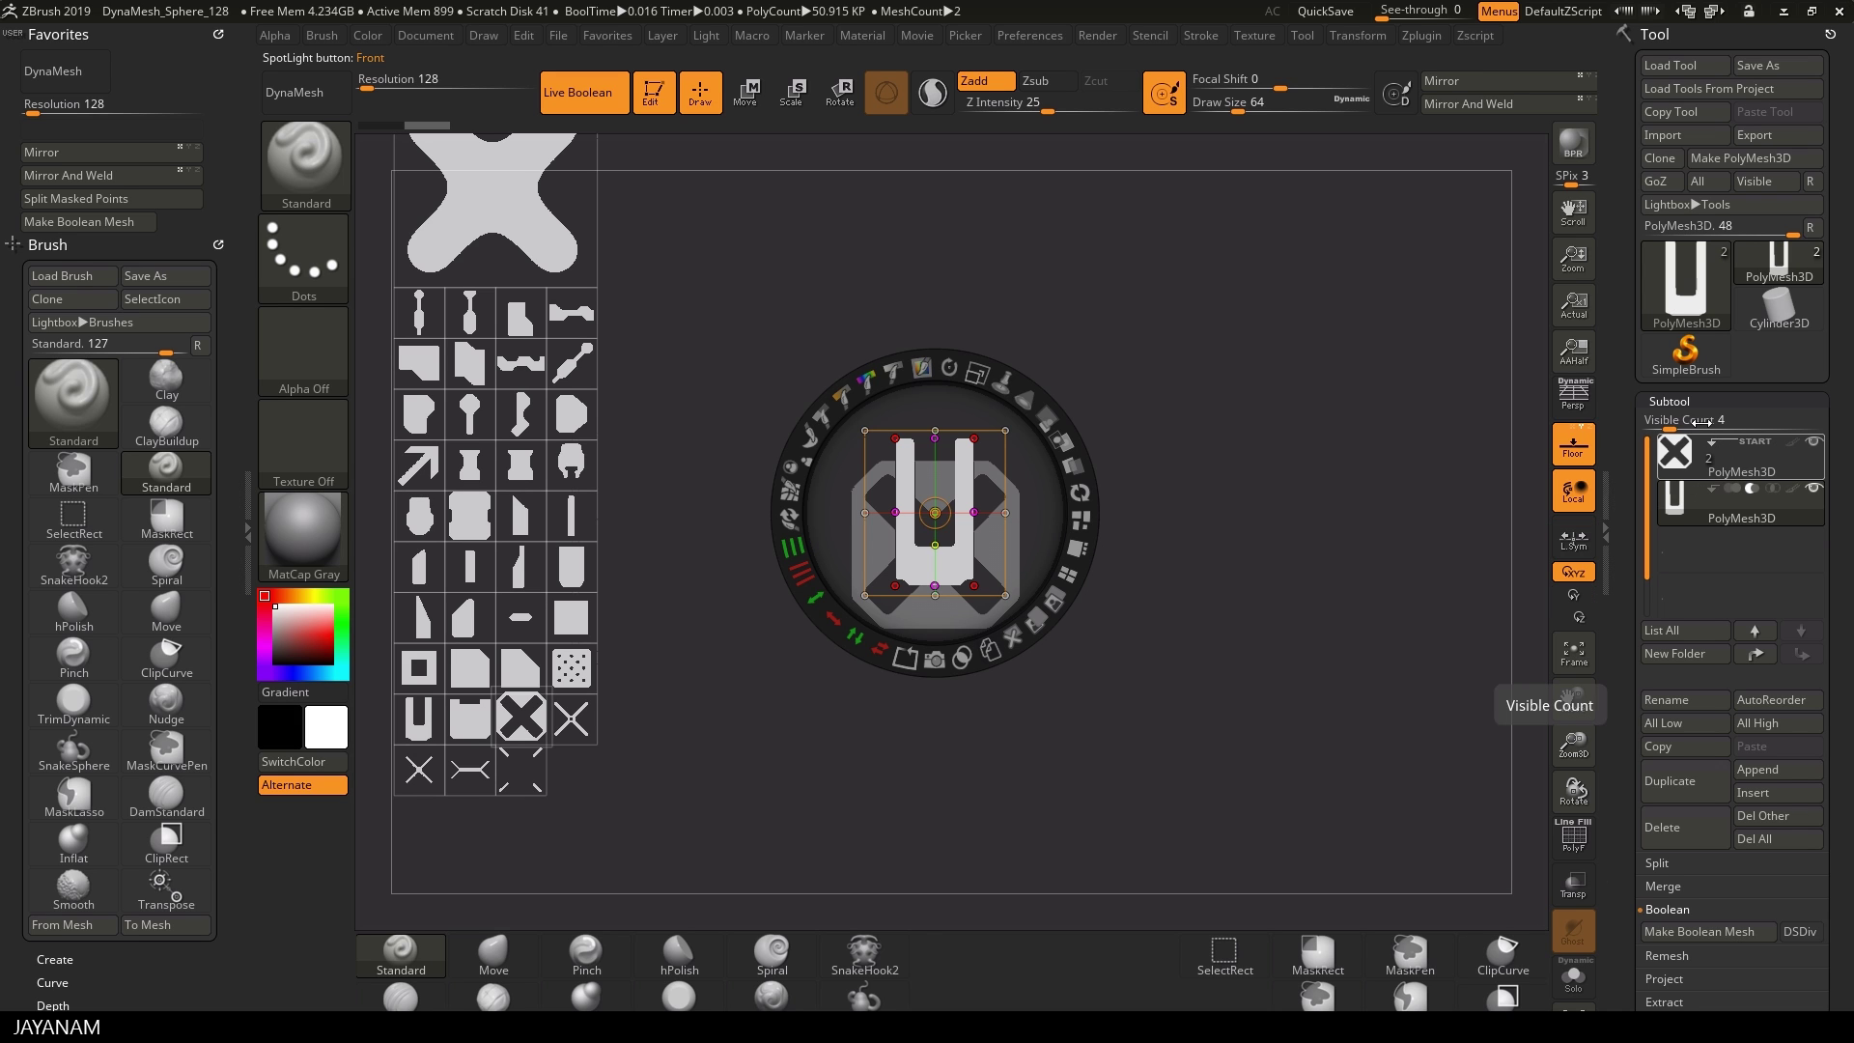
left_click(598, 105)
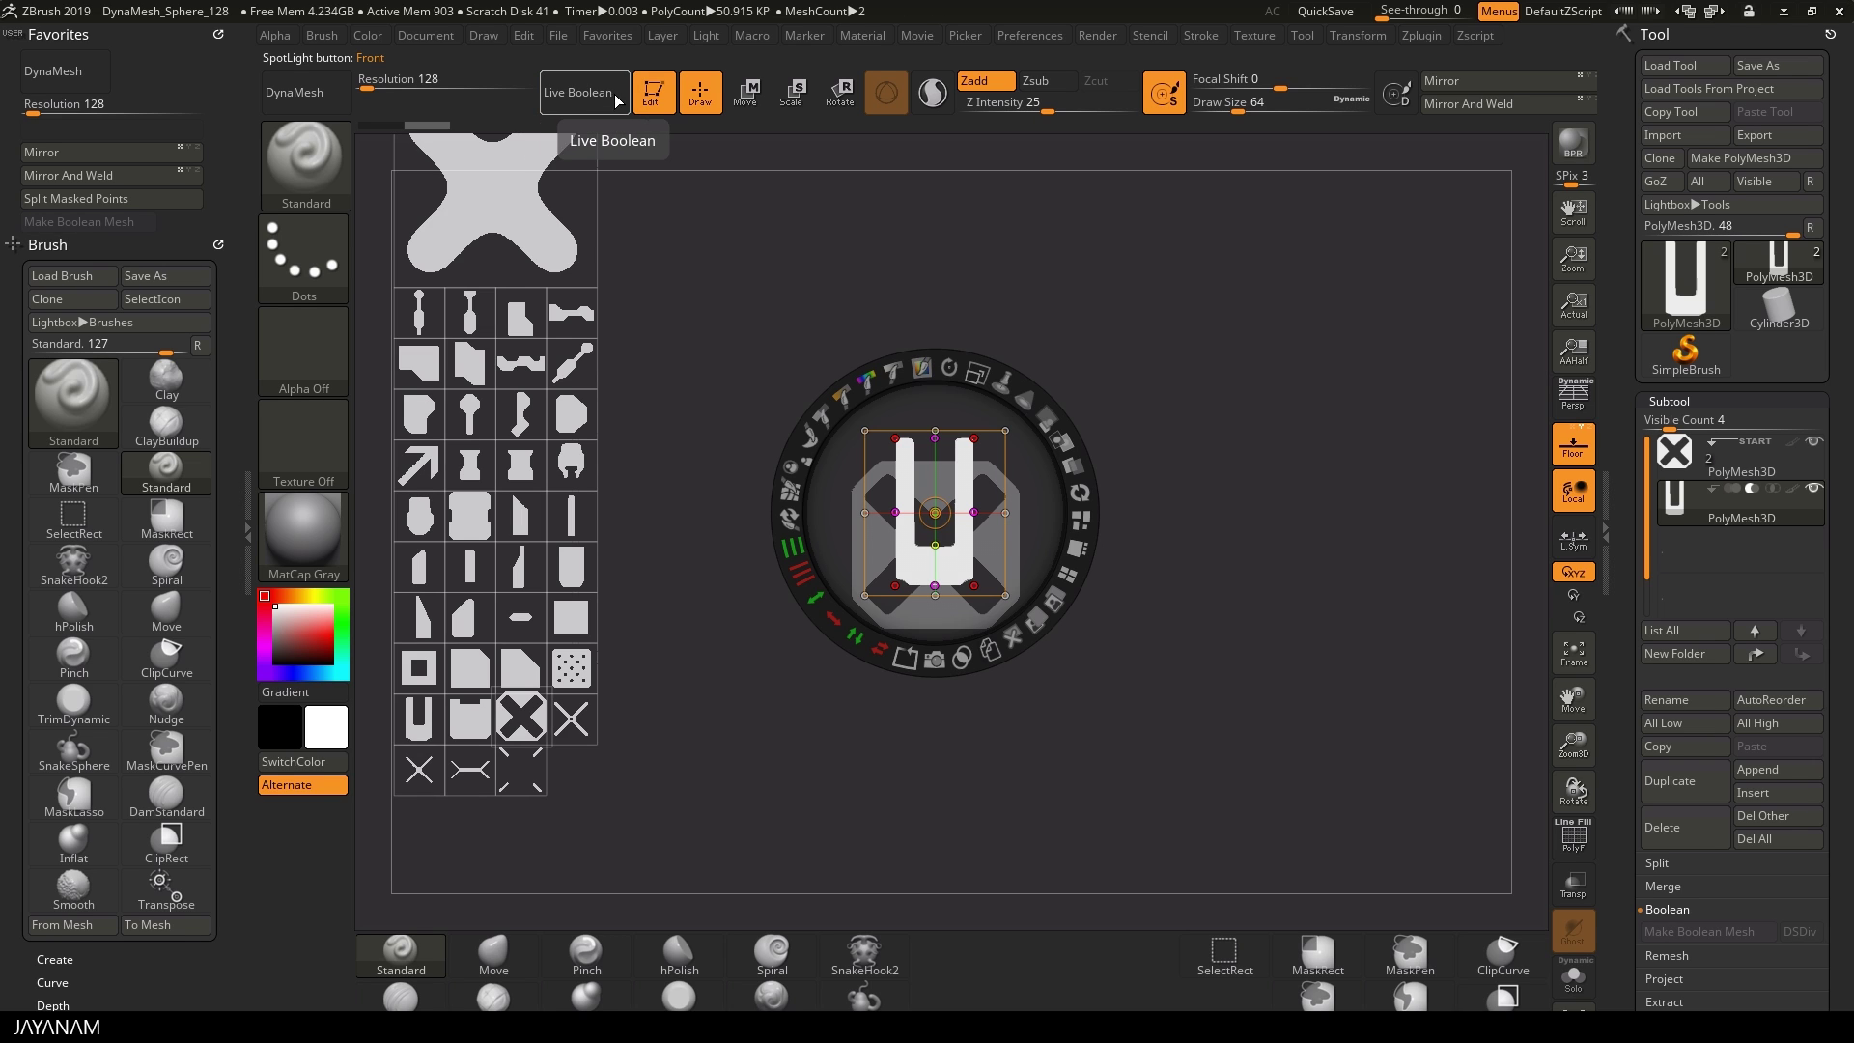
Step: Turn on Live Boolean, hide Spotlight and orbit the mesh to show the U-shaped cut in 3D
left_click(597, 104)
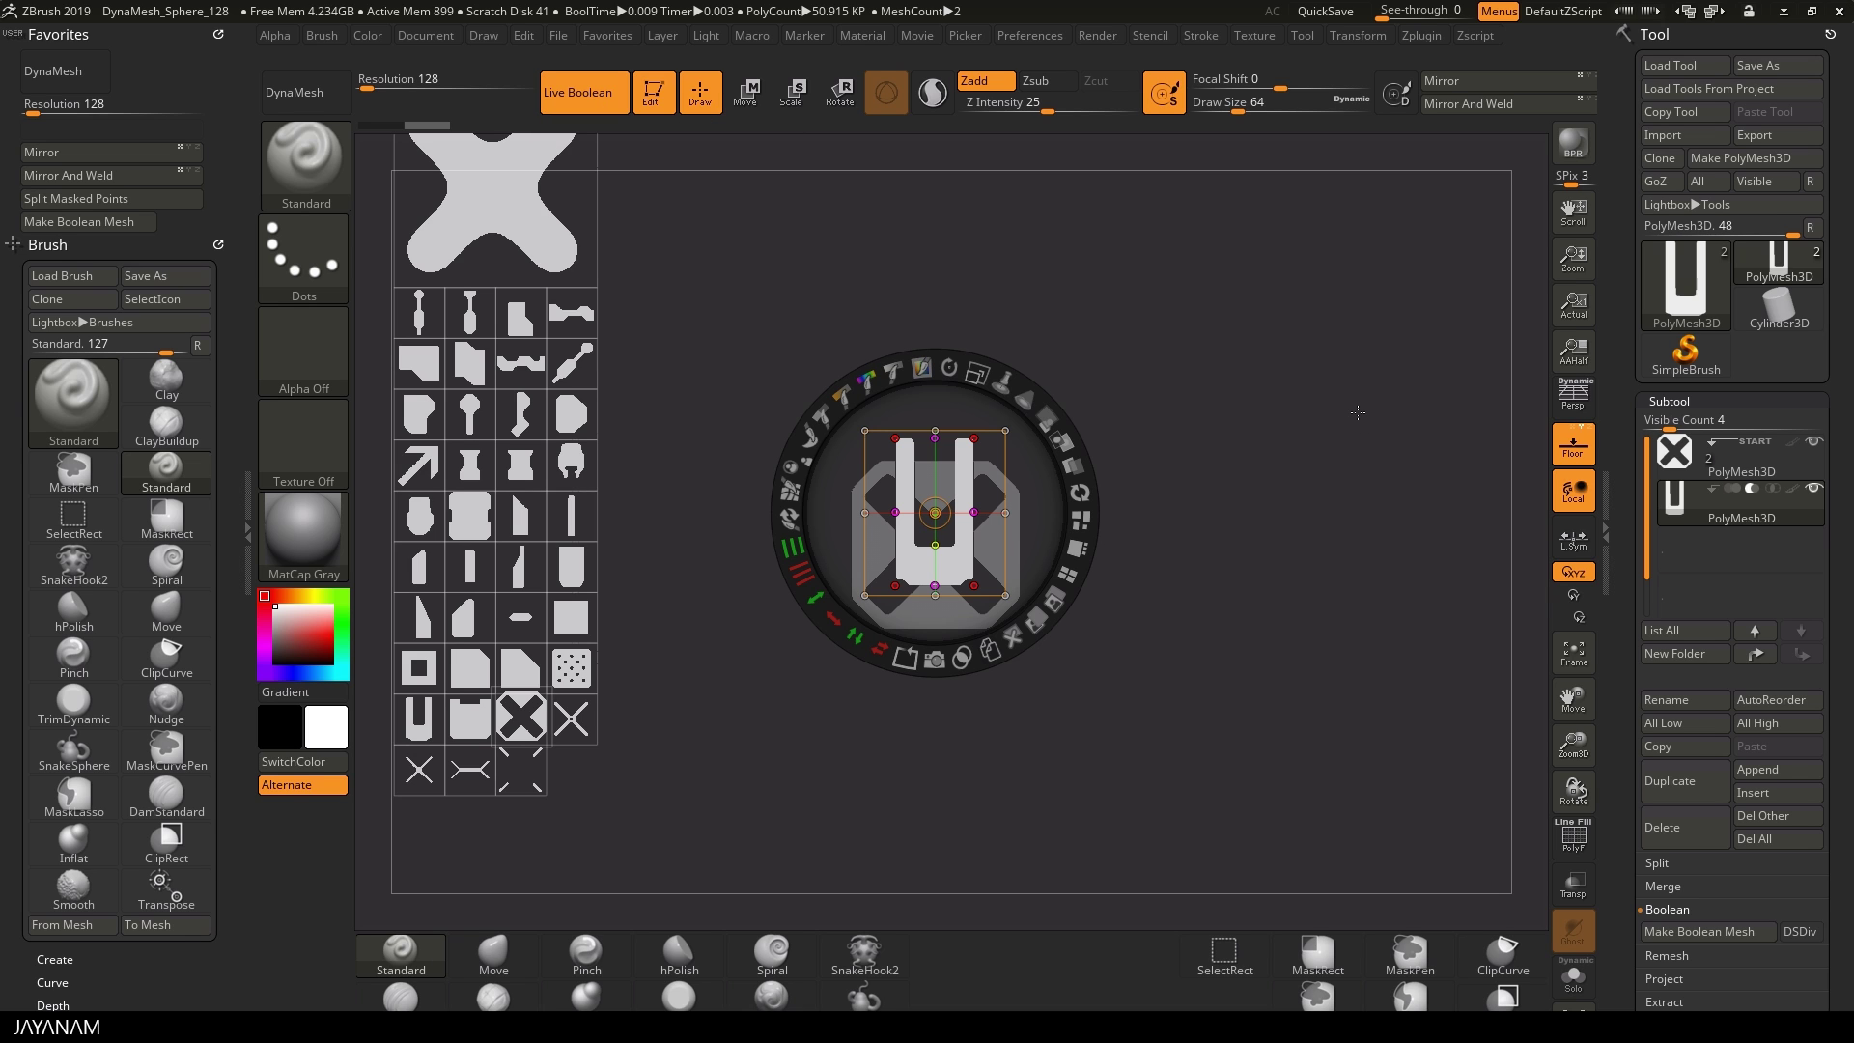
key("shift+z")
mouse_move(1304, 400)
left_mouse_down()
mouse_move(1275, 442)
mouse_move(1246, 435)
mouse_move(1277, 462)
left_mouse_up()
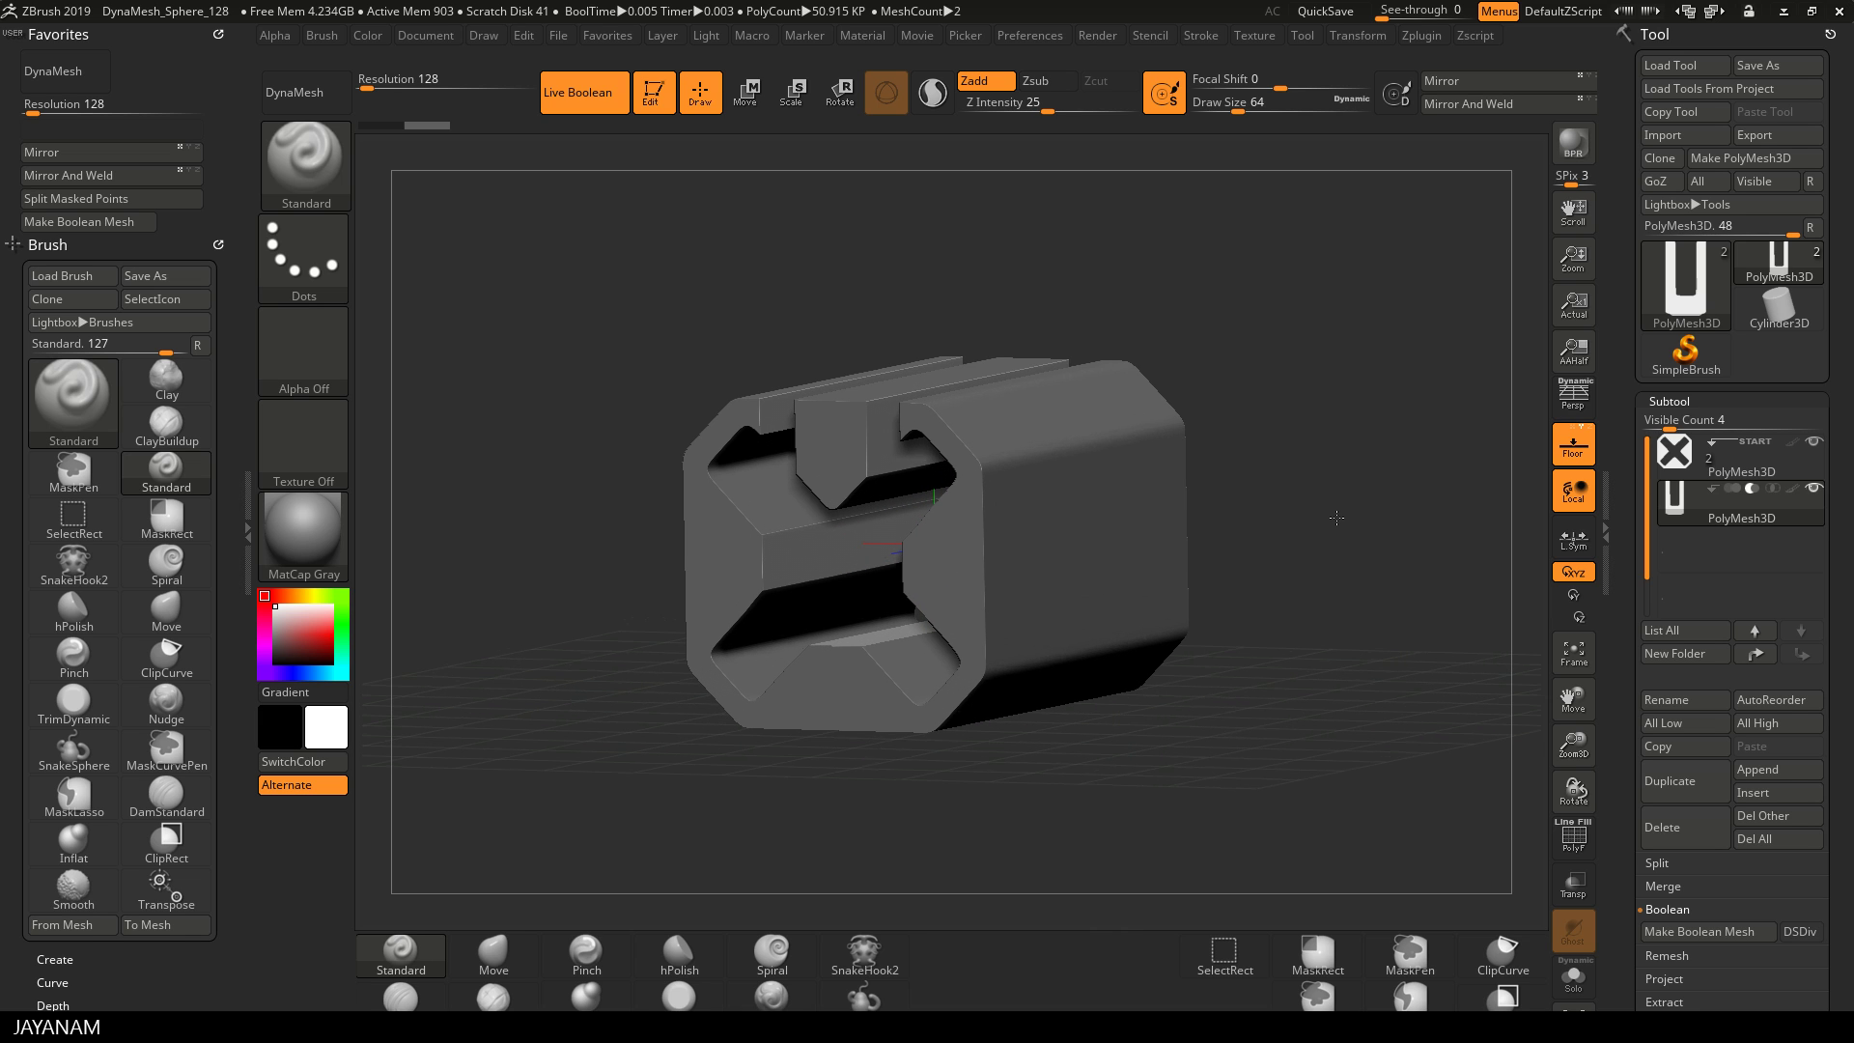
Step: Scale down the U-shaped subtractive subtool along its Z axis so its cut stays inside the mesh's end faces
left_click(799, 107)
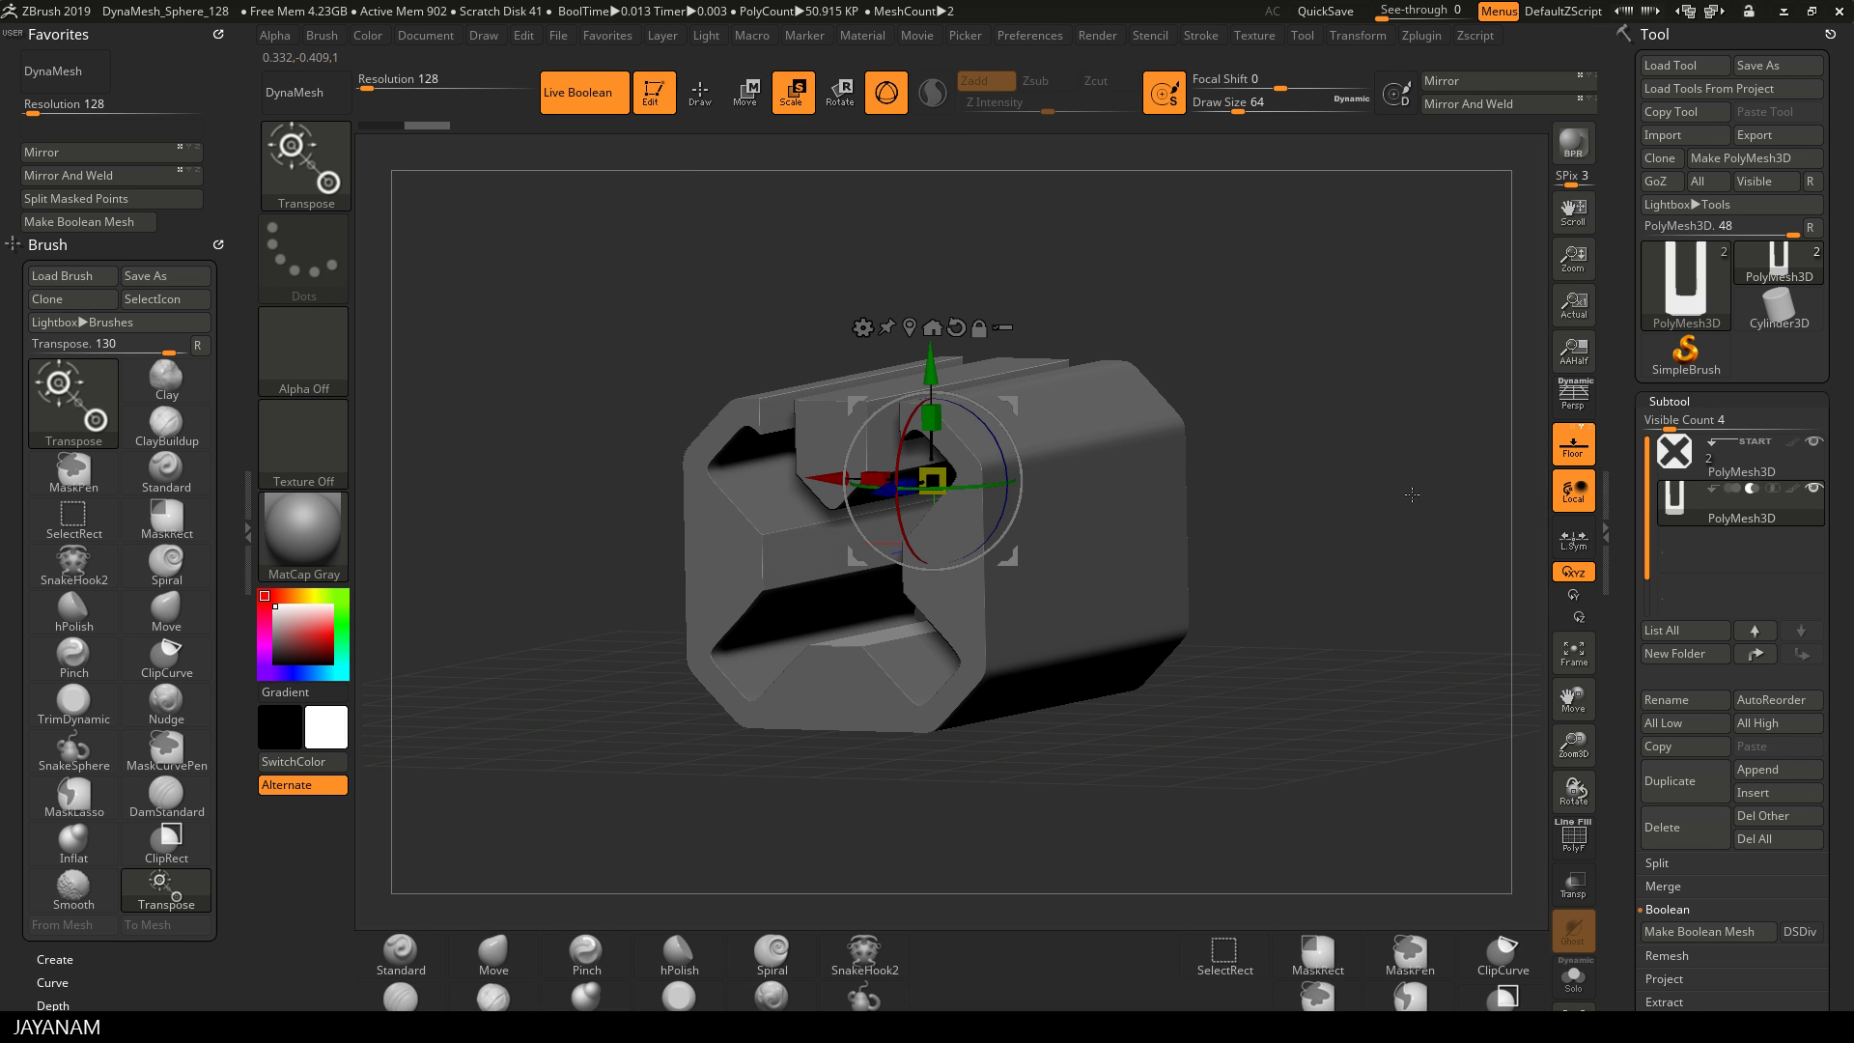
mouse_move(1675, 512)
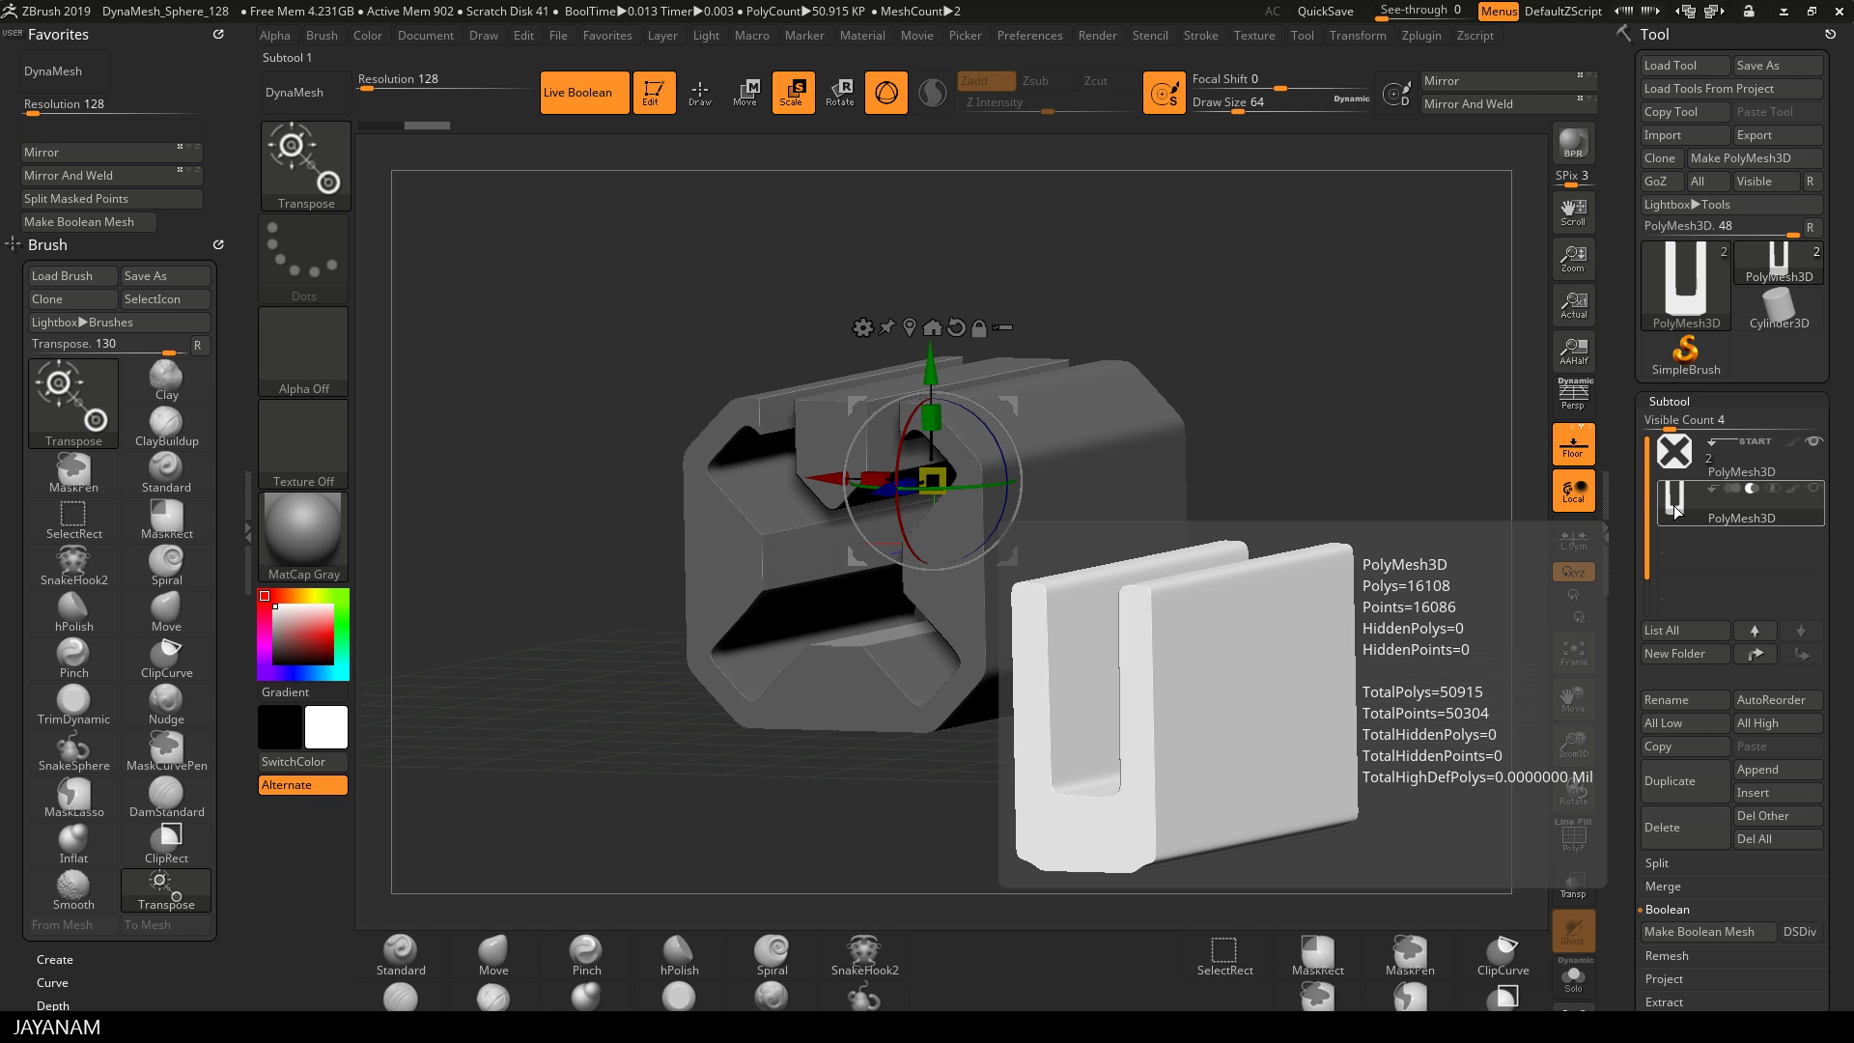
left_click(1815, 490)
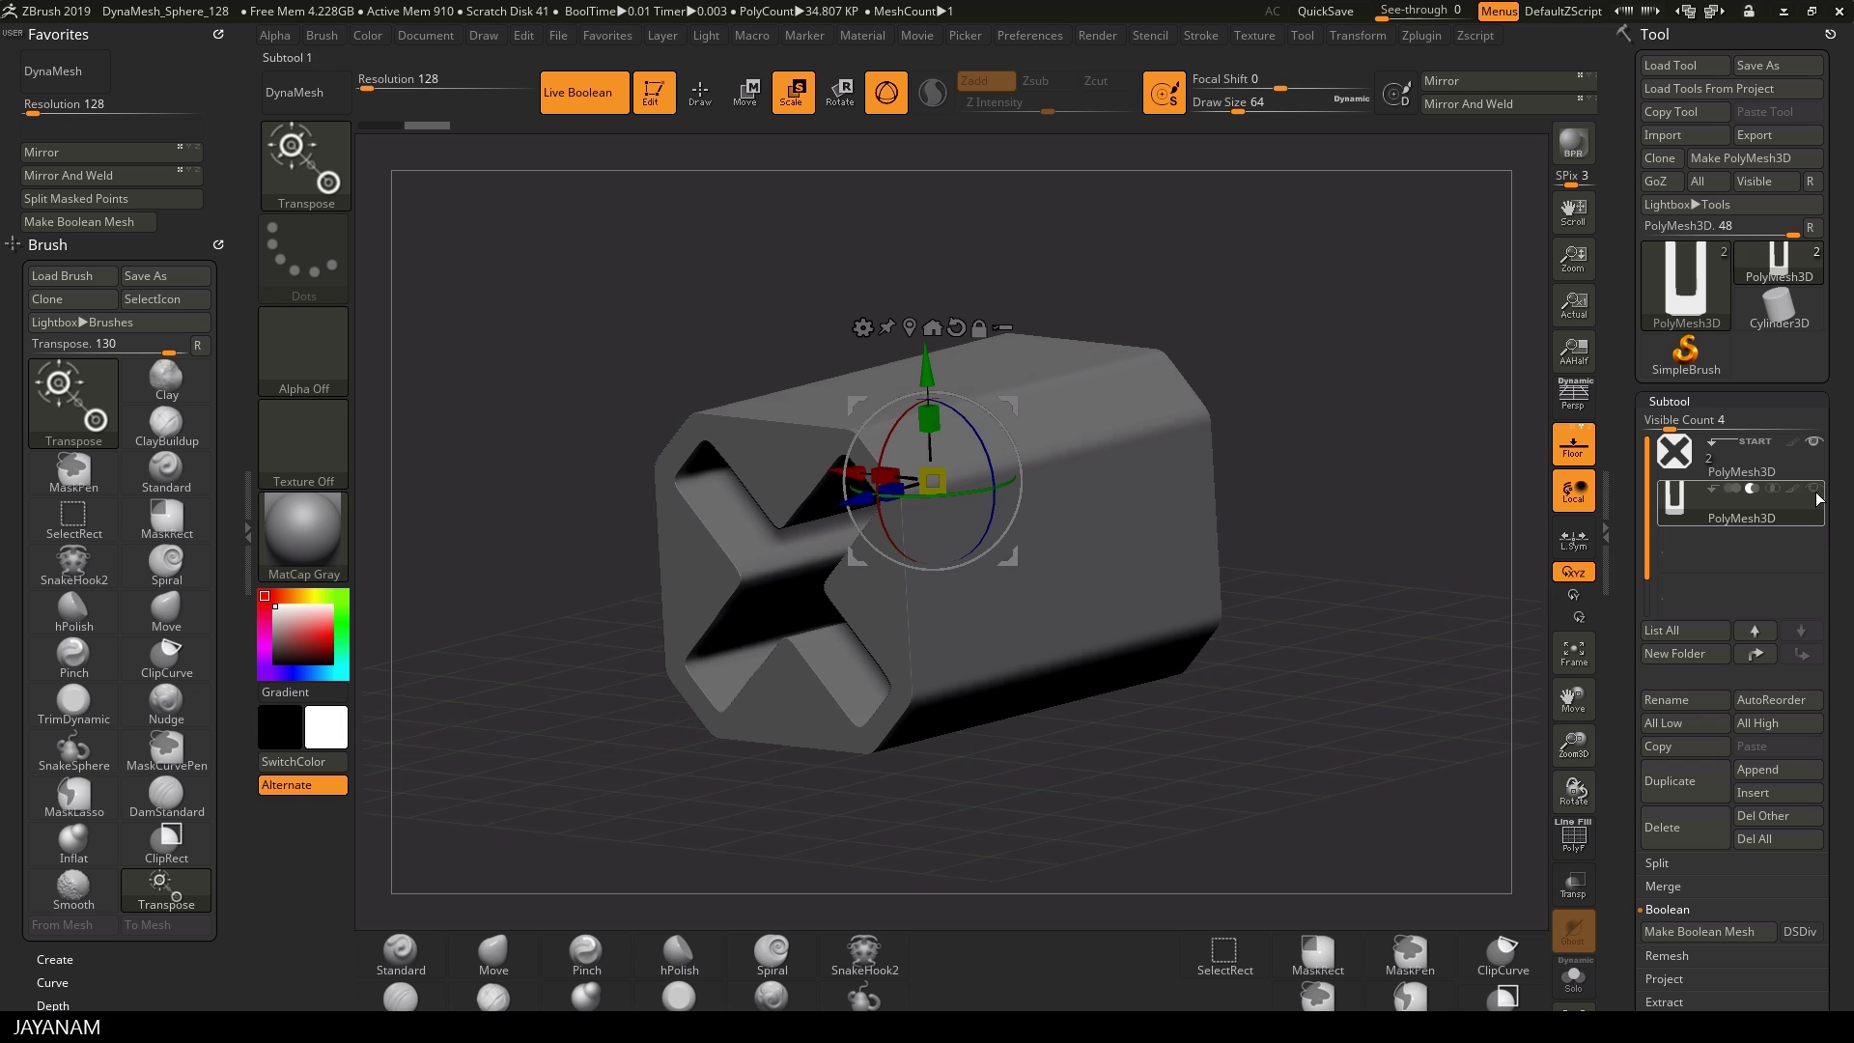
left_click(1673, 456)
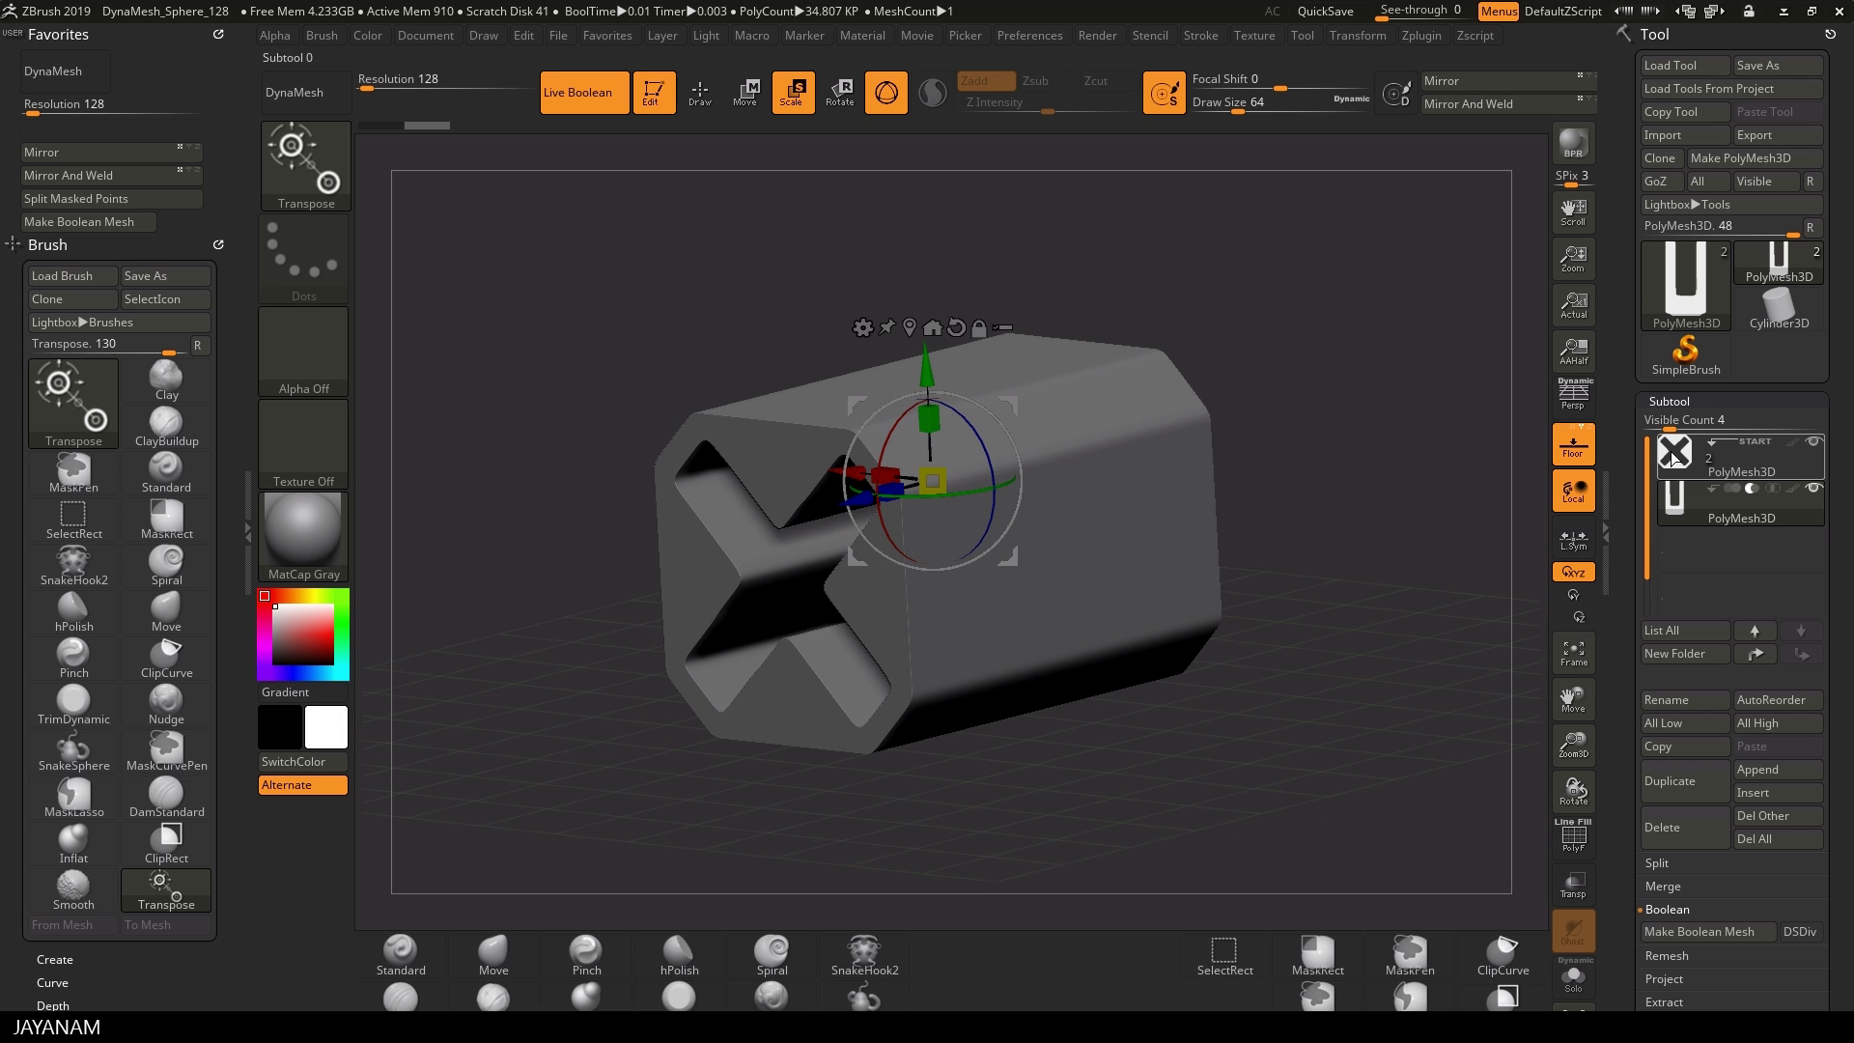
left_click(1669, 512)
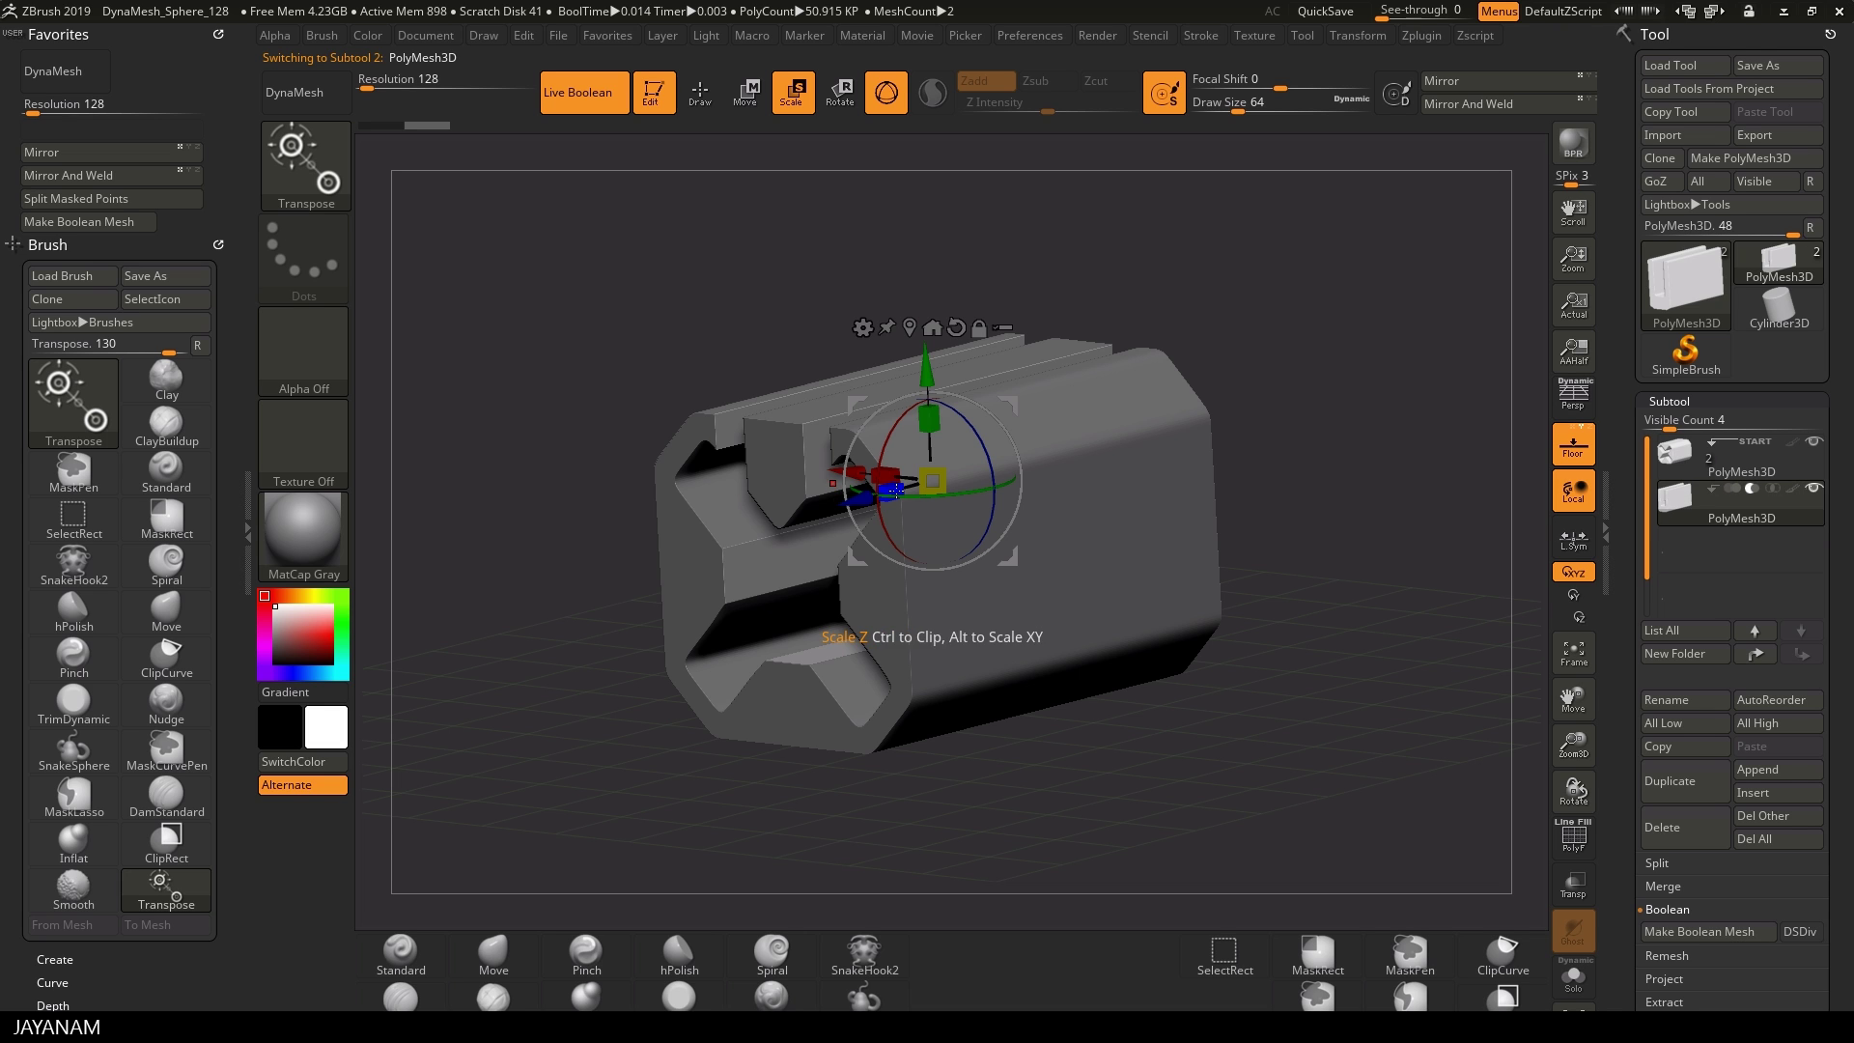
mouse_move(932, 479)
left_mouse_down()
mouse_move(978, 469)
mouse_move(953, 480)
left_mouse_up()
Step: Switch to the side view, show Spotlight again and delete the enlarged U-shaped image
left_click_drag(1332, 599, 1246, 526)
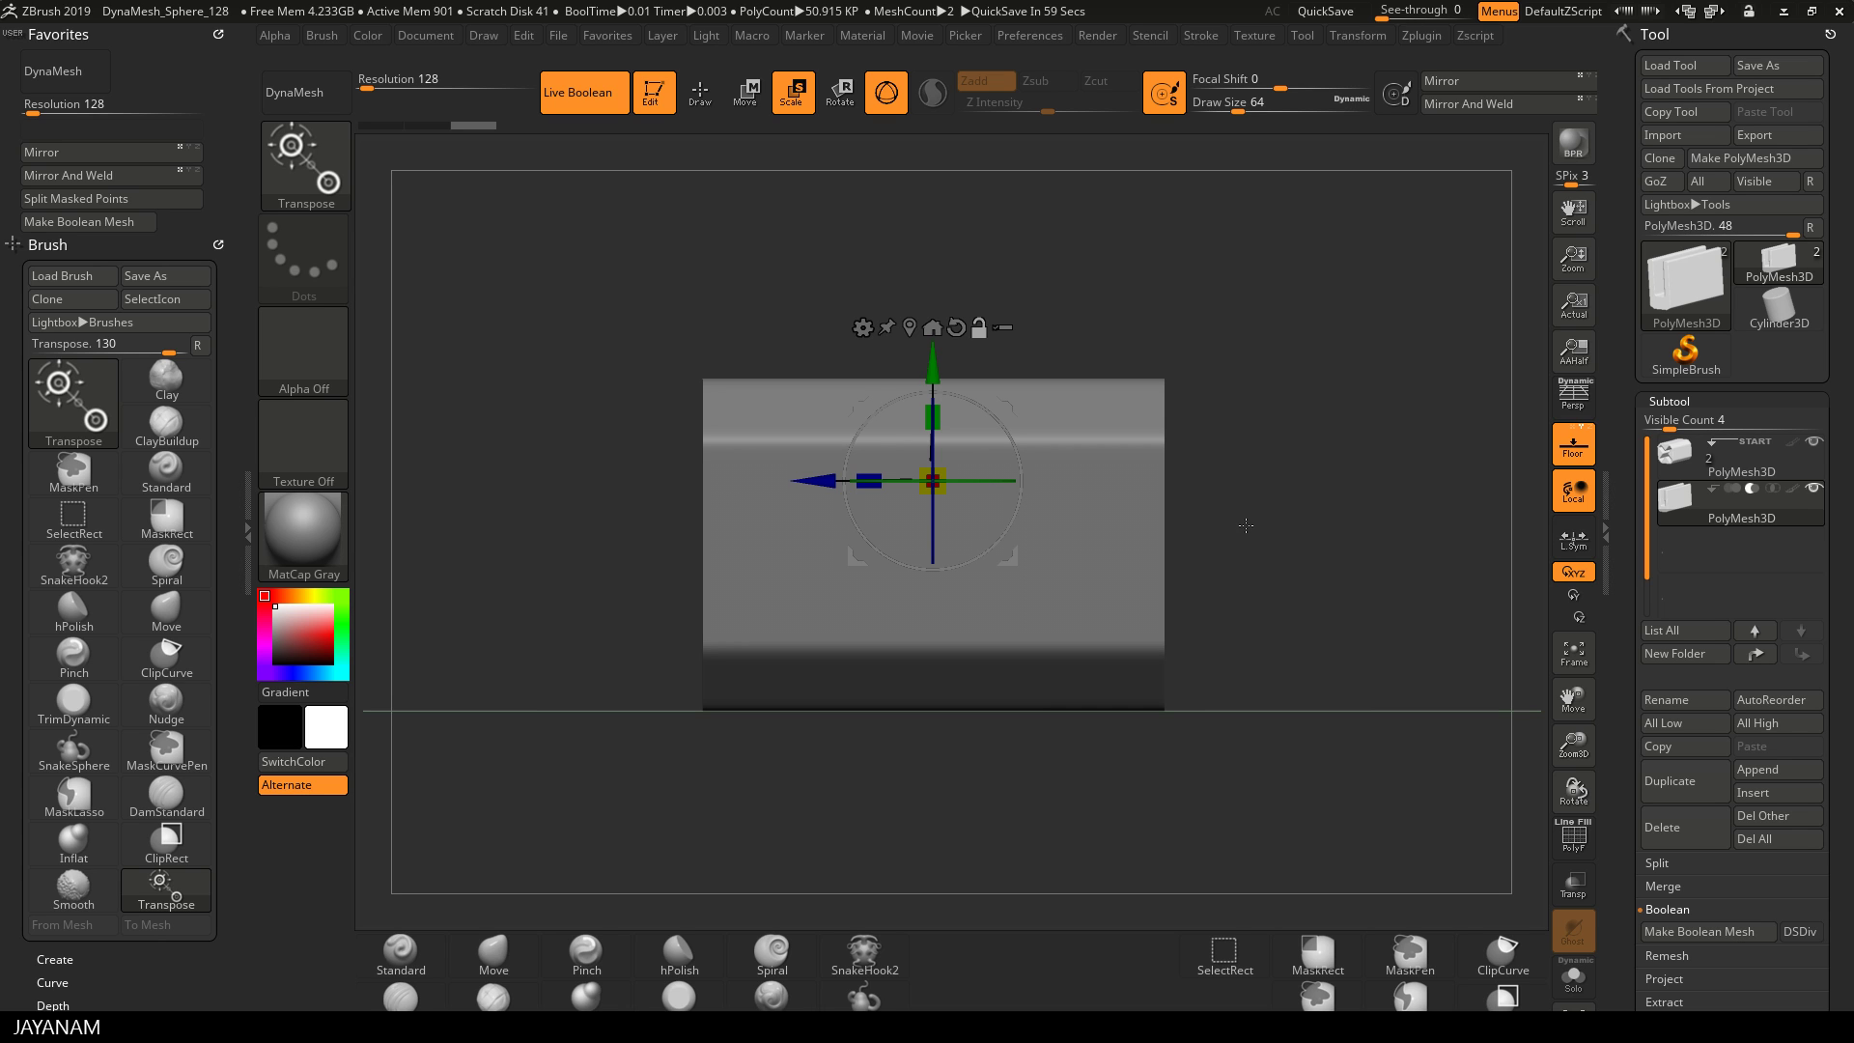
key("shift+z")
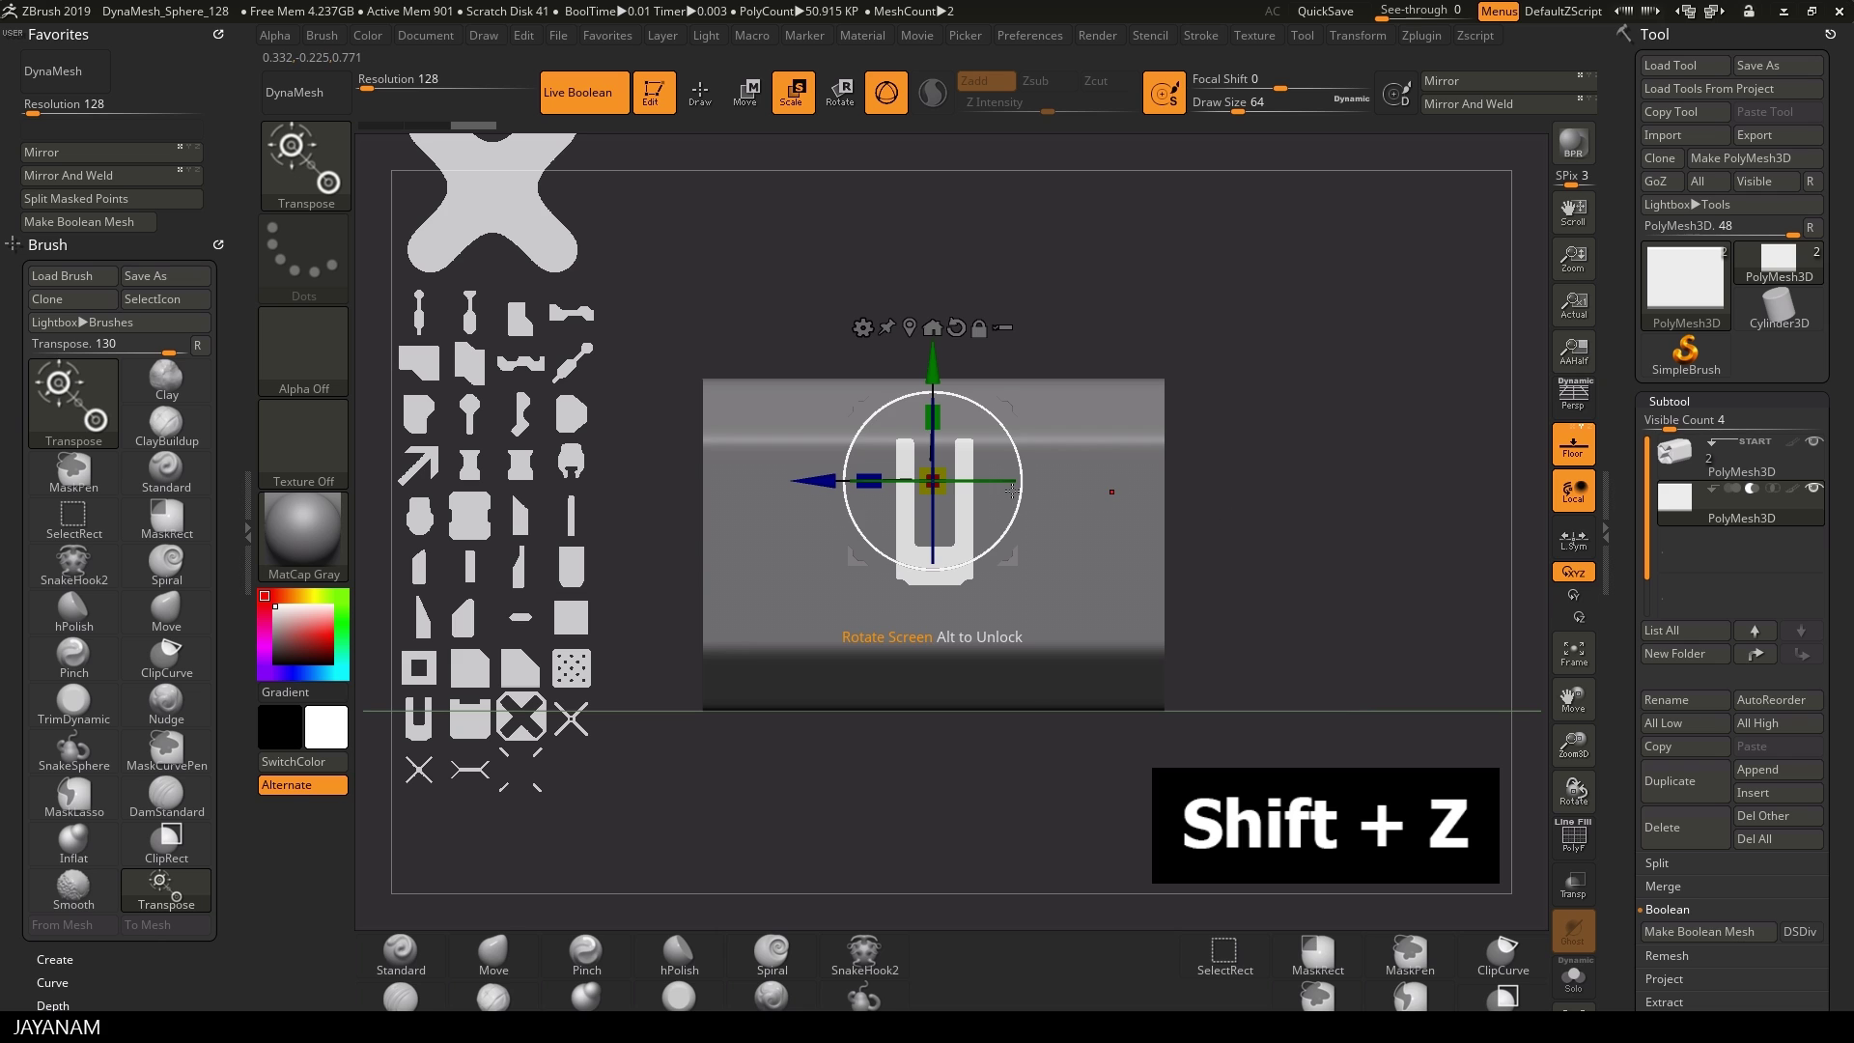
key("z")
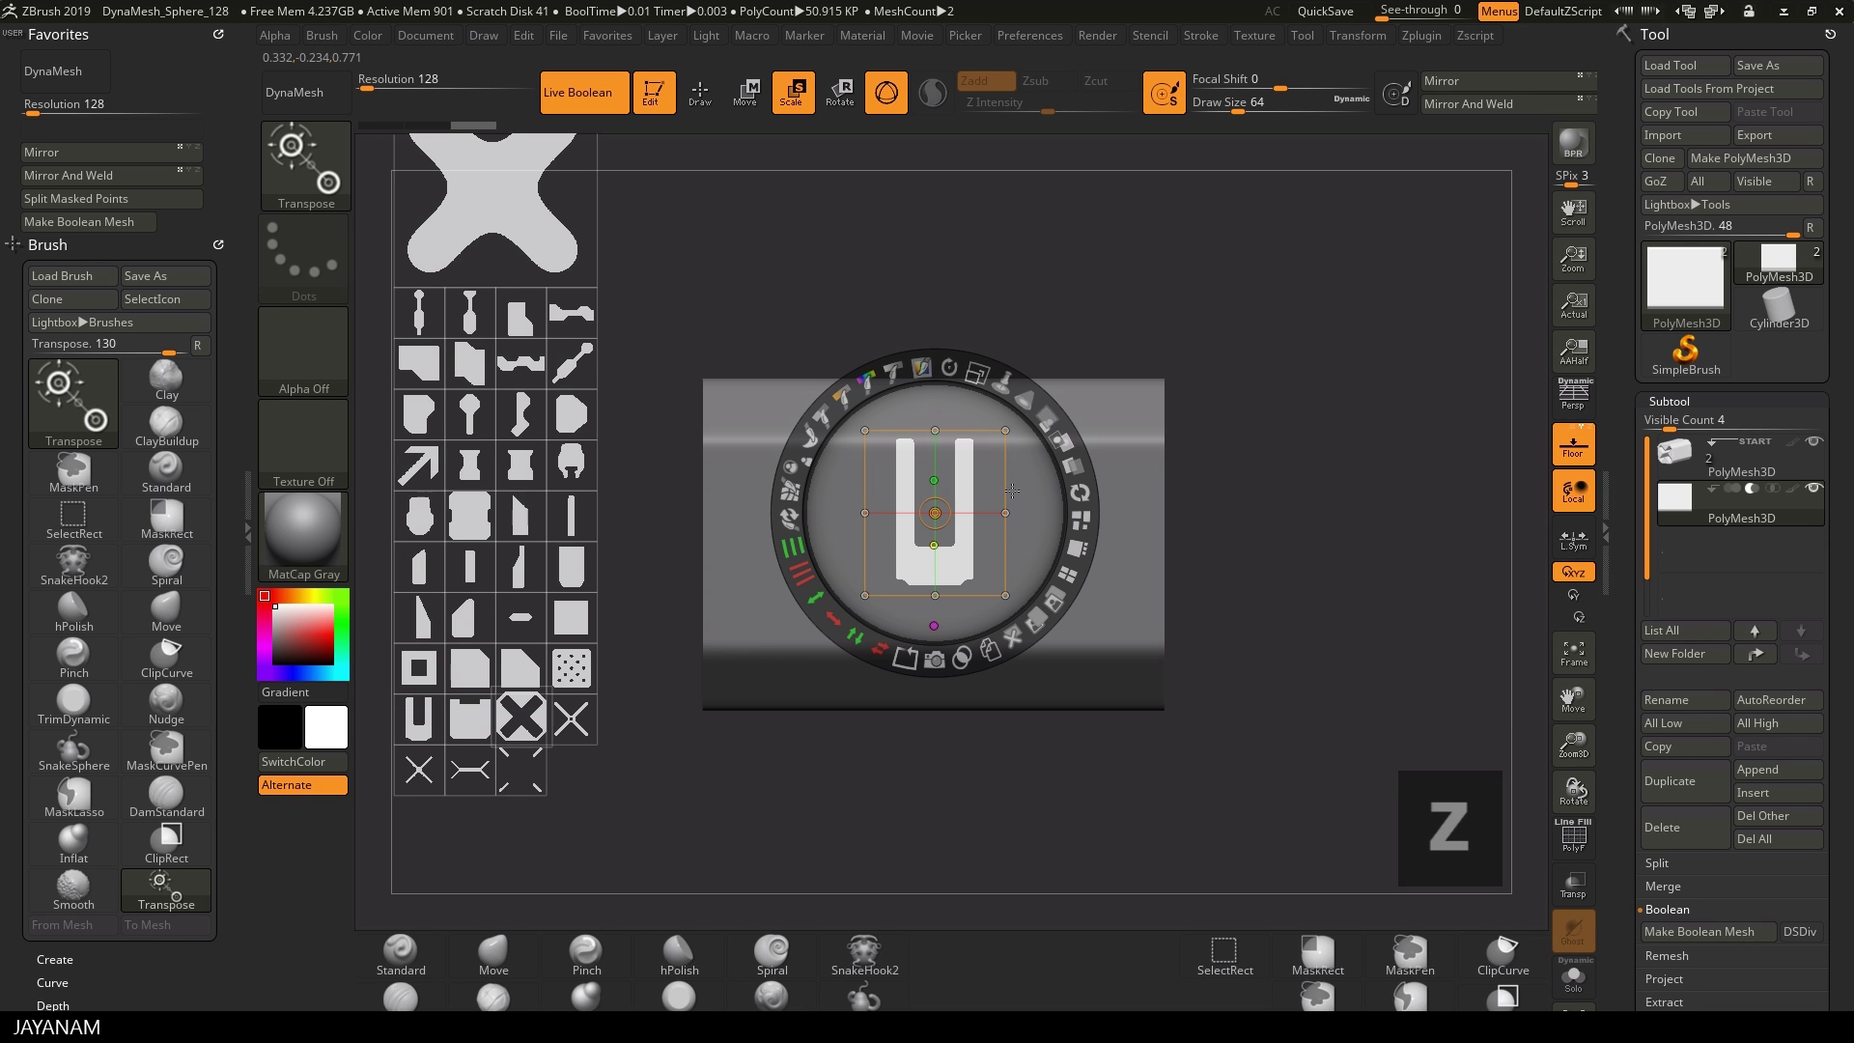
left_click(1010, 639)
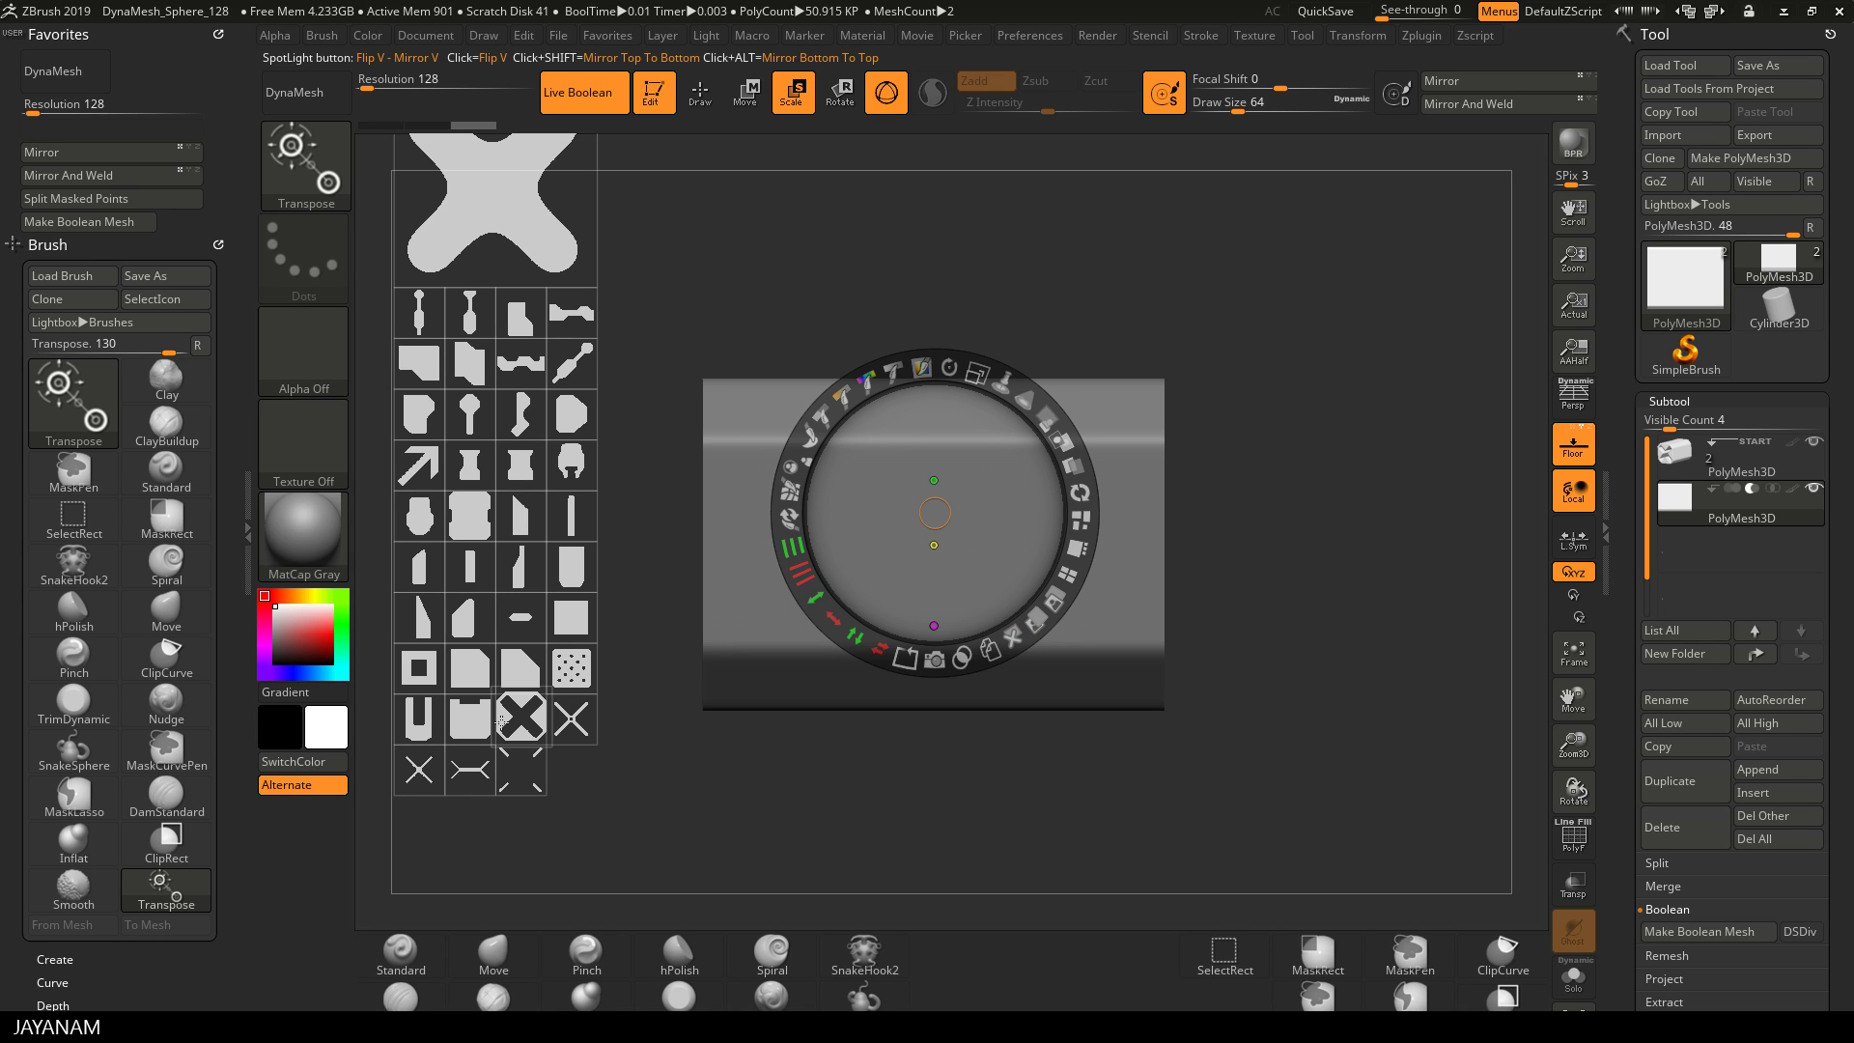
Step: Move the dotted-plate Spotlight image to the mesh centre and enlarge it
left_click(572, 664)
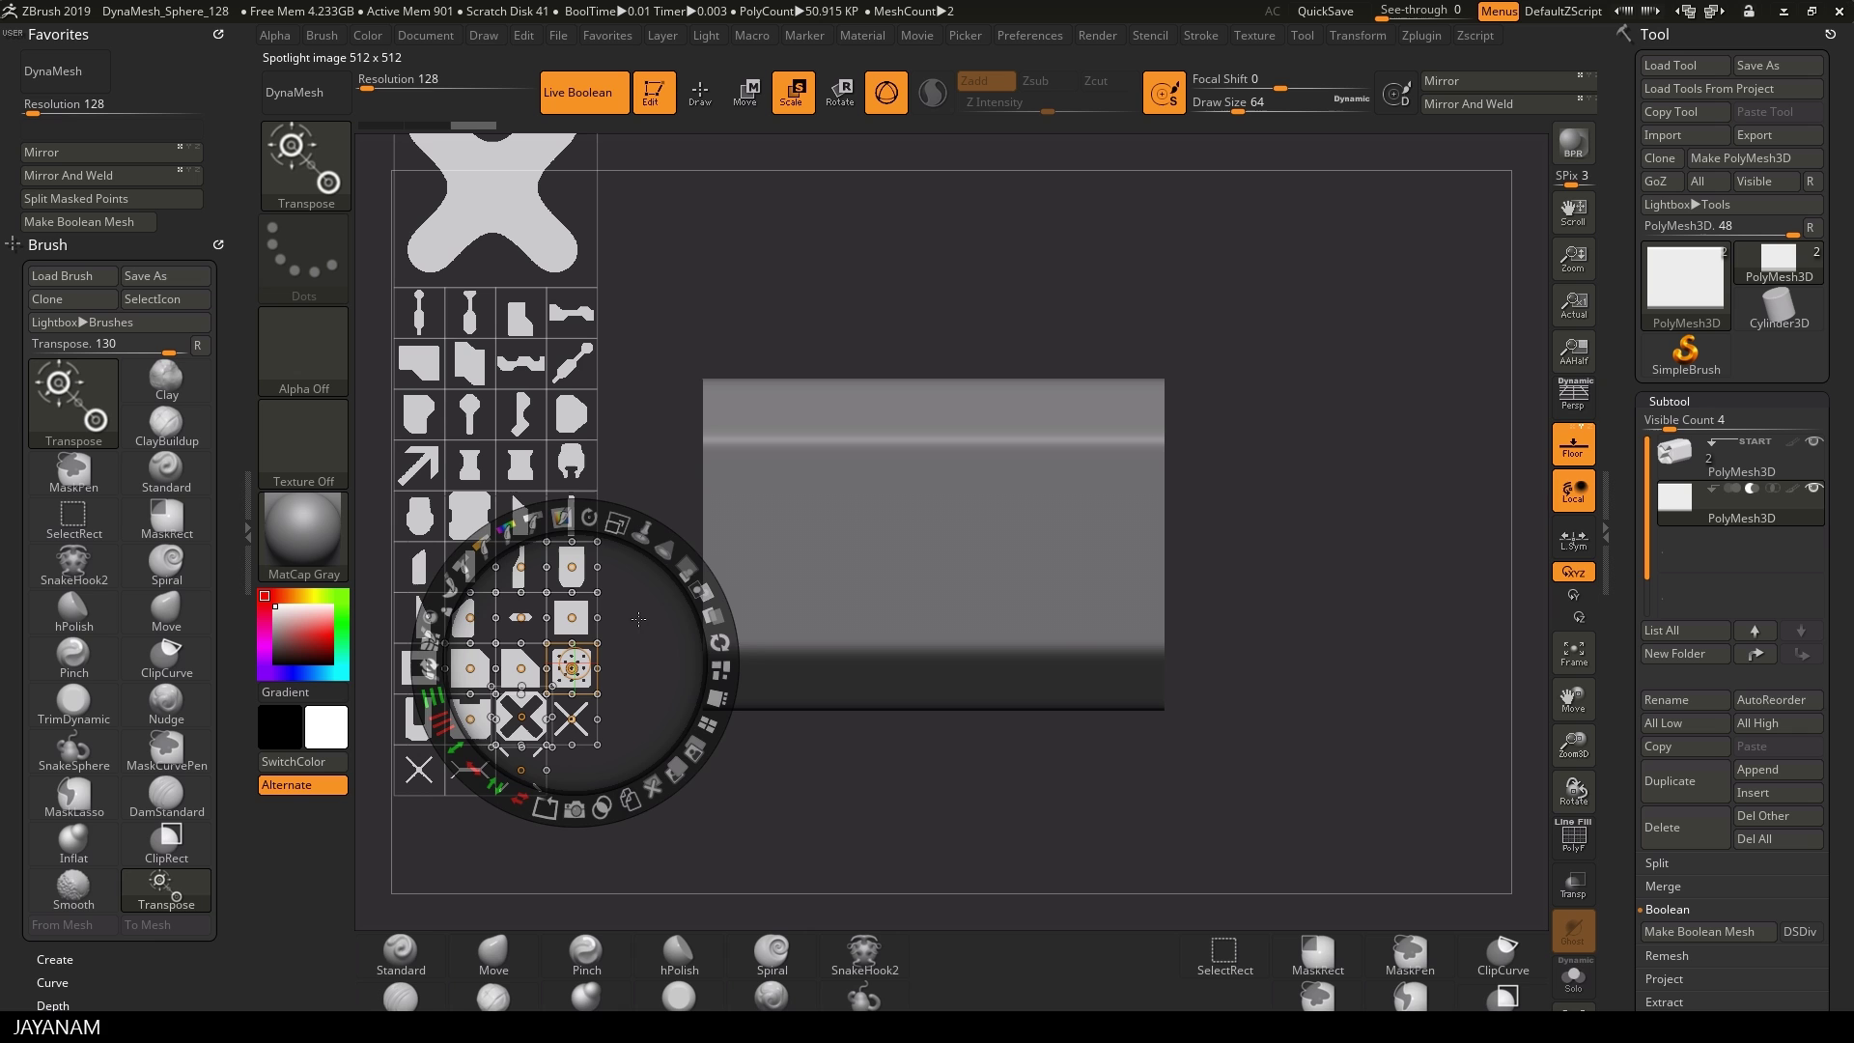
left_click_drag(632, 628, 990, 509)
left_click_drag(976, 404, 1042, 487)
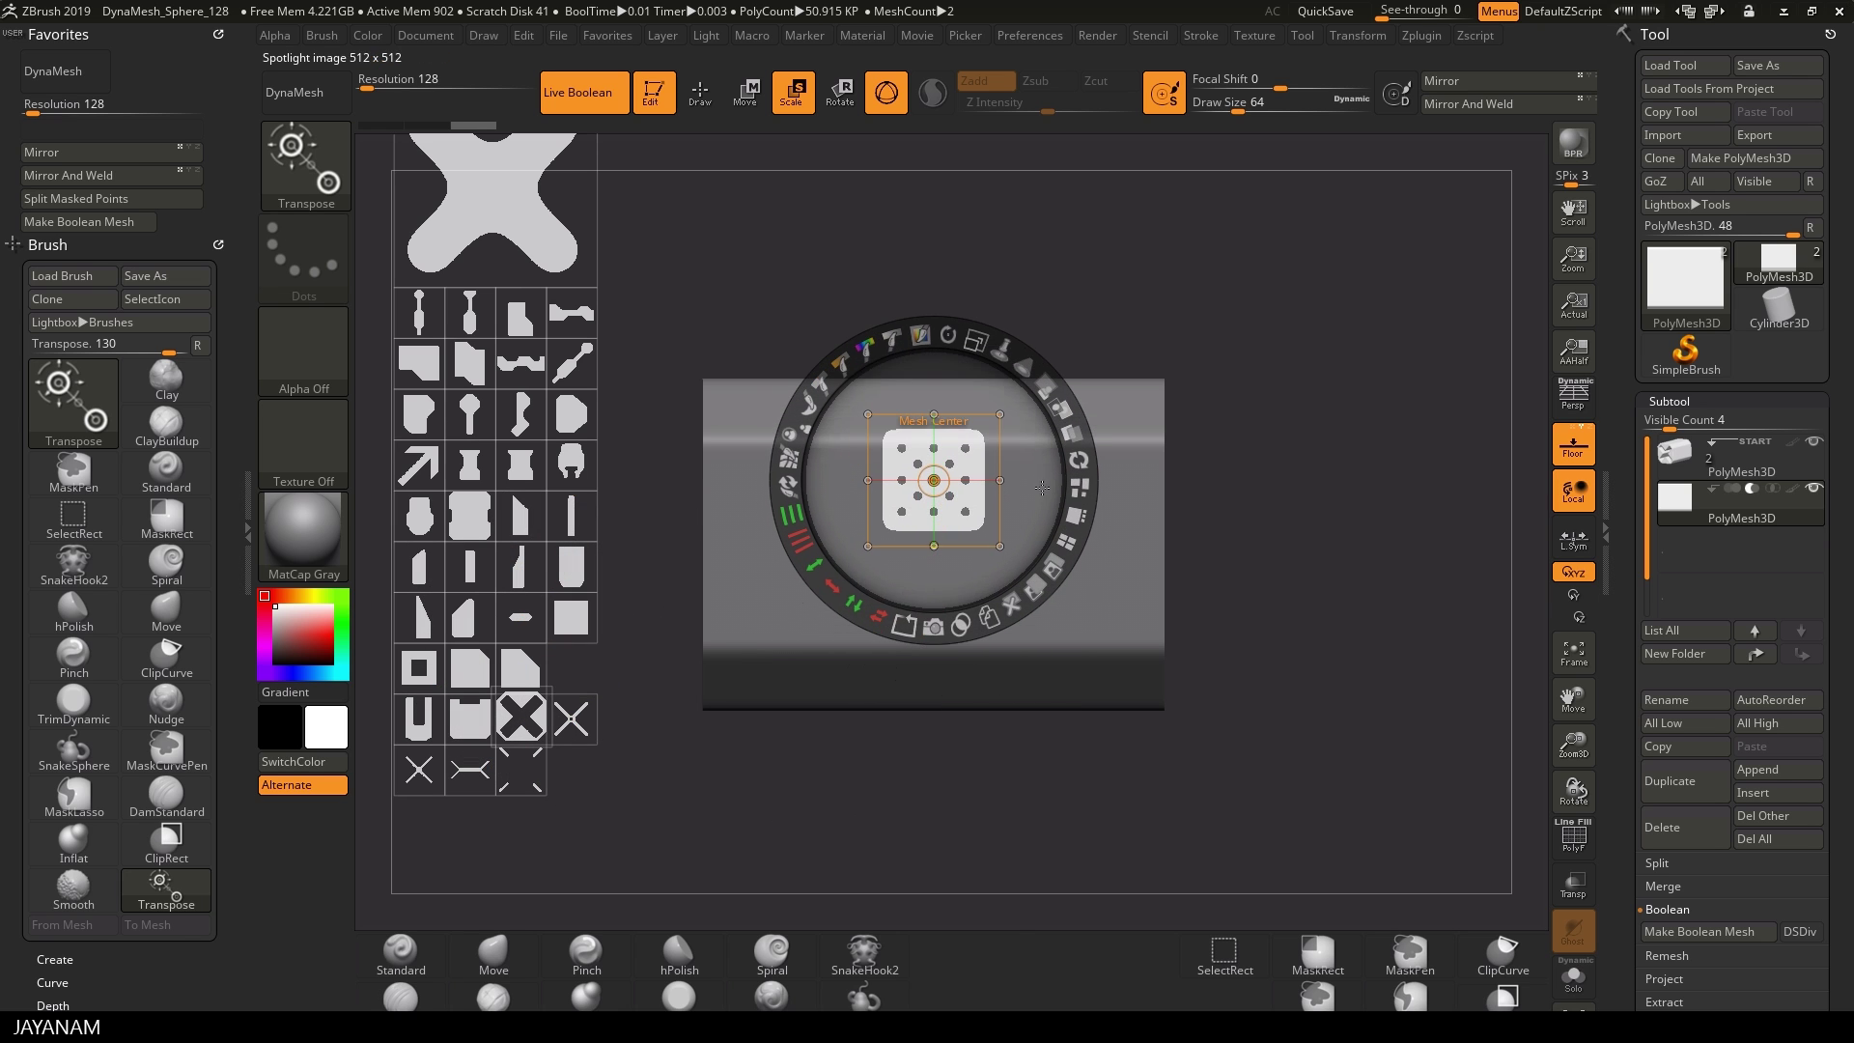
left_click_drag(976, 339, 1007, 354)
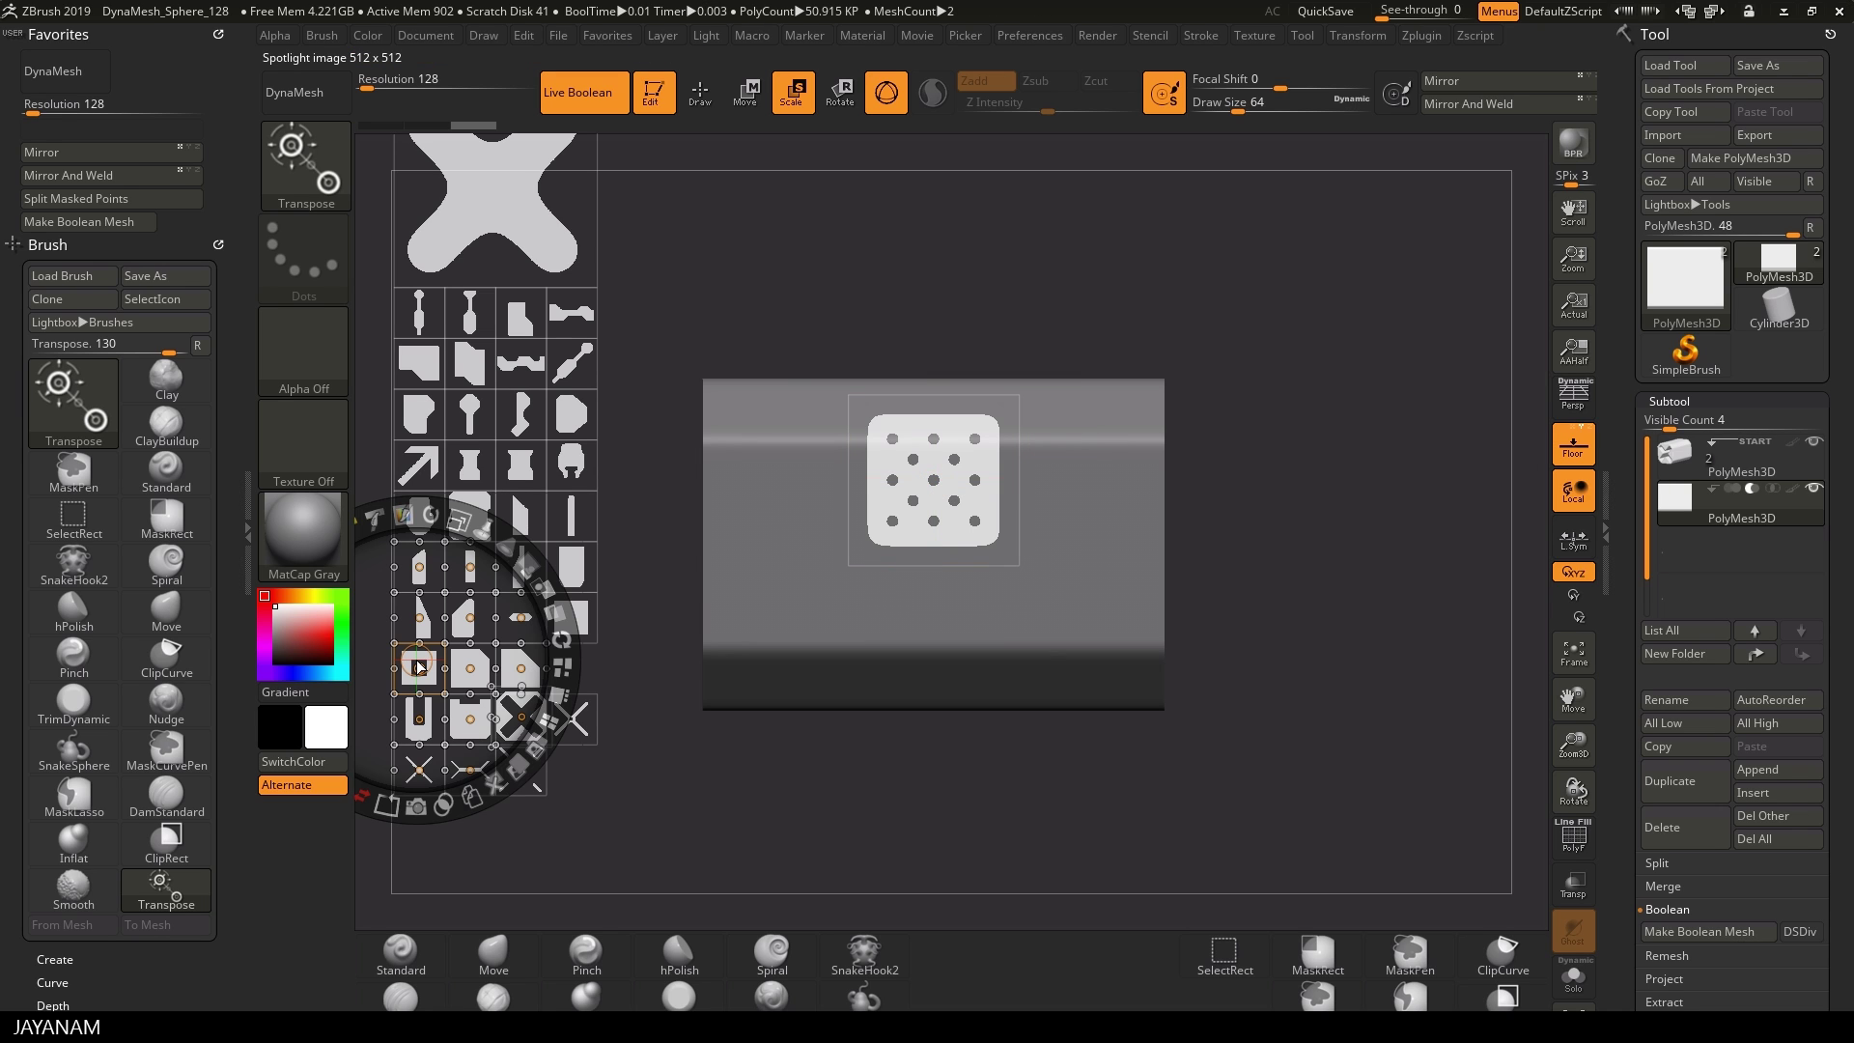
Step: Place the square-frame Spotlight image over the centre of the dotted plate and enlarge it
left_click(425, 666)
left_click_drag(418, 667, 936, 555)
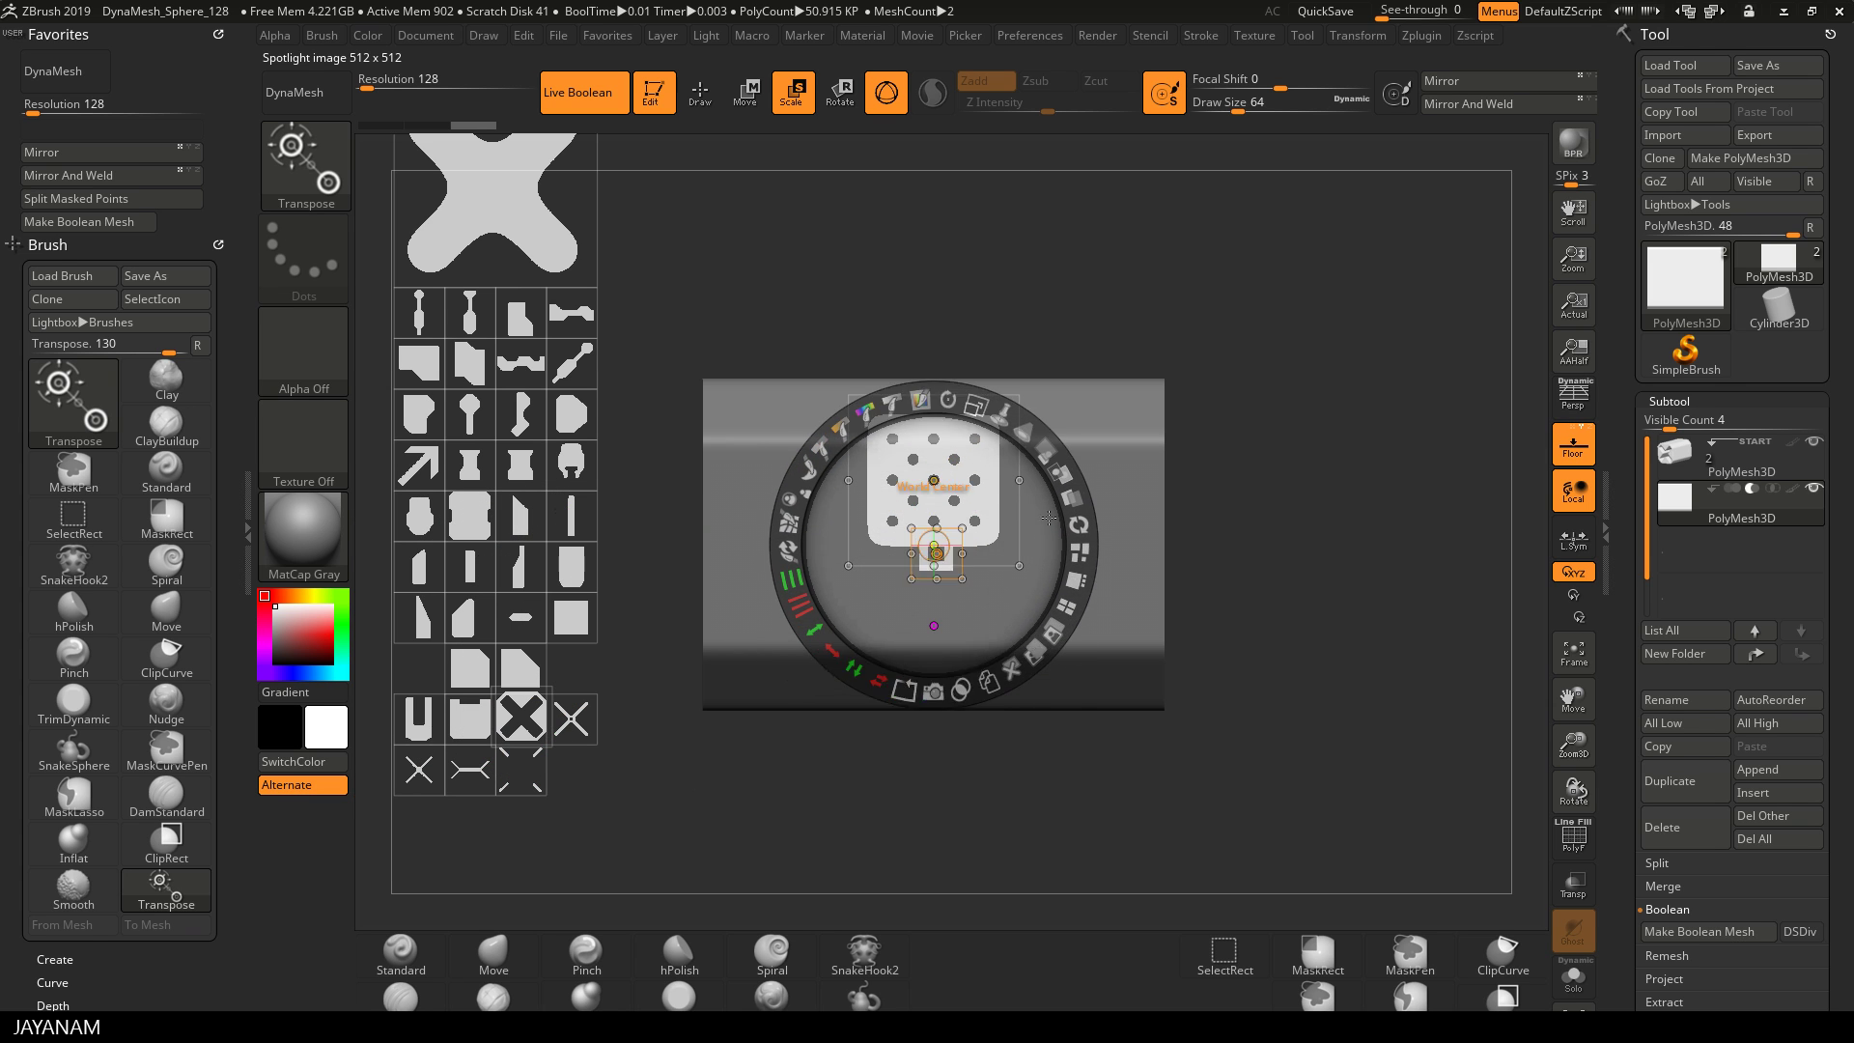
left_click_drag(1049, 518, 1047, 463)
left_click(991, 495)
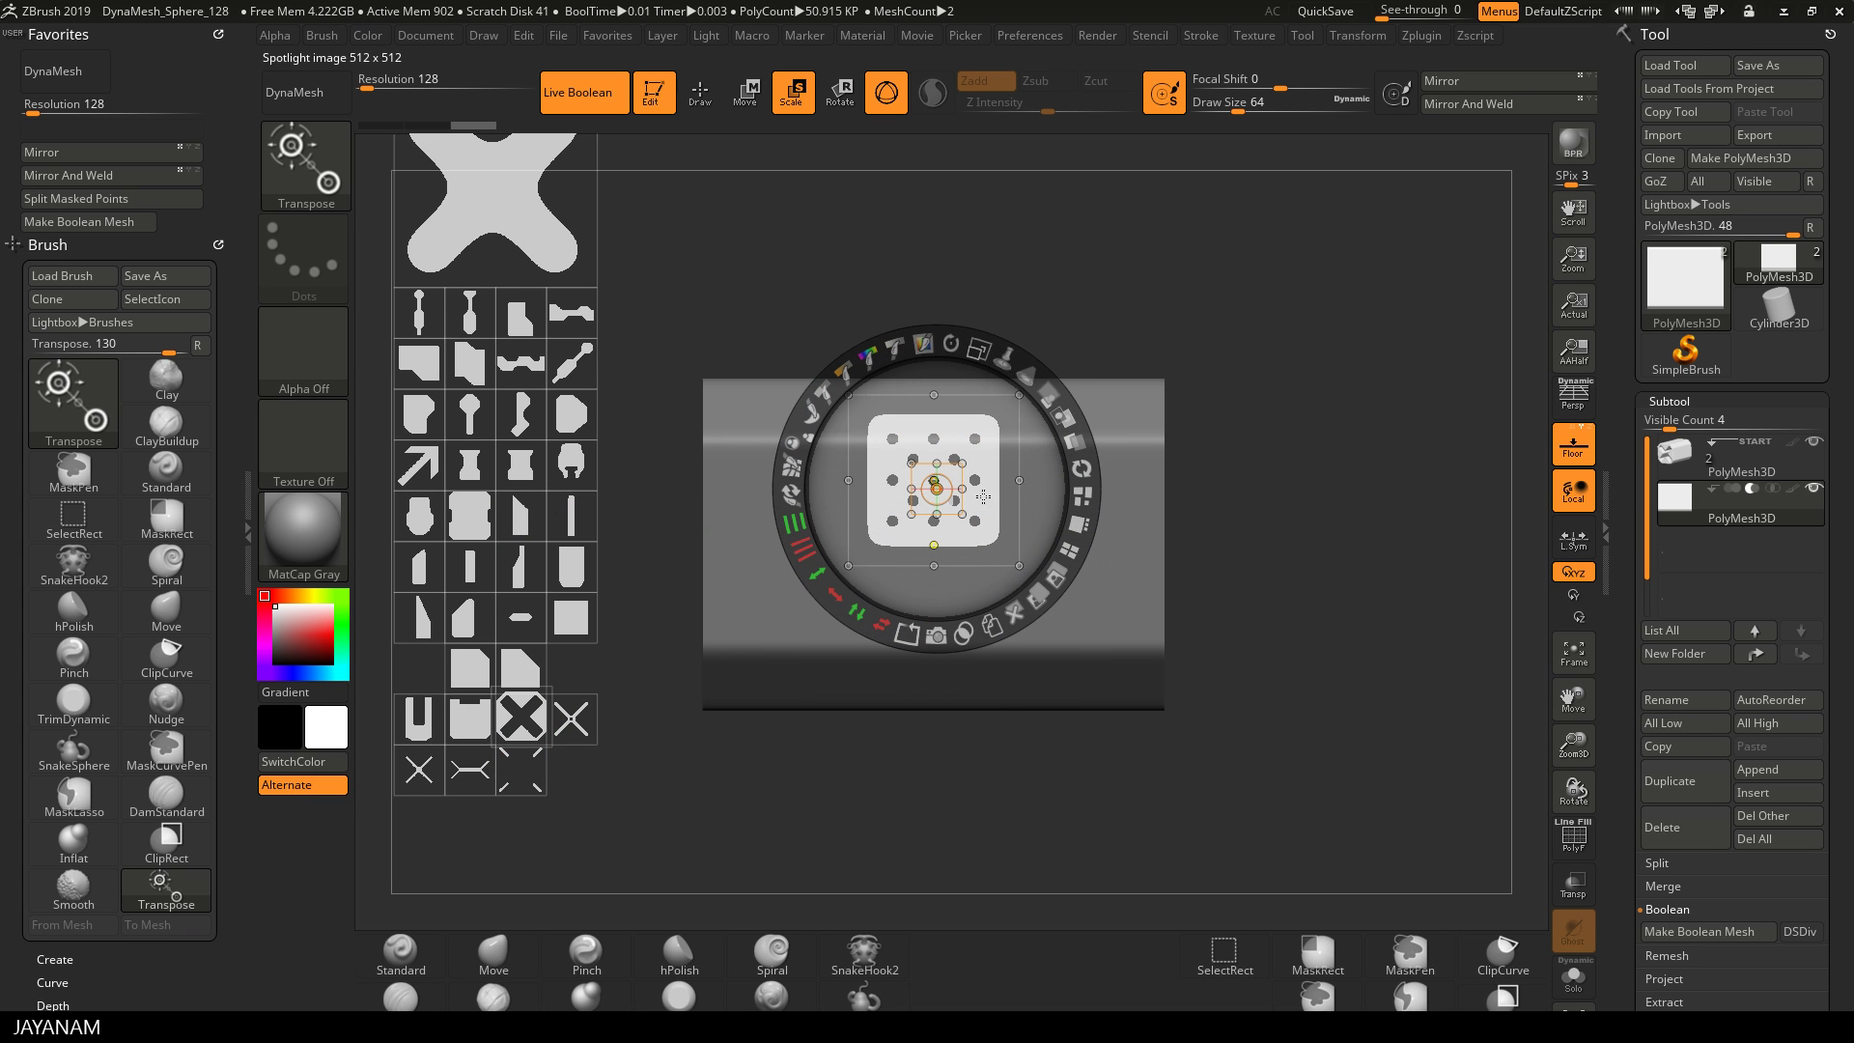
left_click(992, 499)
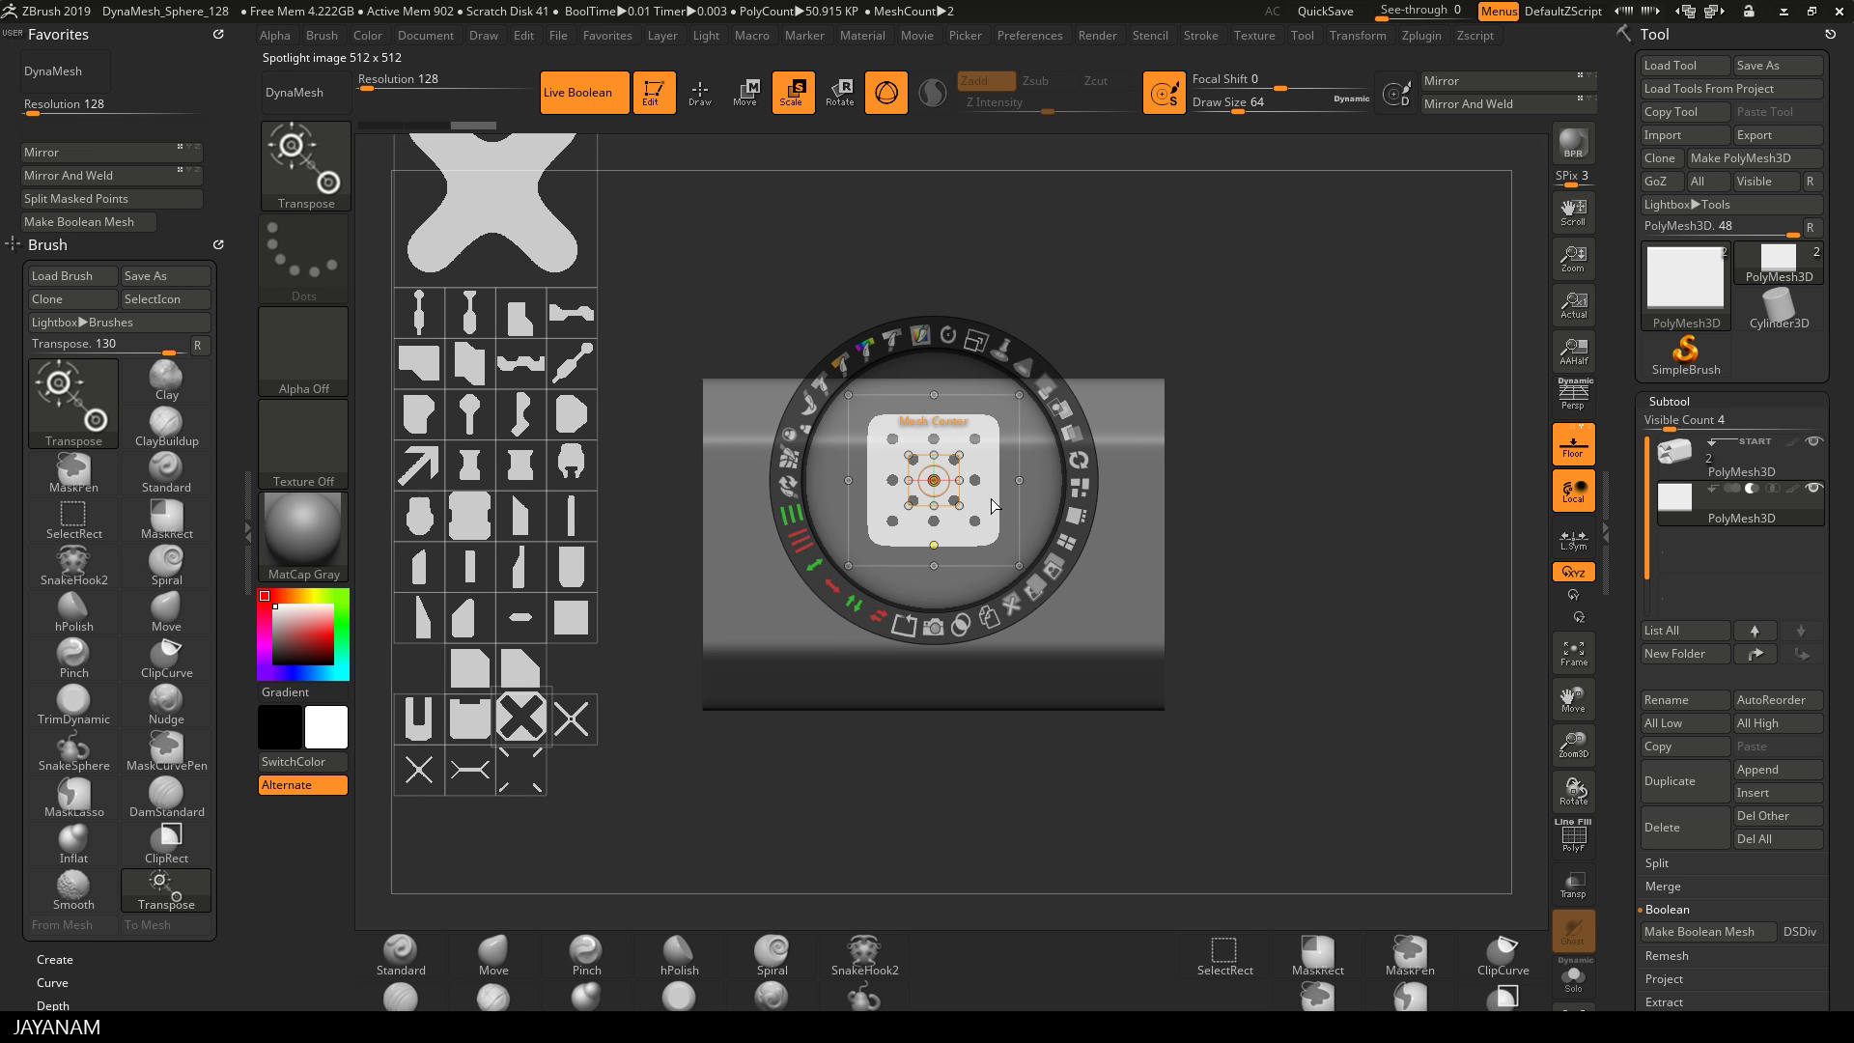
left_click_drag(977, 341, 1051, 439)
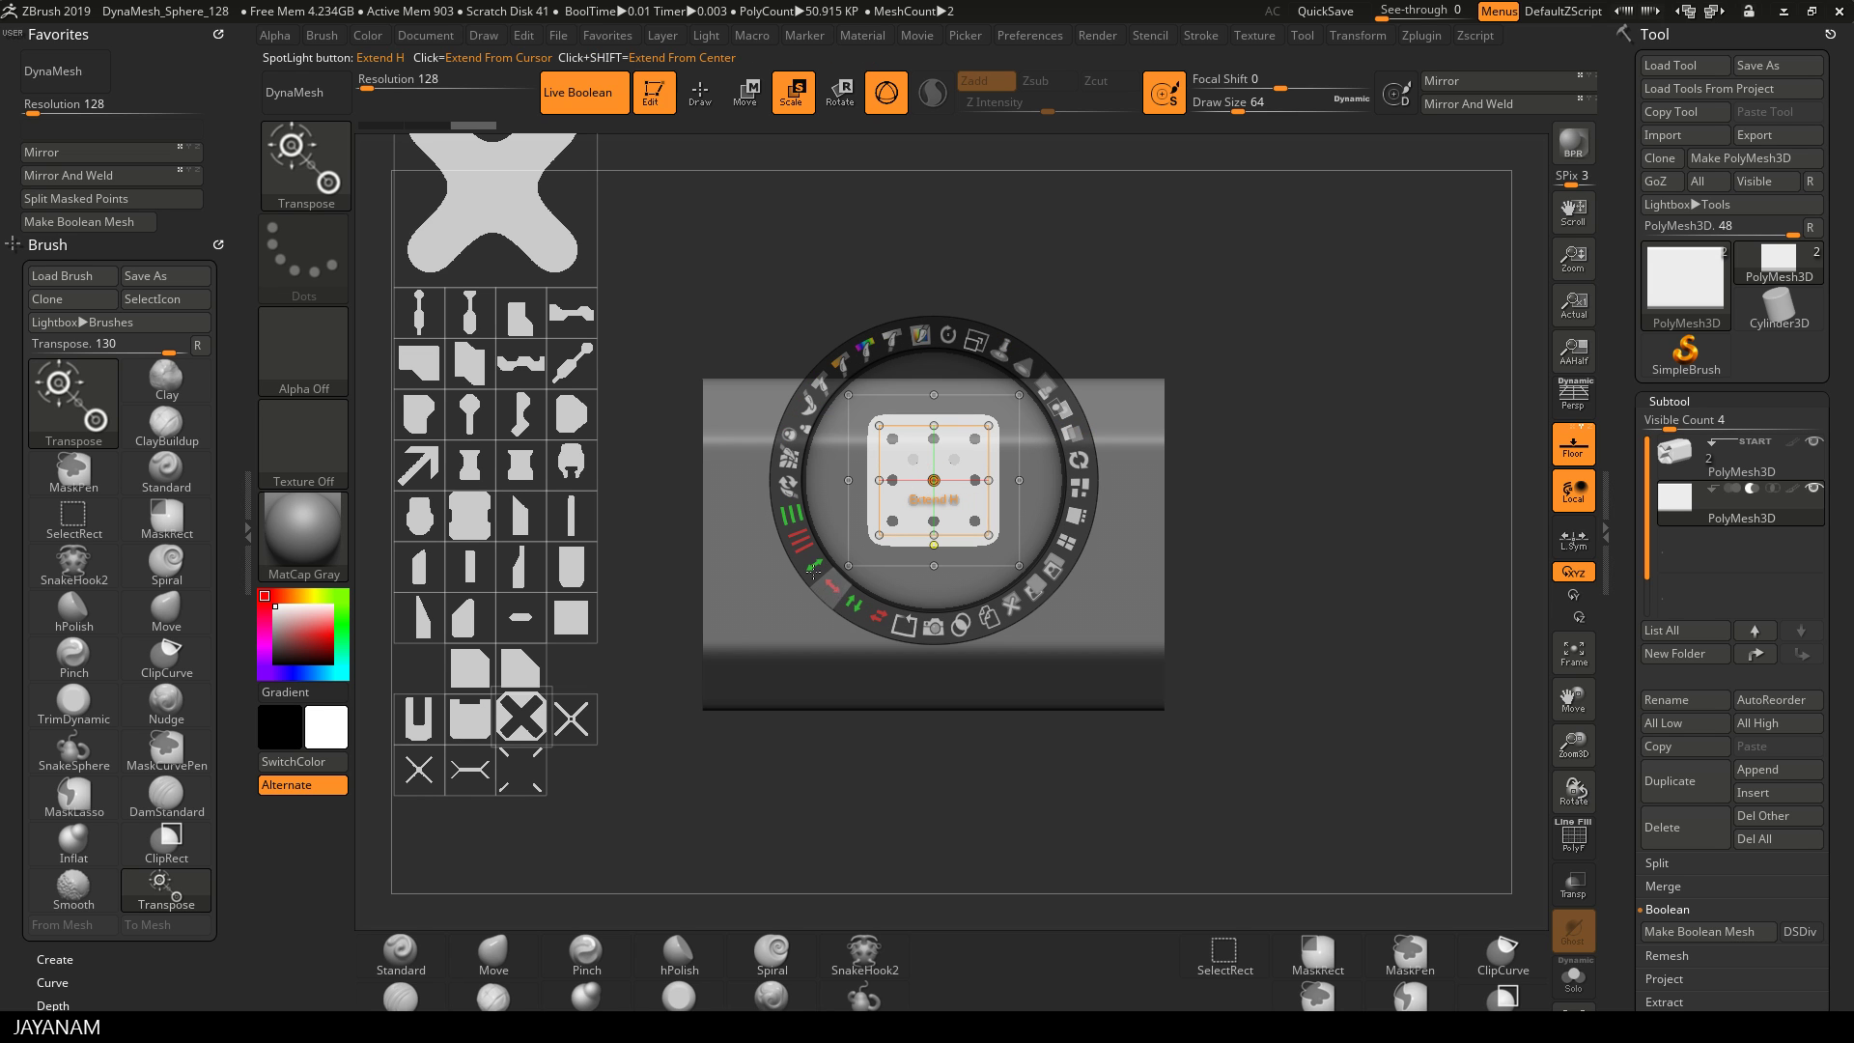
Step: Stretch the frame vertically over the plate's lower edge, subtract it from the dotted-plate image and delete the frame
left_click_drag(798, 571, 780, 530)
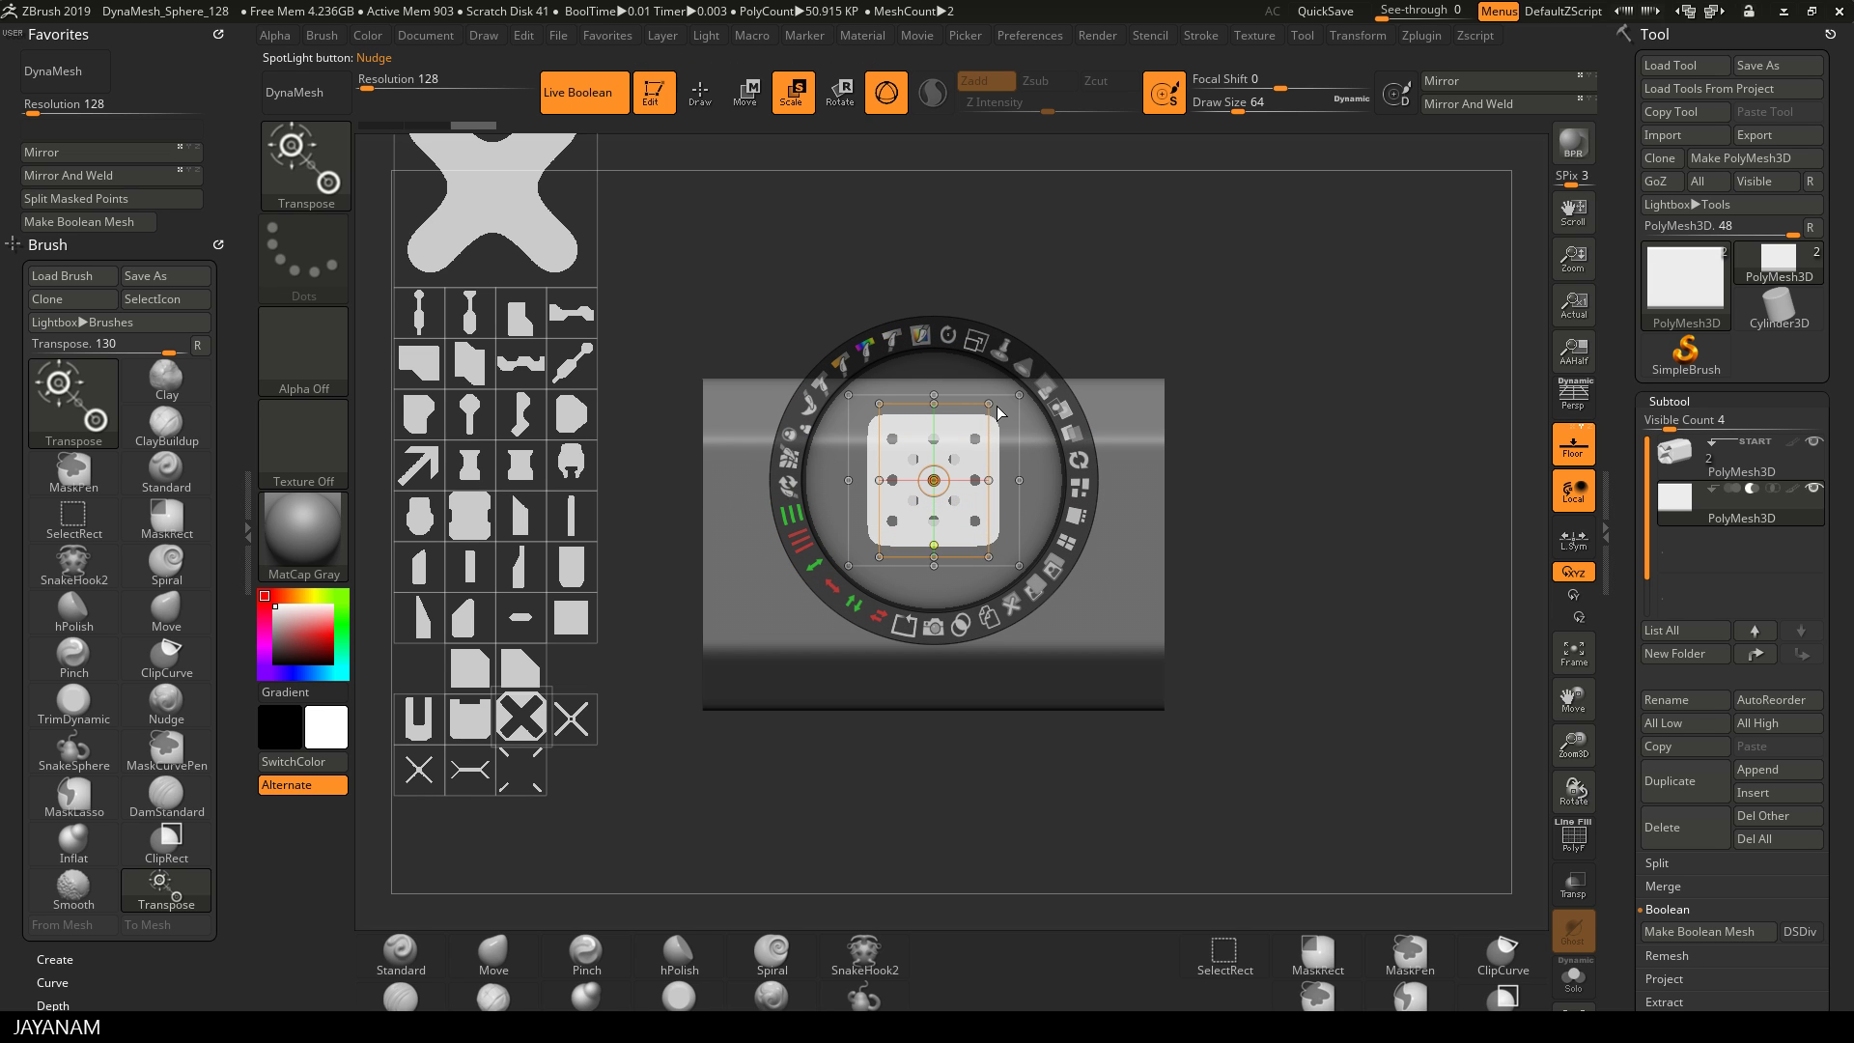
left_click_drag(958, 415, 958, 471)
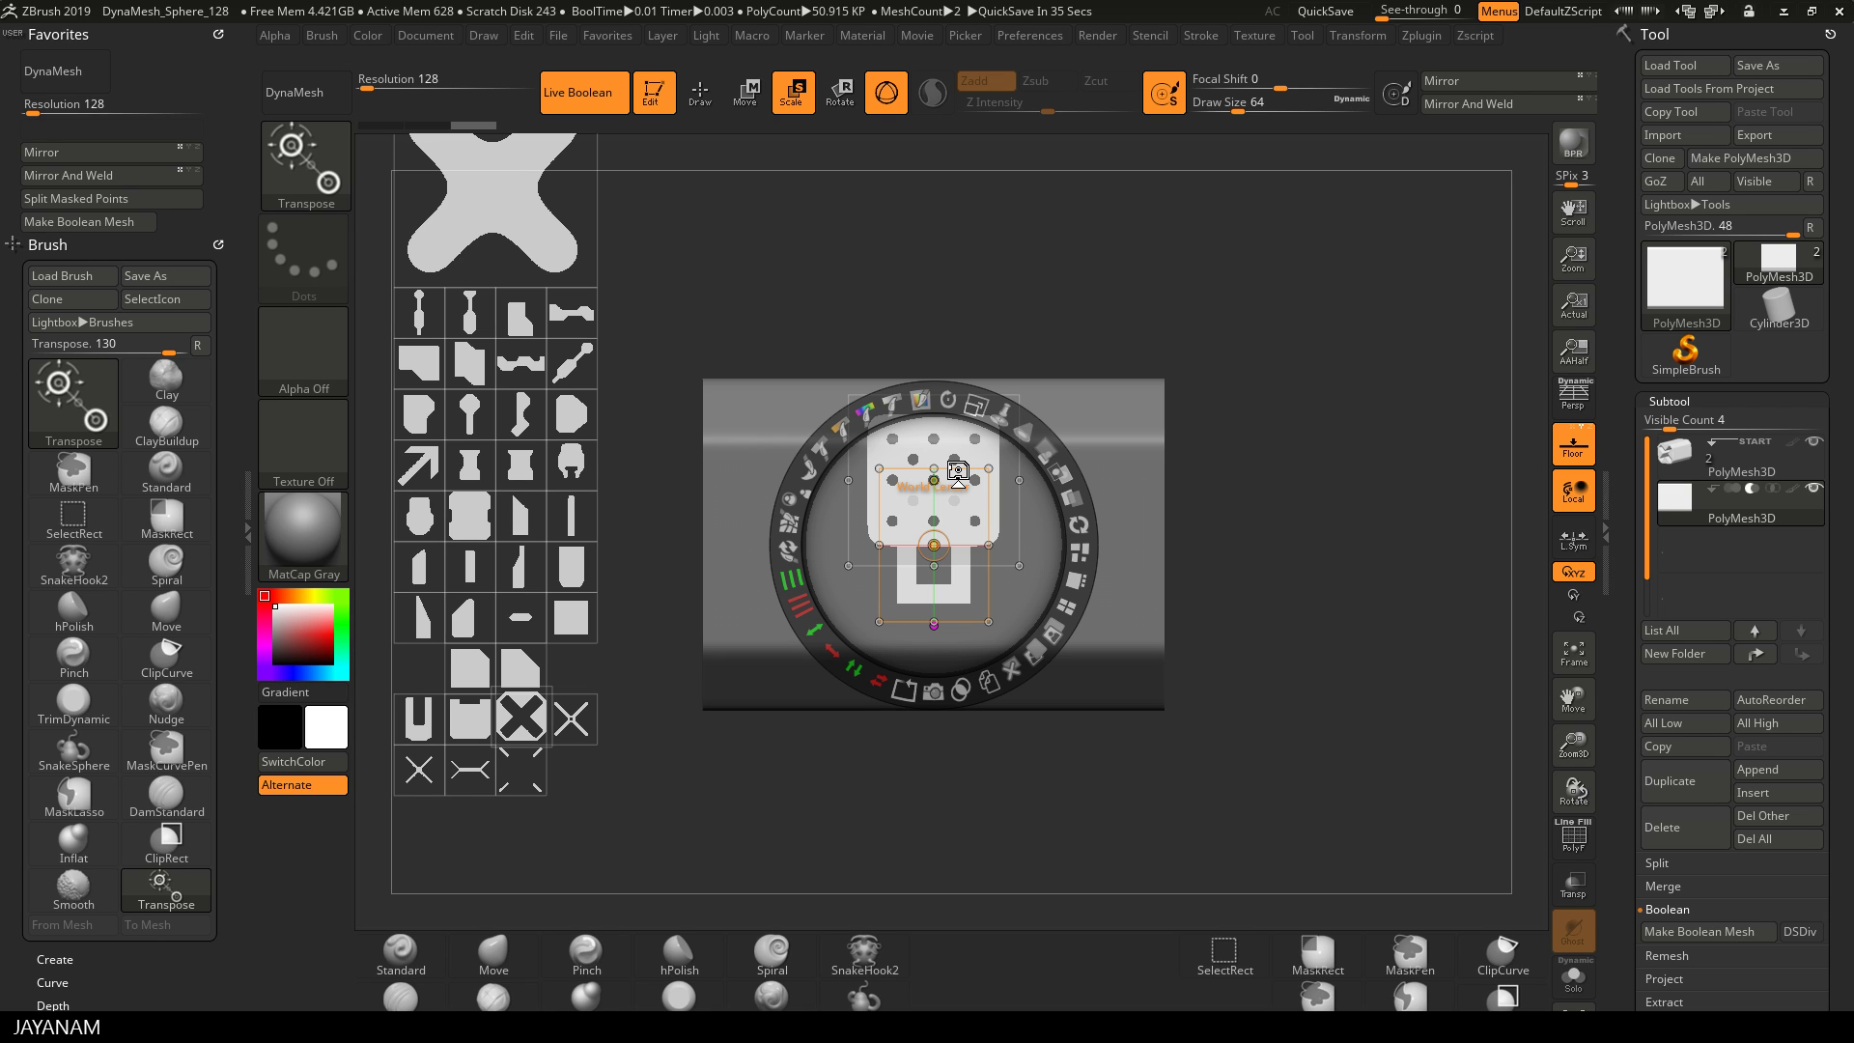
left_click(961, 689, "alt")
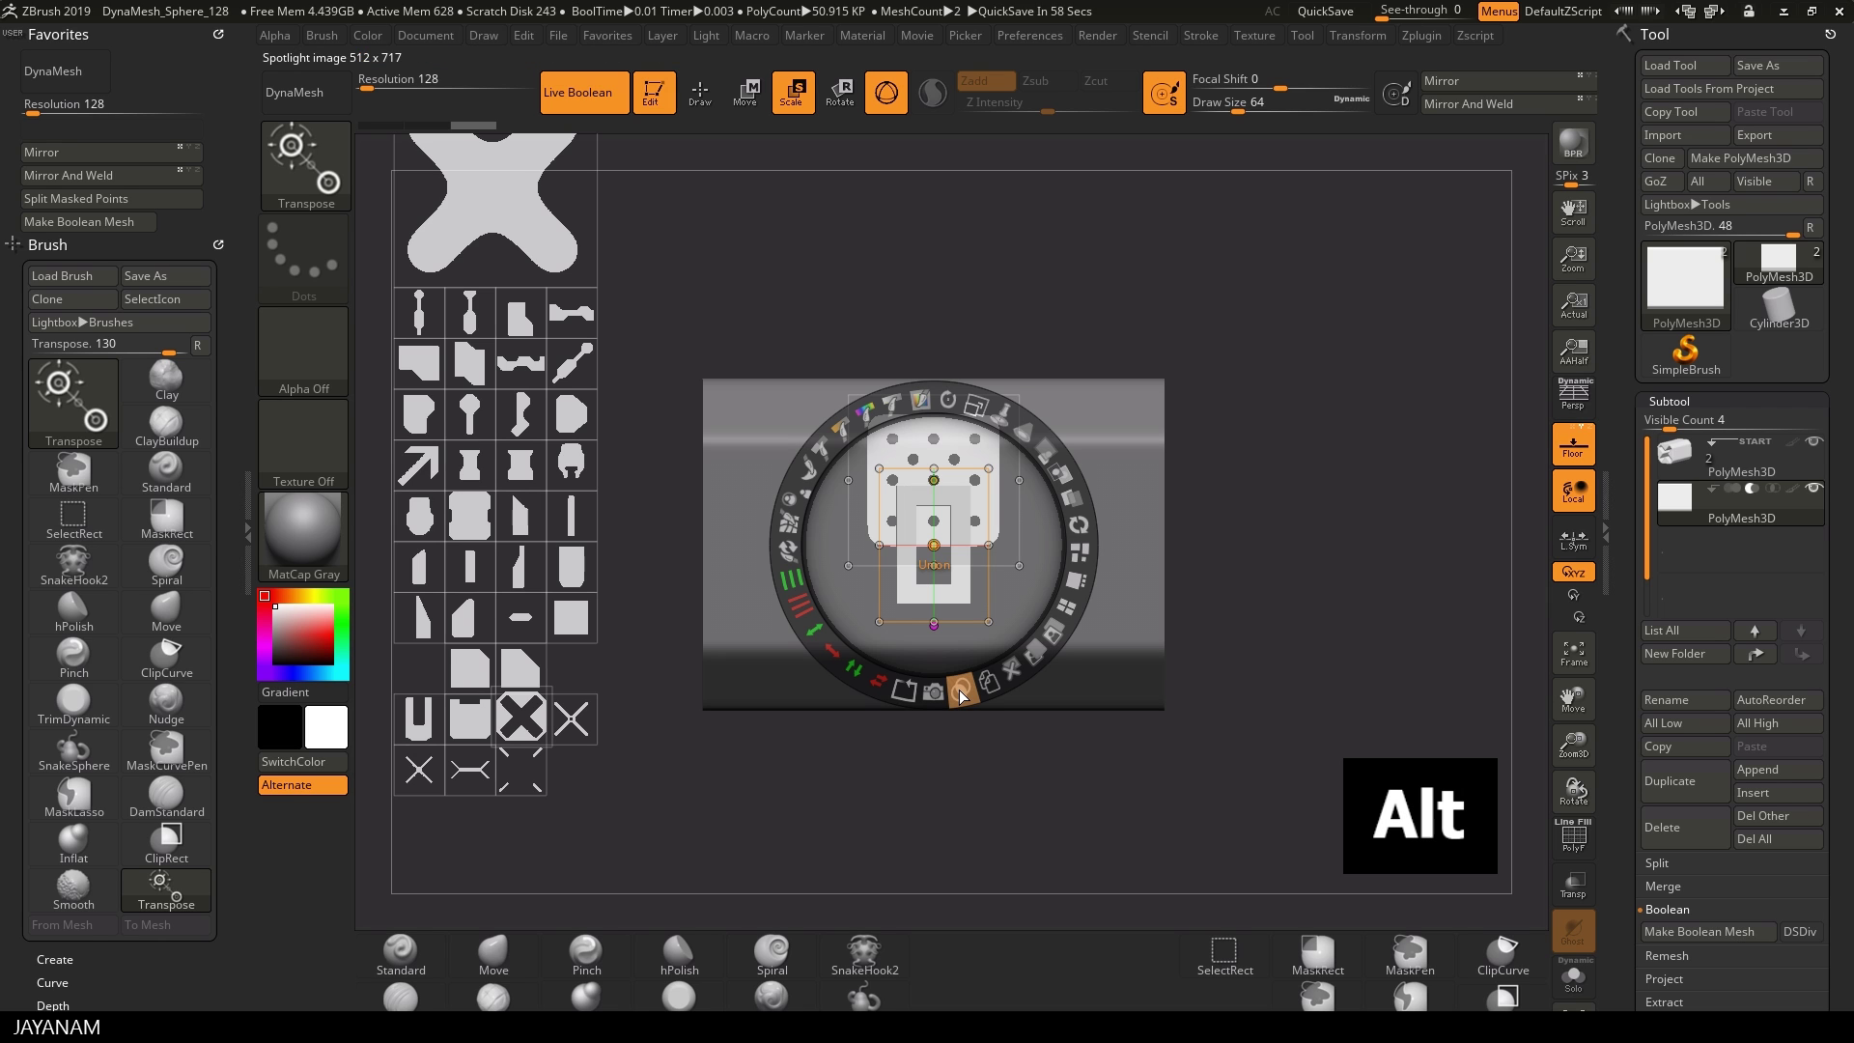
left_click(1014, 668)
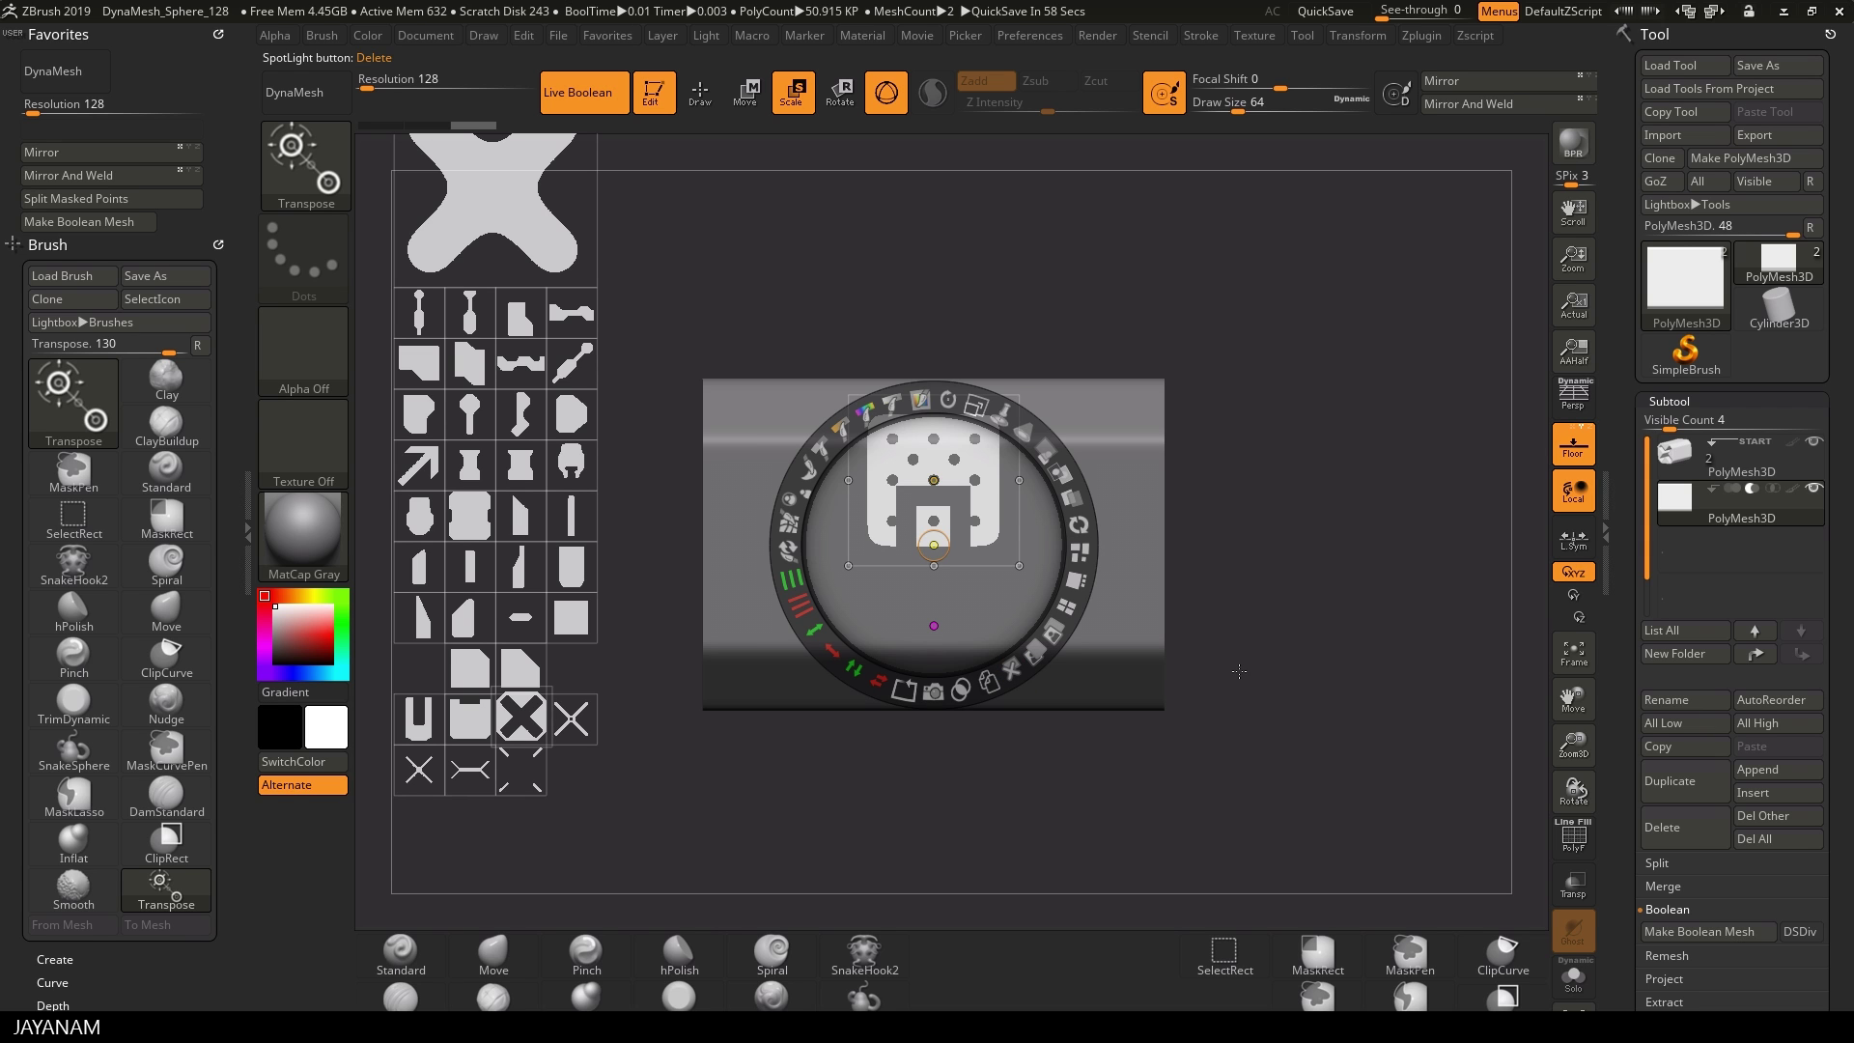
Step: Shift the notched dotted plate up over the mesh's upper edge and scale it up slightly
left_click_drag(970, 473, 972, 488)
left_click_drag(938, 552, 989, 372)
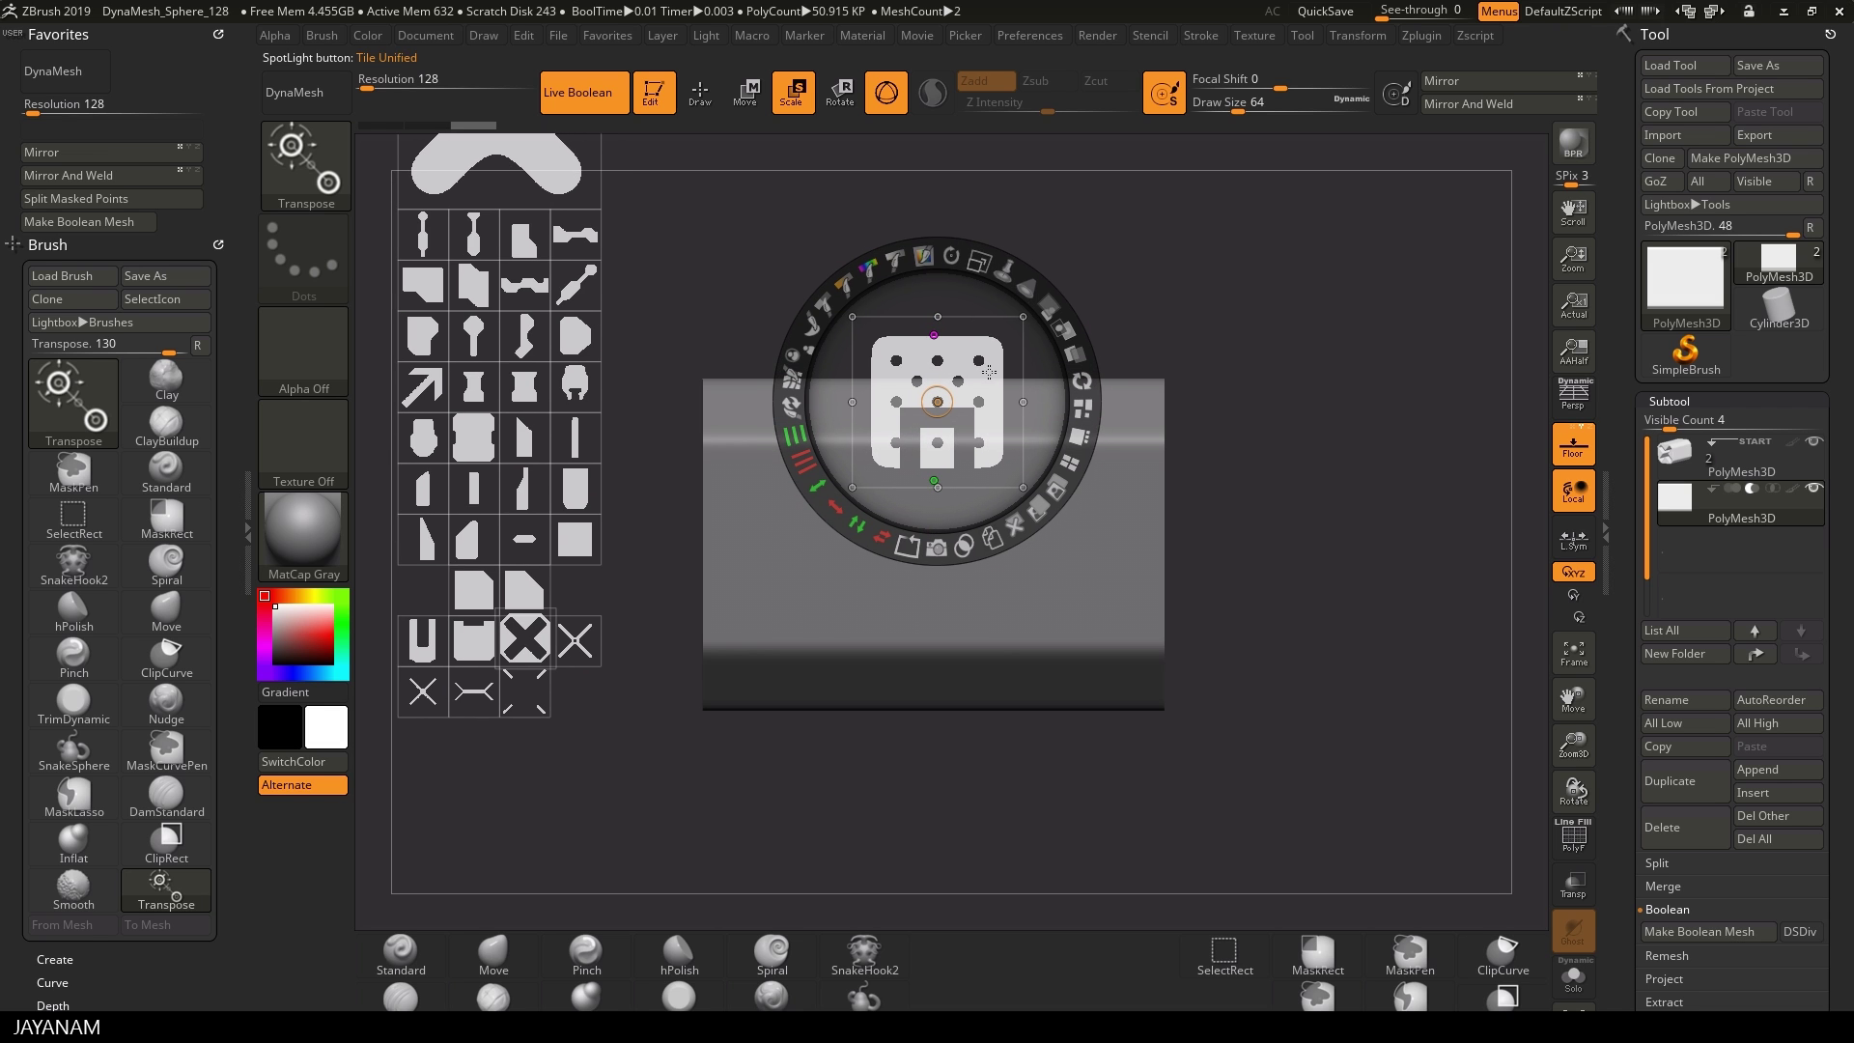
left_click_drag(997, 273, 1003, 277)
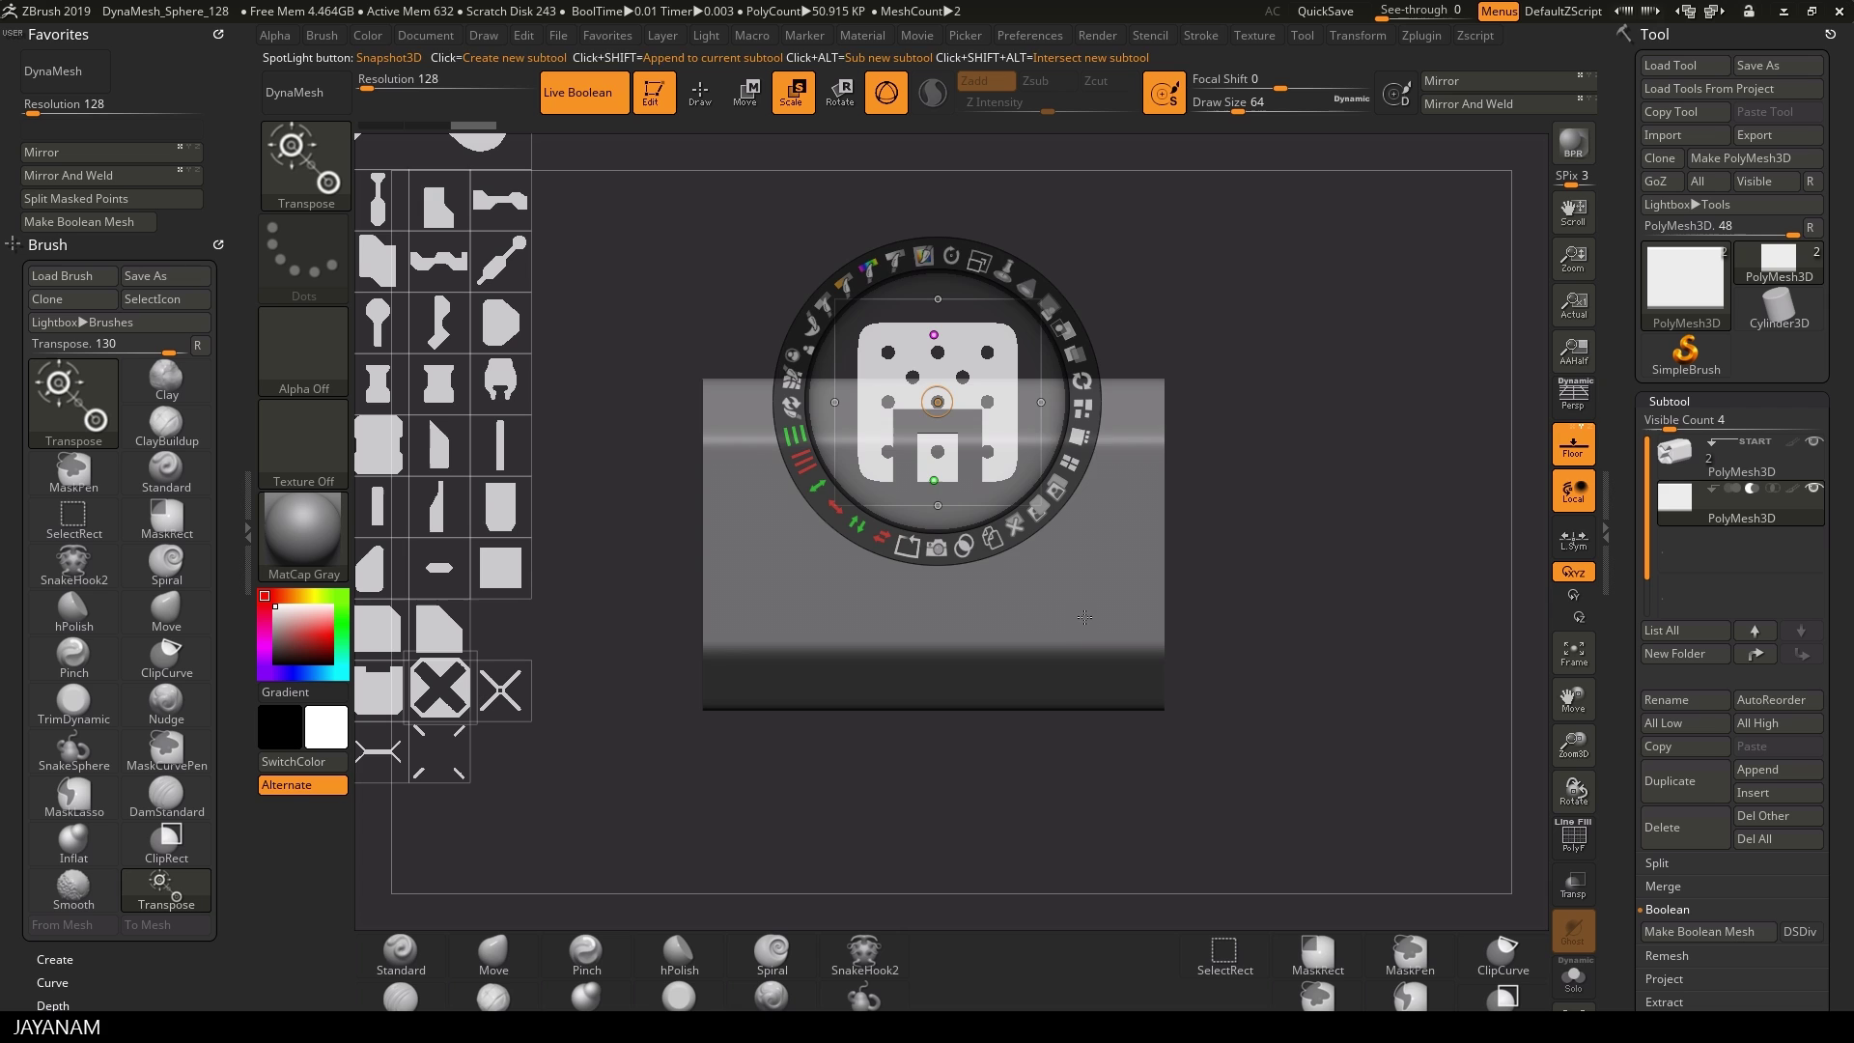
Step: Select the notched dotted-plate image and snapshot it as a subtractive subtool with Snapshot3D
left_click(1220, 326)
left_click_drag(1004, 357, 938, 402)
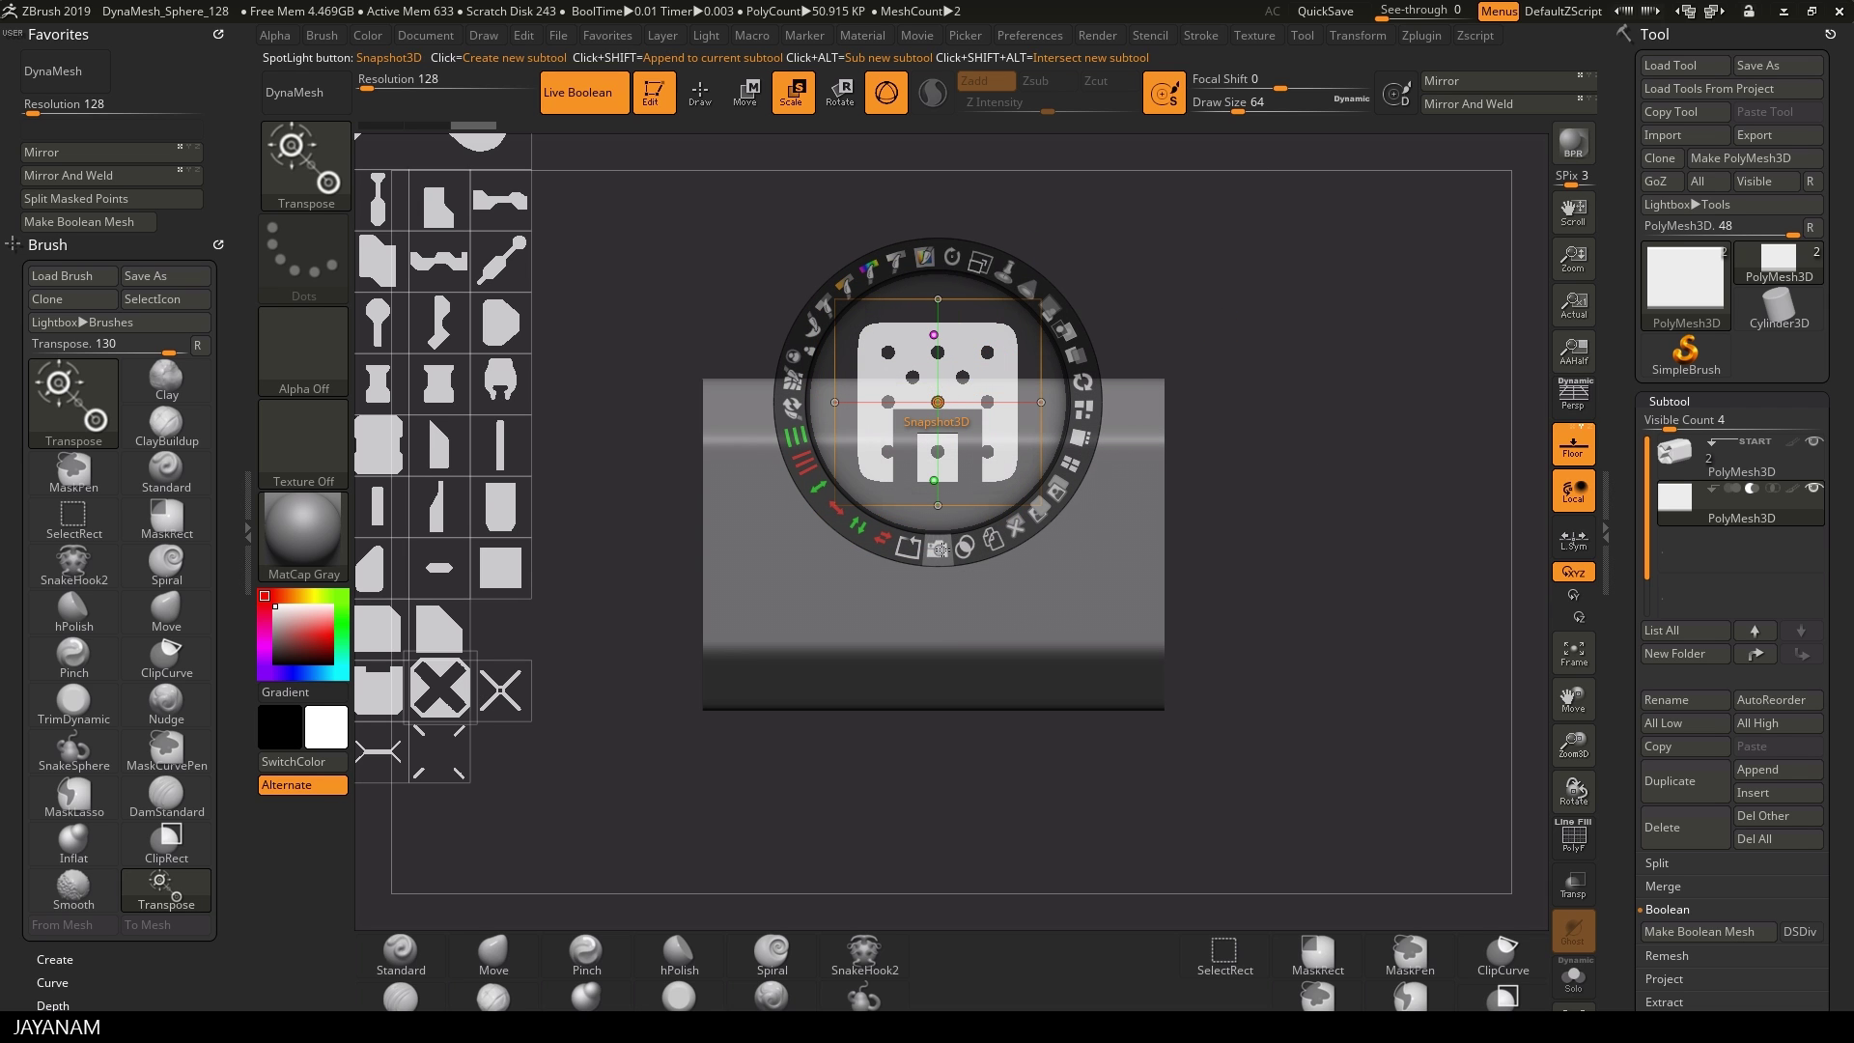
left_click(938, 550)
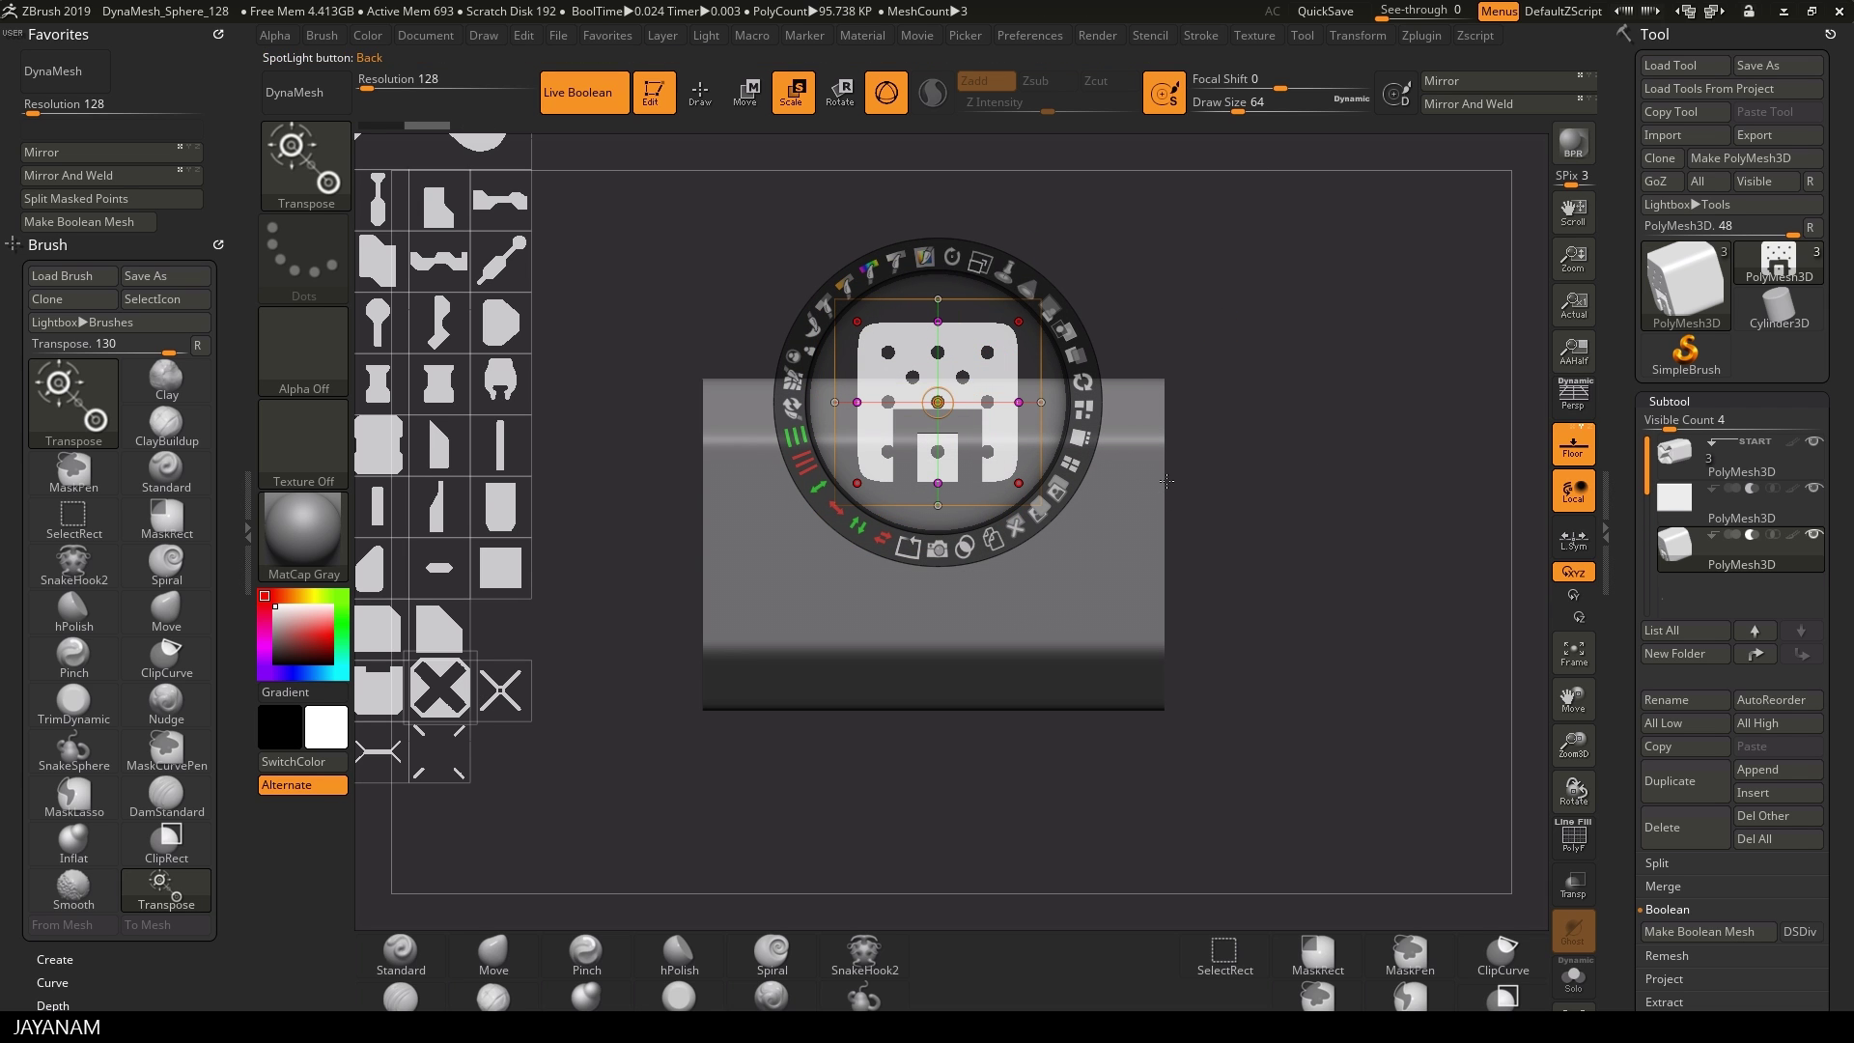
Step: Hide Spotlight, orbit the mesh and toggle the dotted-plate subtool's visibility to examine its cut
key("shift+z")
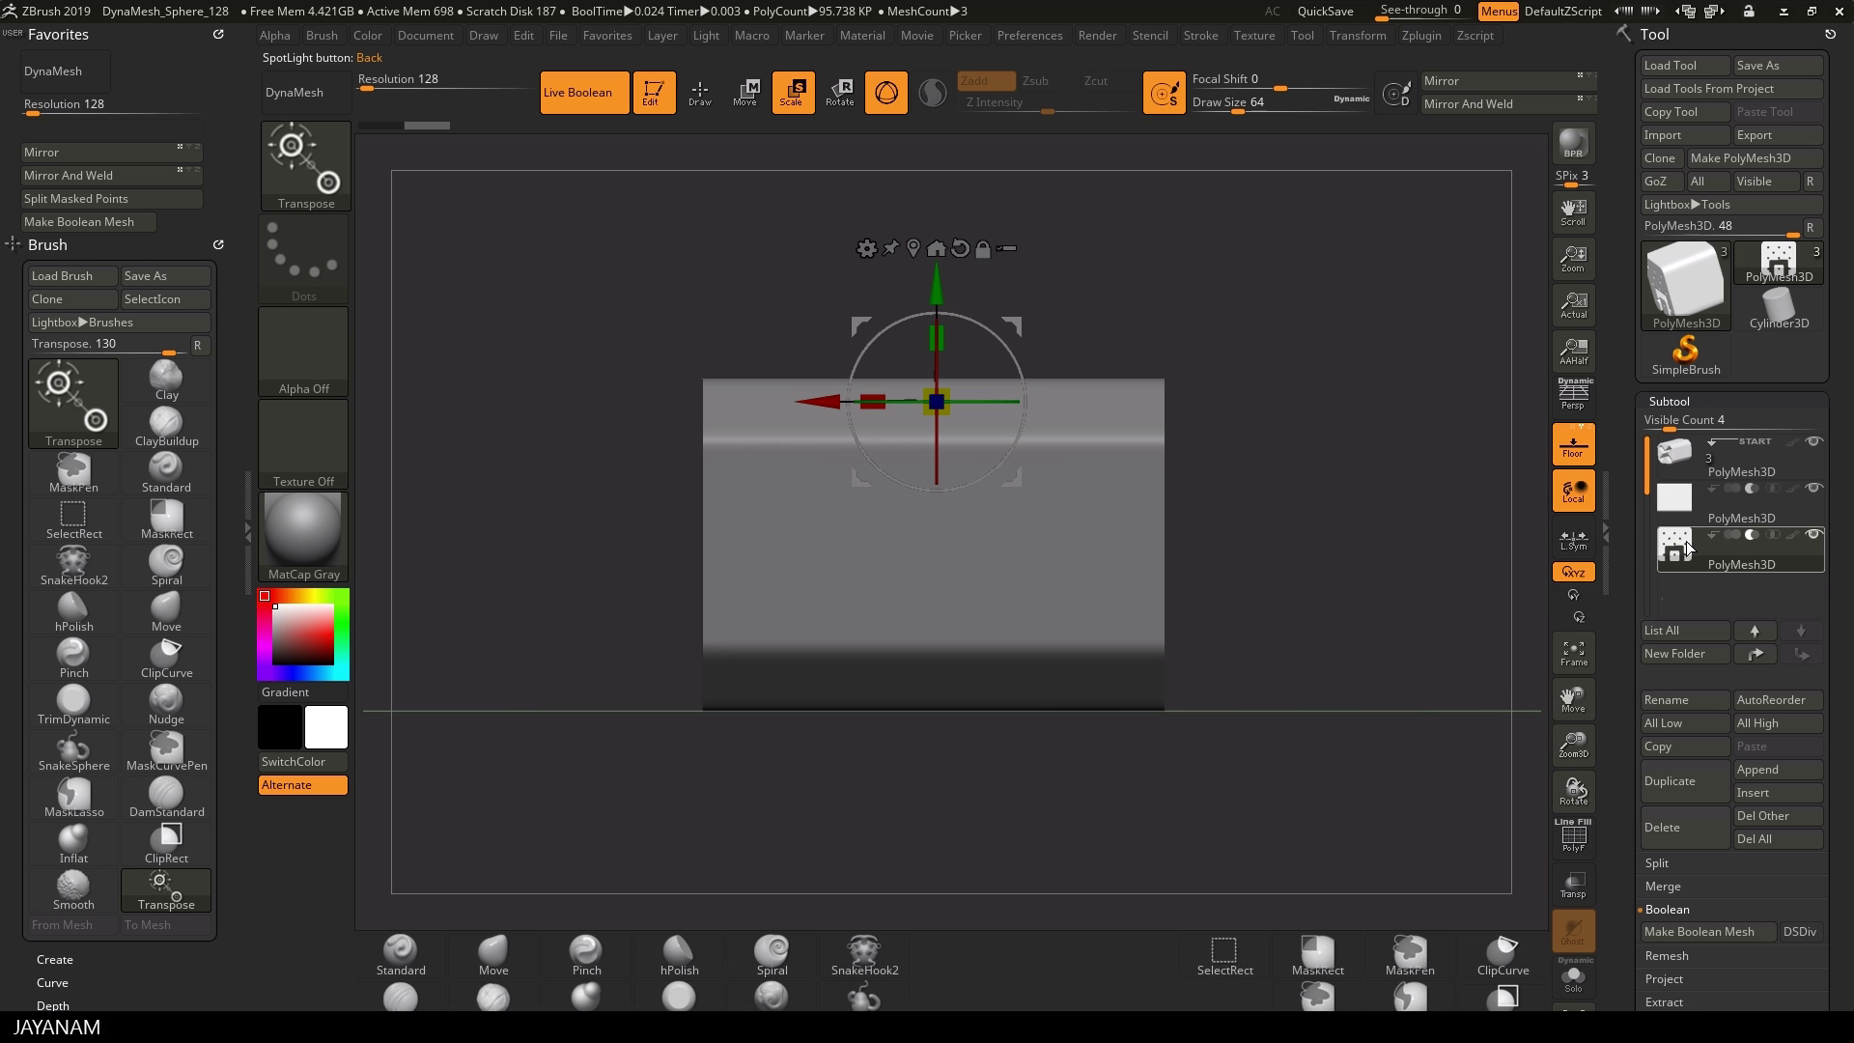
left_click_drag(1256, 522, 1410, 537)
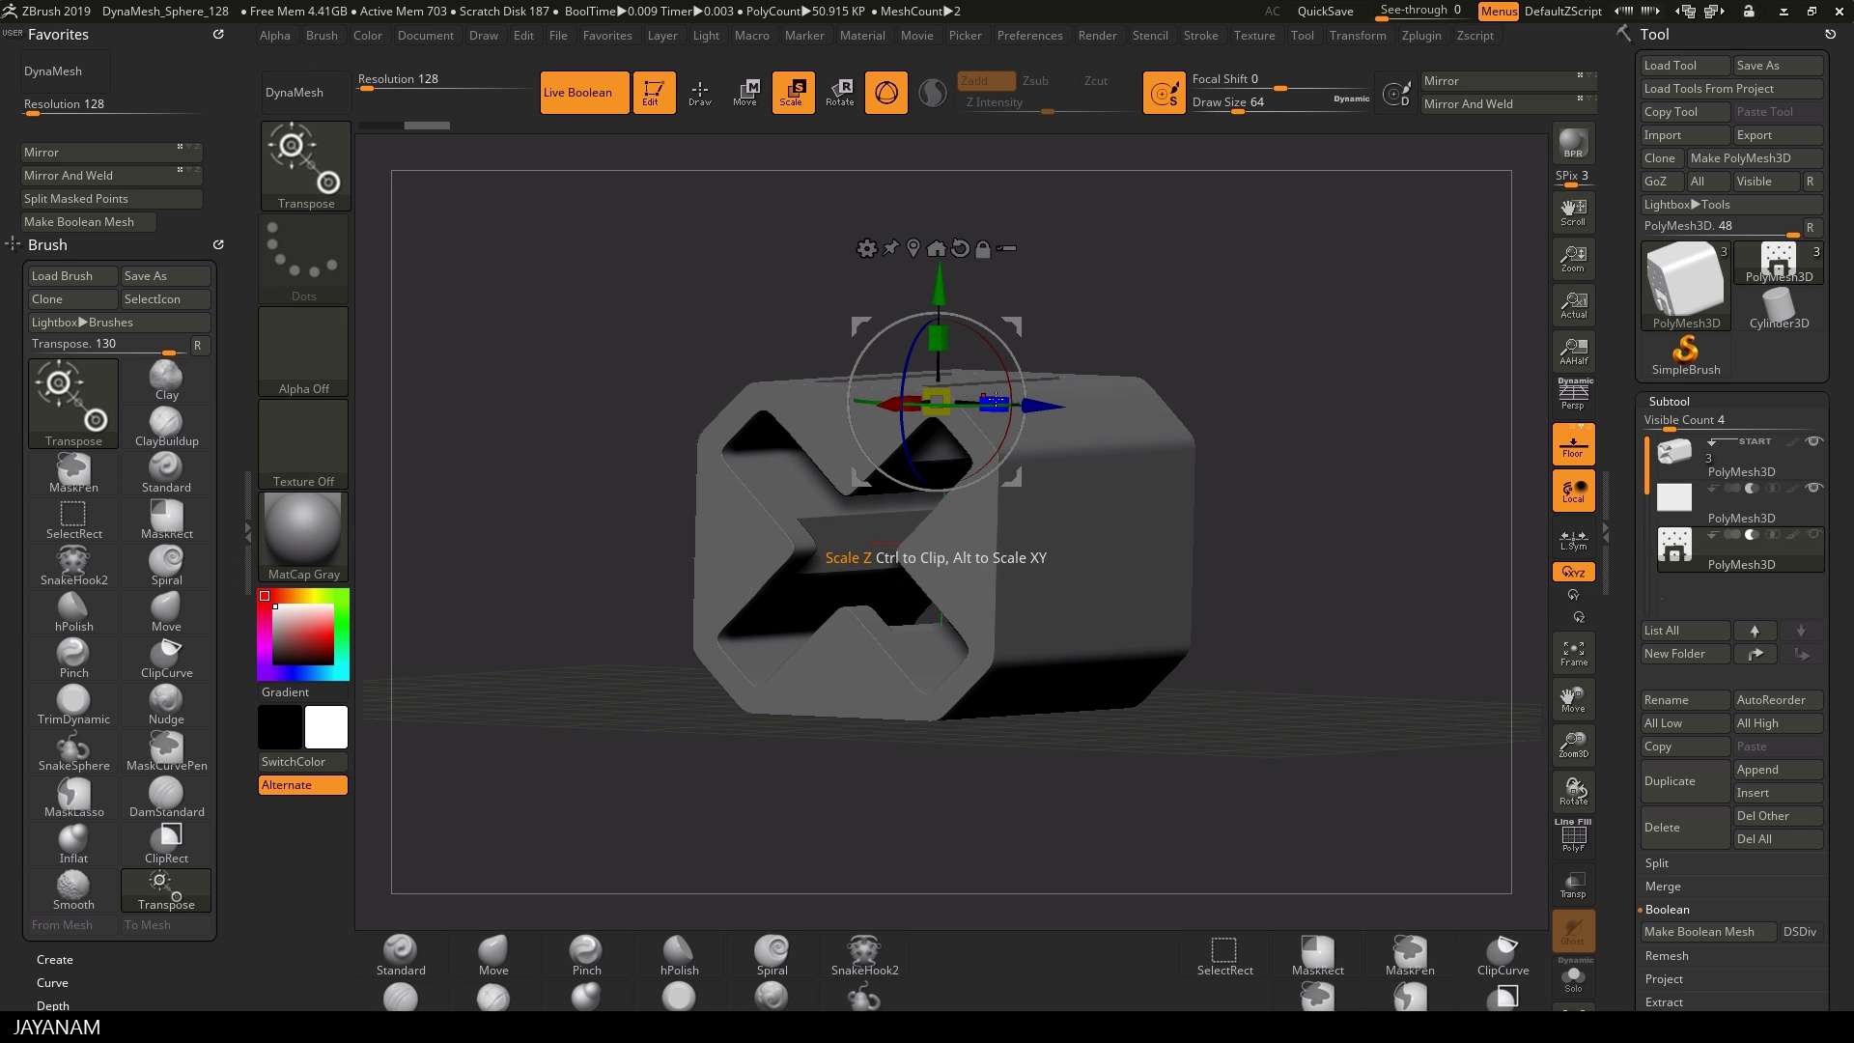
left_click_drag(937, 338, 952, 261)
left_click(1814, 534)
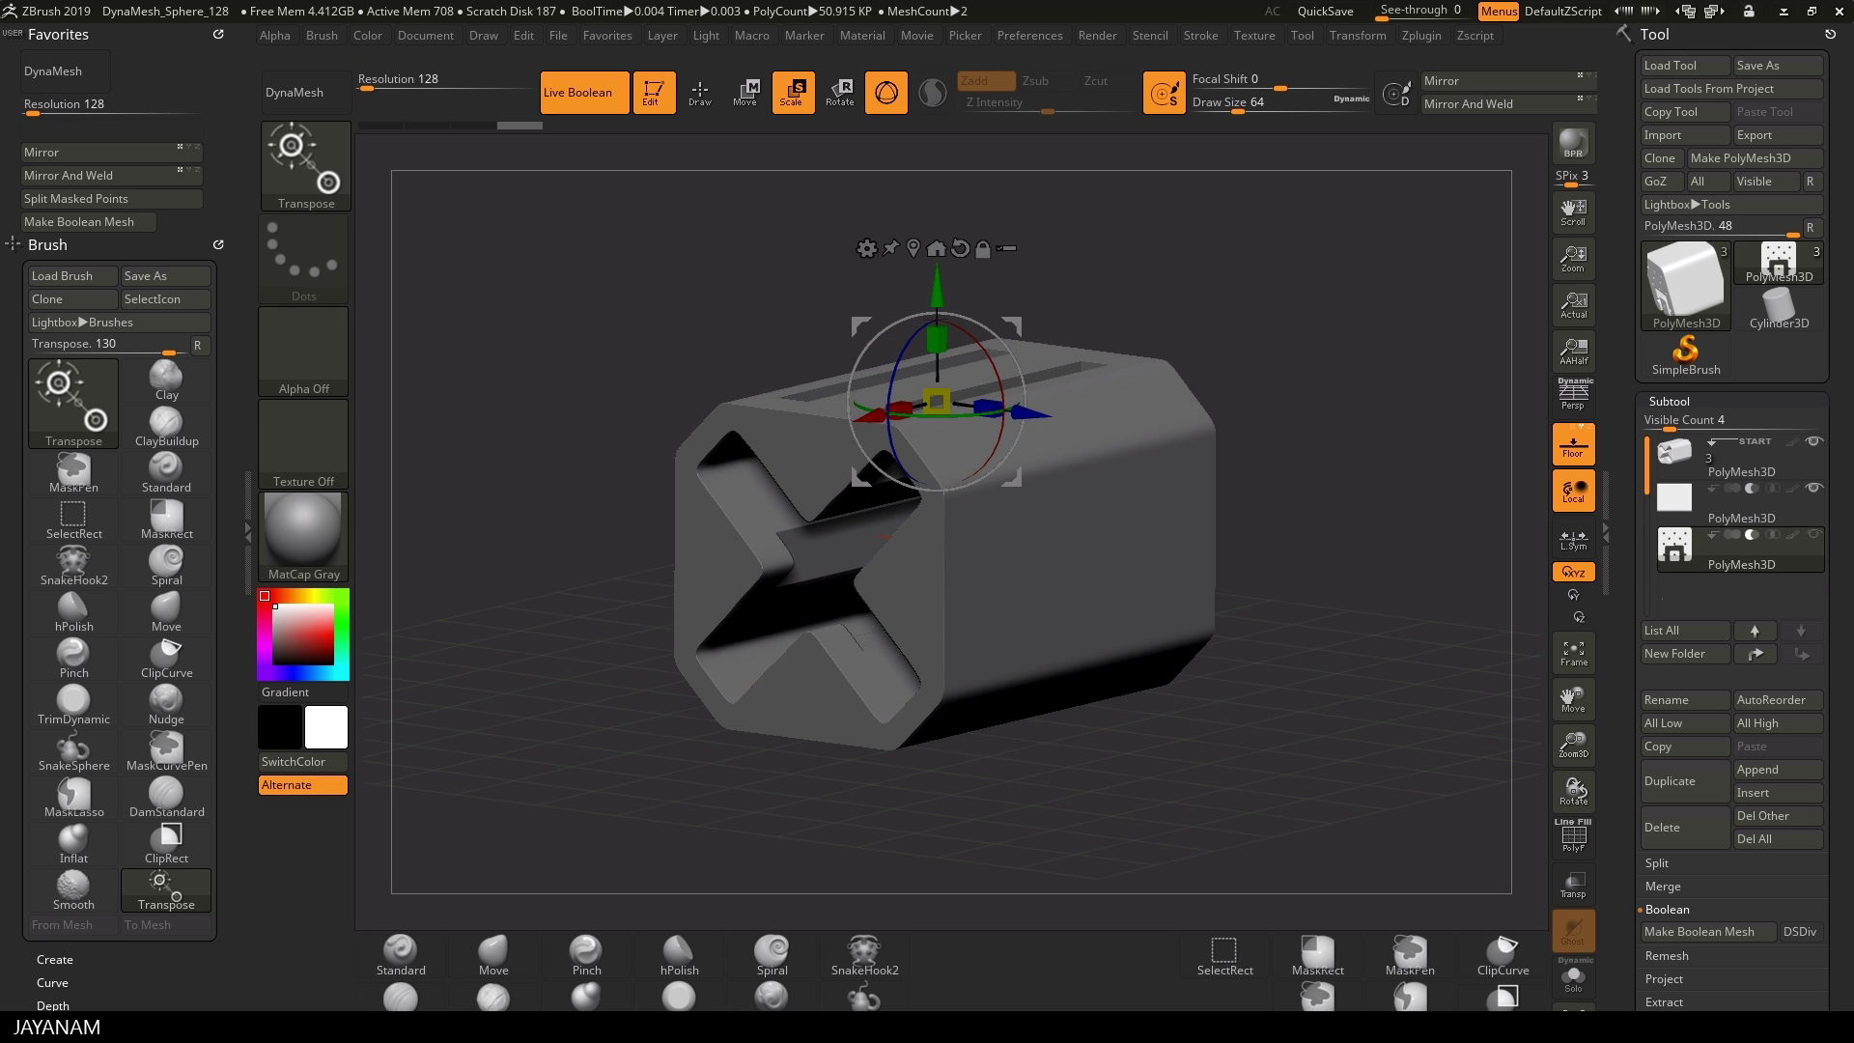
Step: Scale the dotted-plate subtool along its Z axis and move it upward on the mesh
left_click_drag(985, 404, 1081, 417)
left_click_drag(1401, 558, 1345, 594)
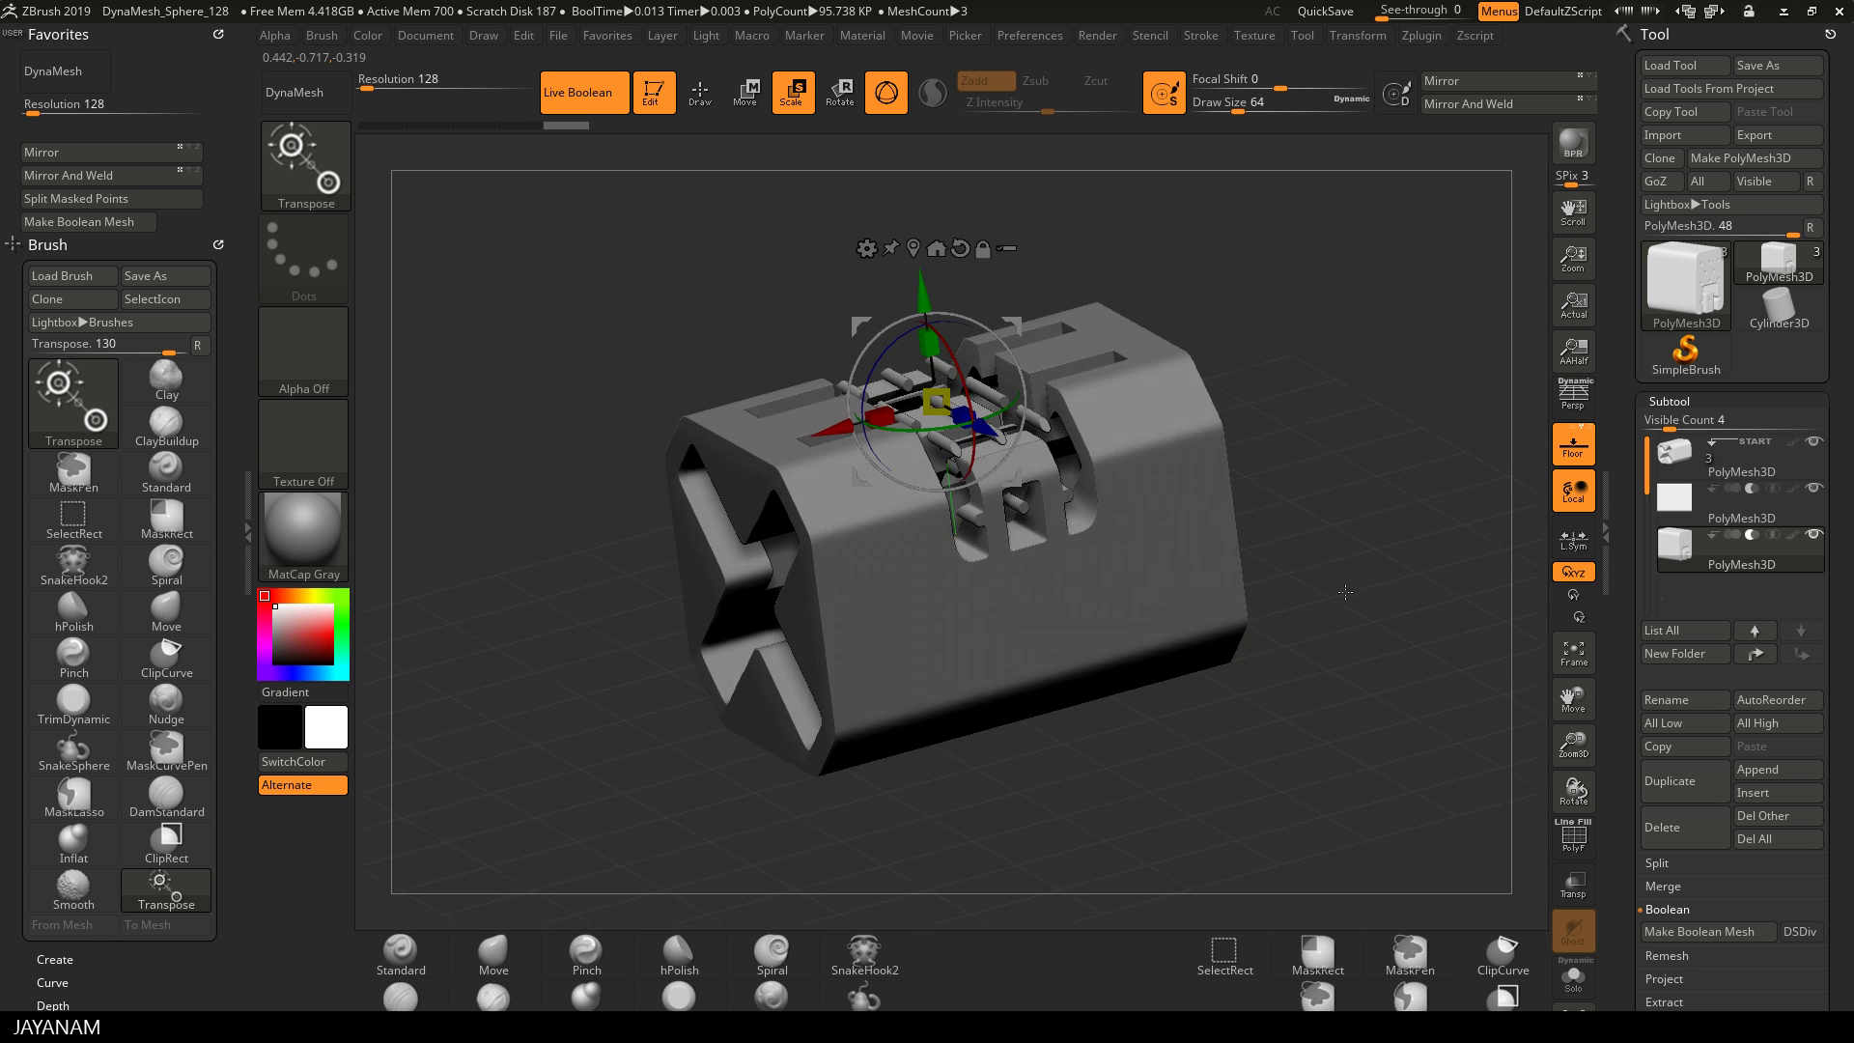
left_click_drag(929, 340, 919, 262)
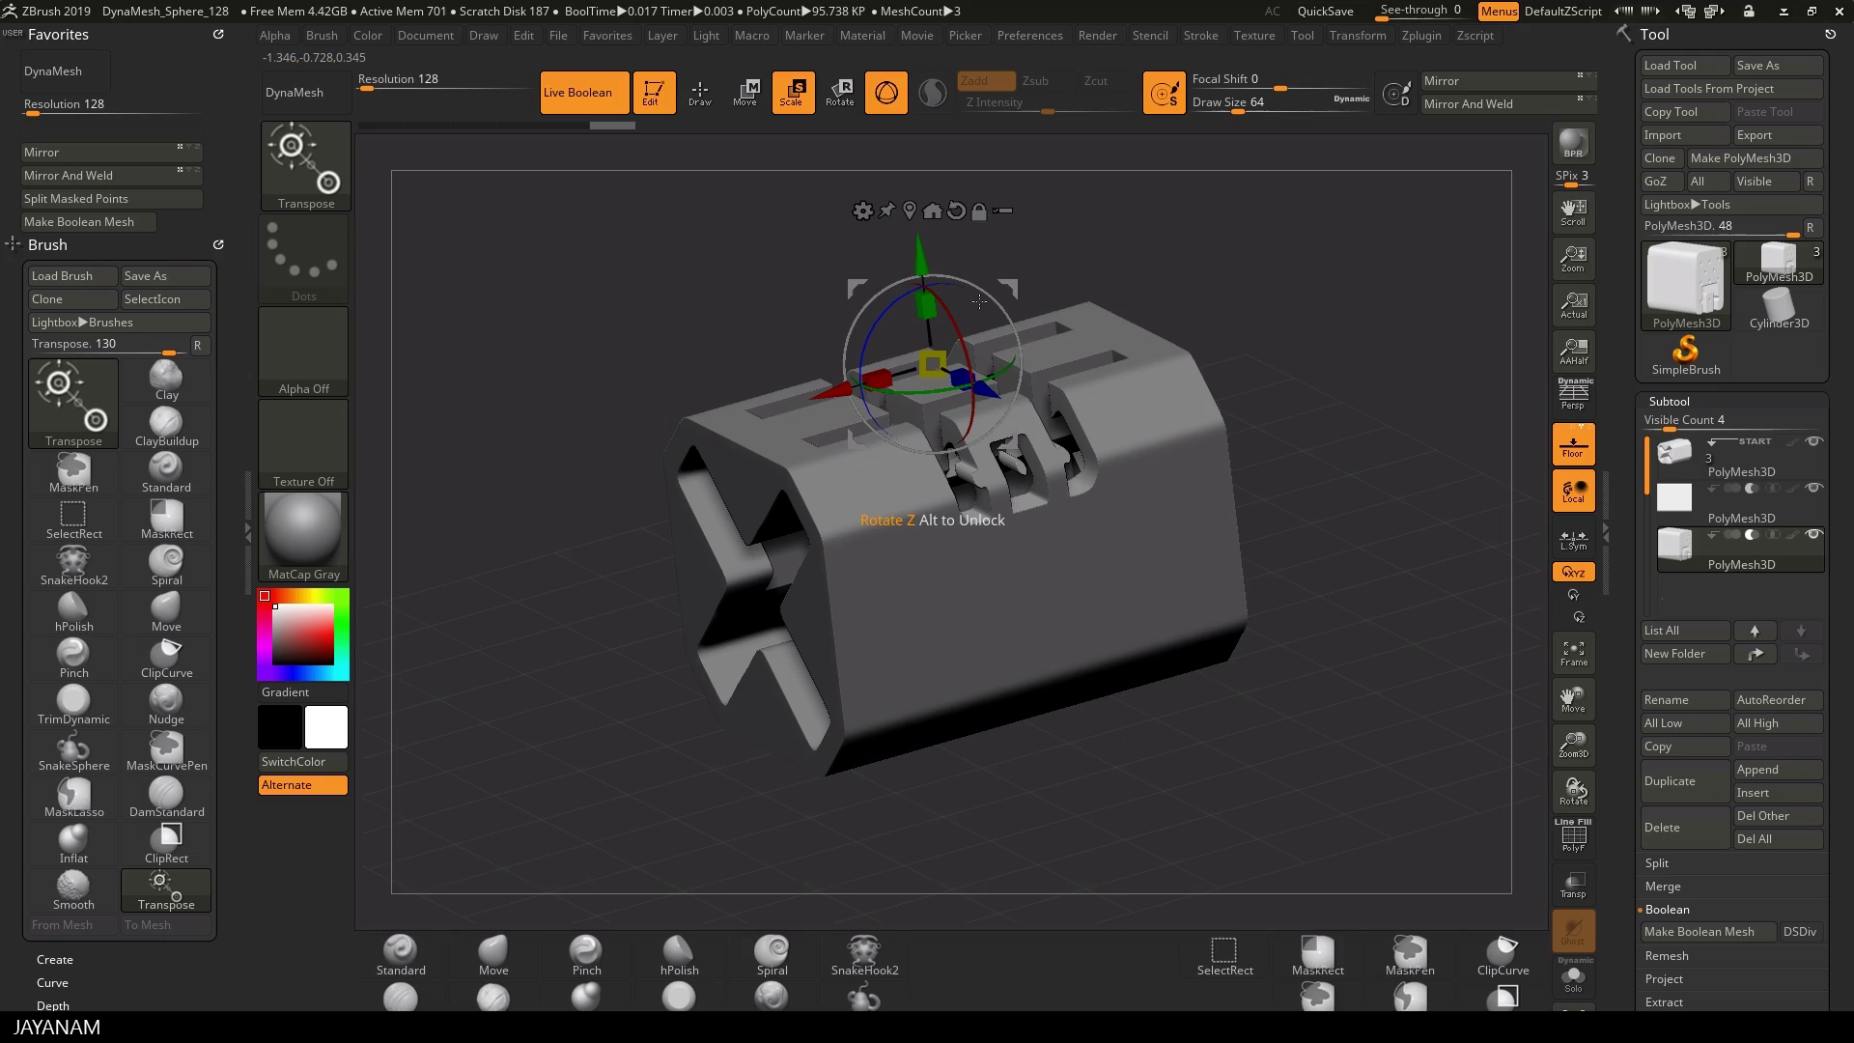